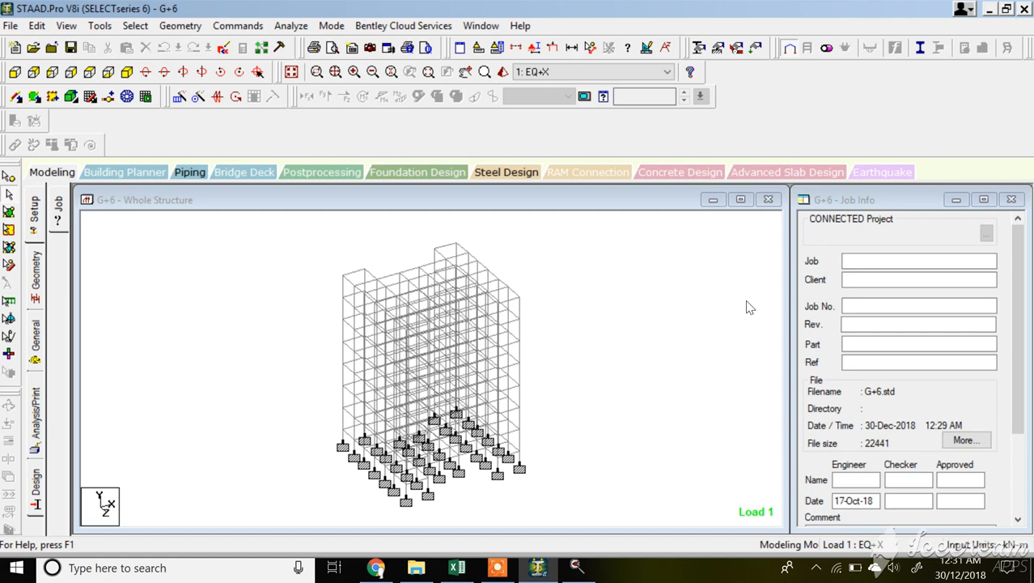
Review the defined load cases and examine the factored load components of combination load case 54
left_click(35, 354)
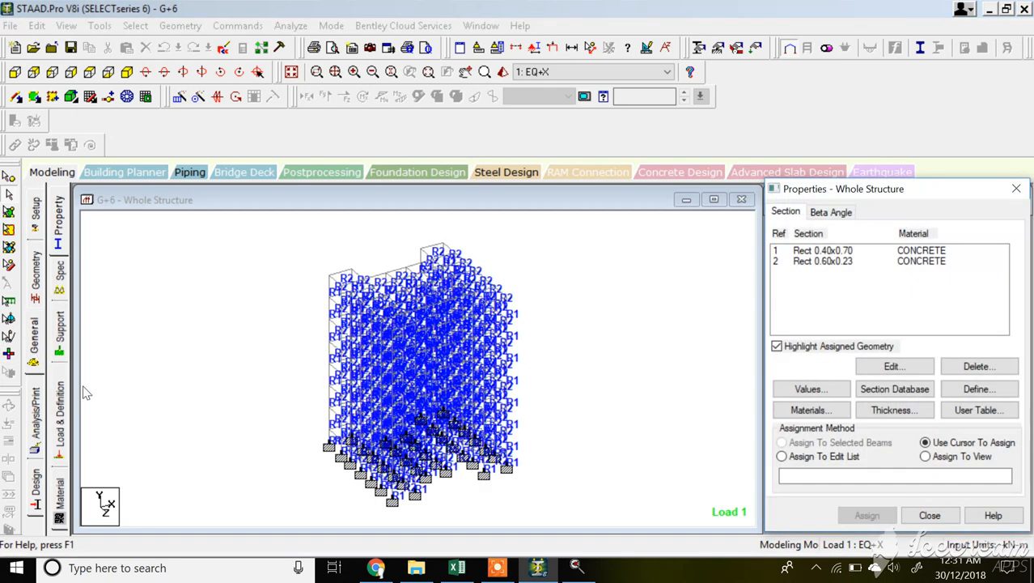
left_click(61, 414)
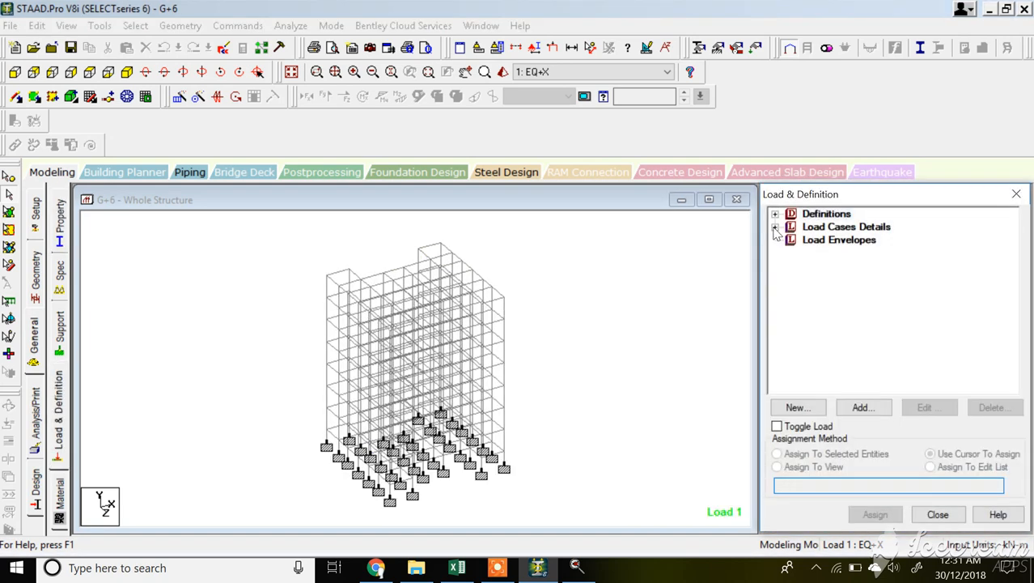
left_click(775, 228)
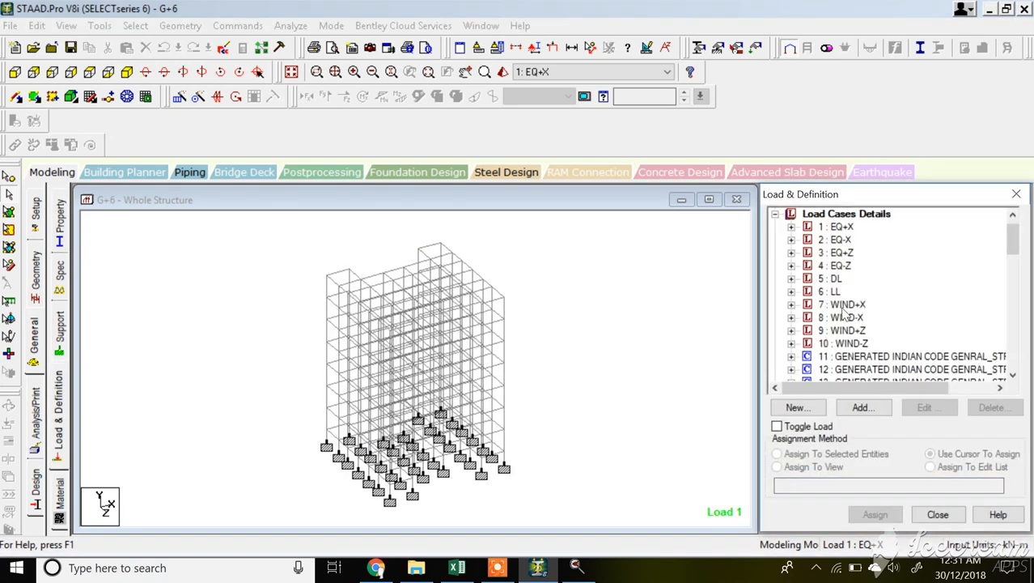
left_click_drag(1012, 246, 1021, 358)
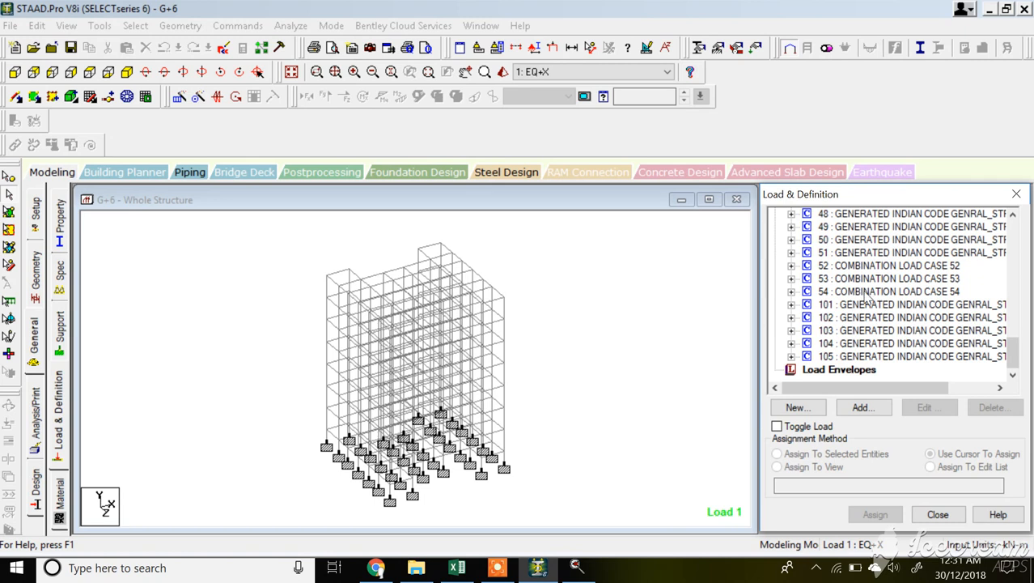
left_click(792, 291)
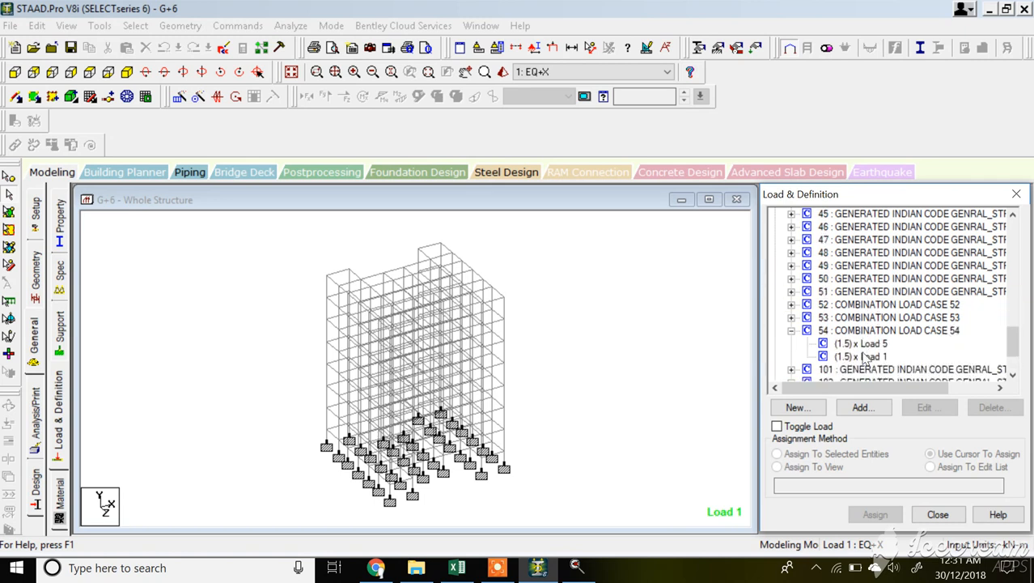
left_click(856, 317)
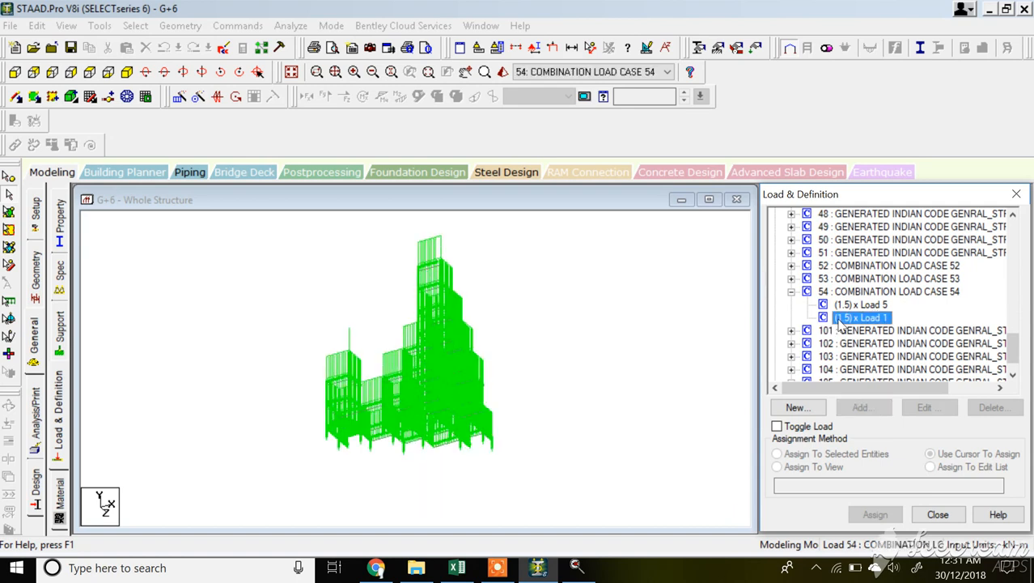
left_click(858, 305)
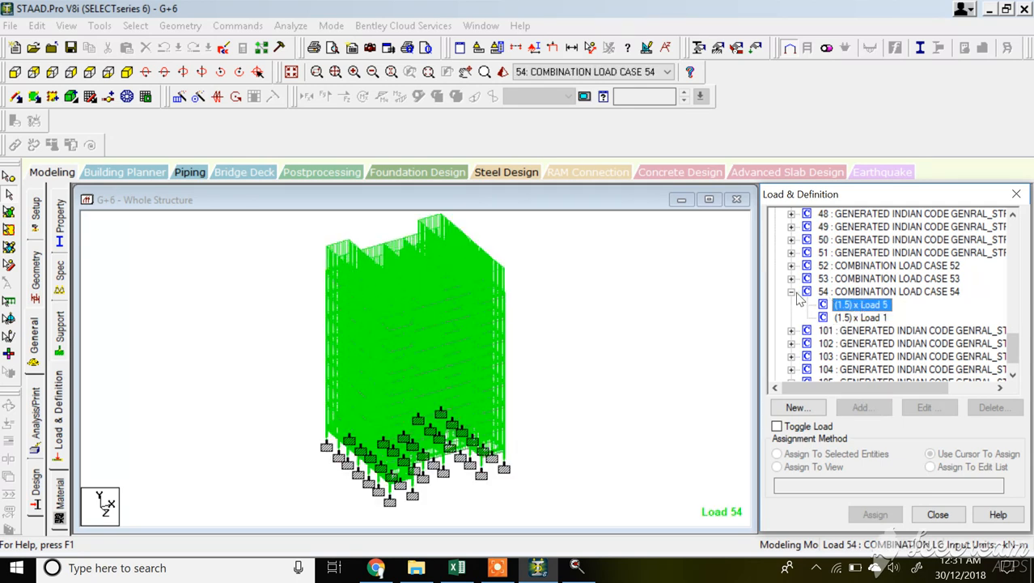
left_click(791, 291)
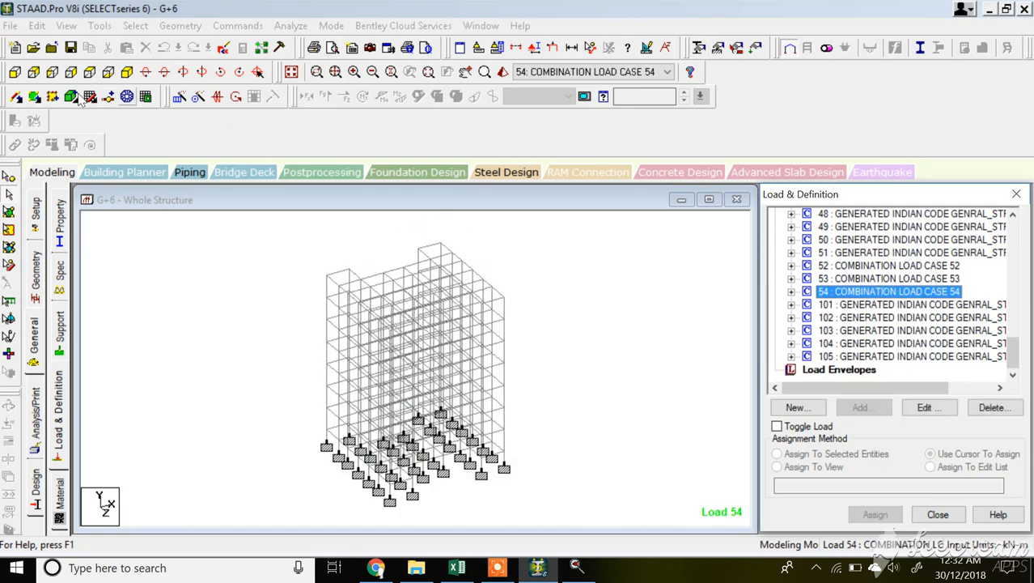
Run the structural analysis of the G+6 model and go to Post Processing Mode
left_click(290, 26)
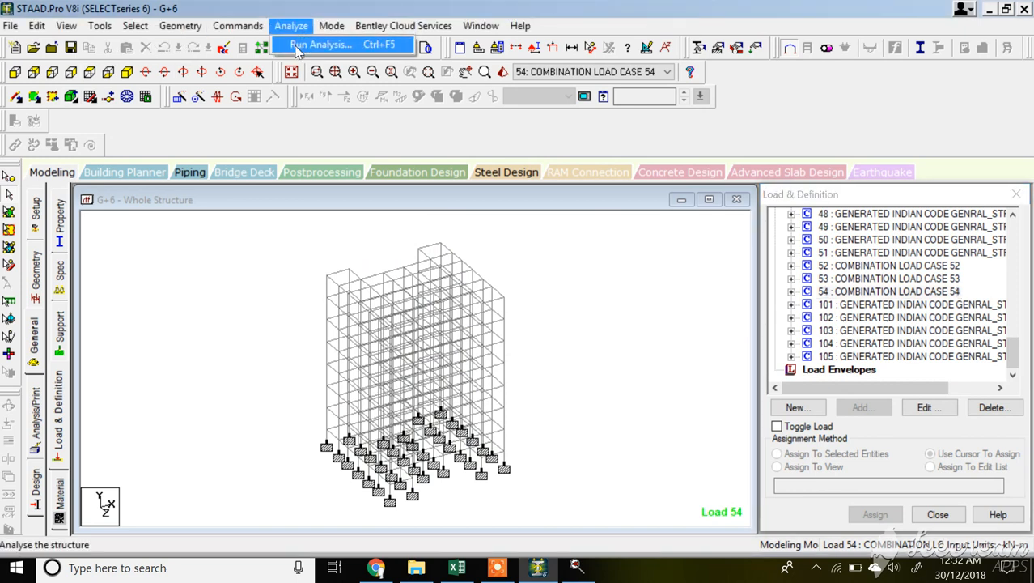
left_click(320, 45)
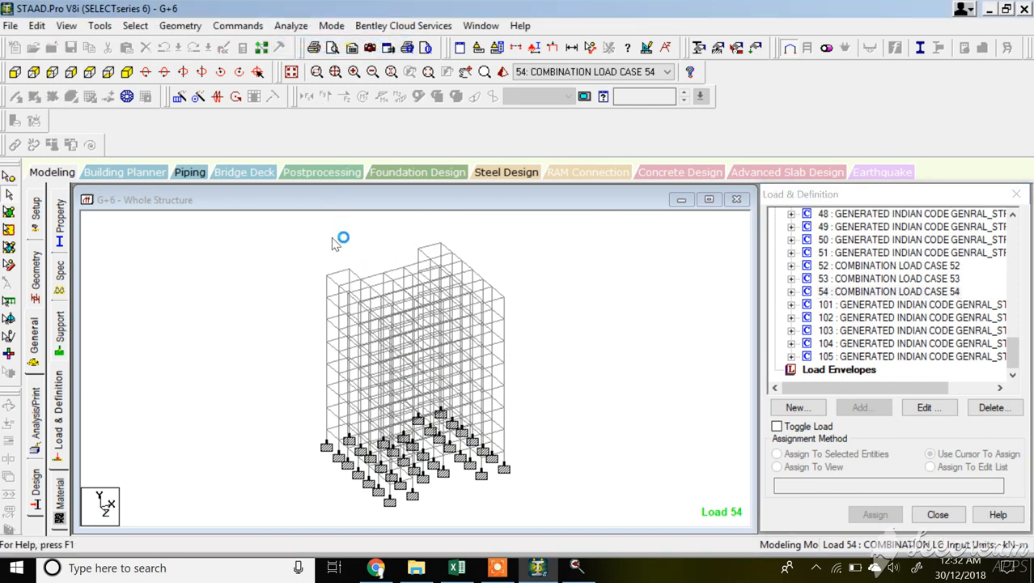
left_click(497, 567)
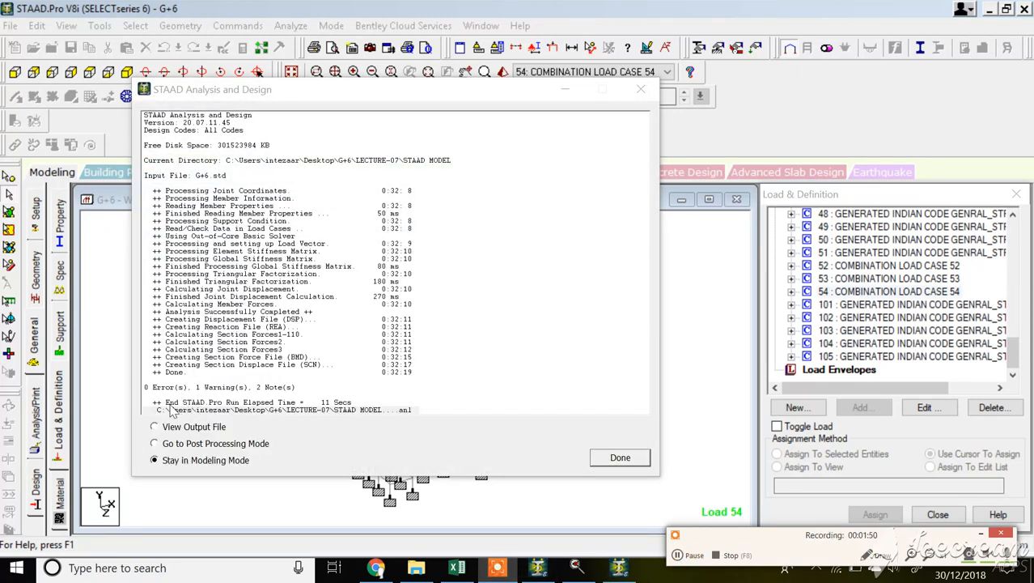
left_click(199, 444)
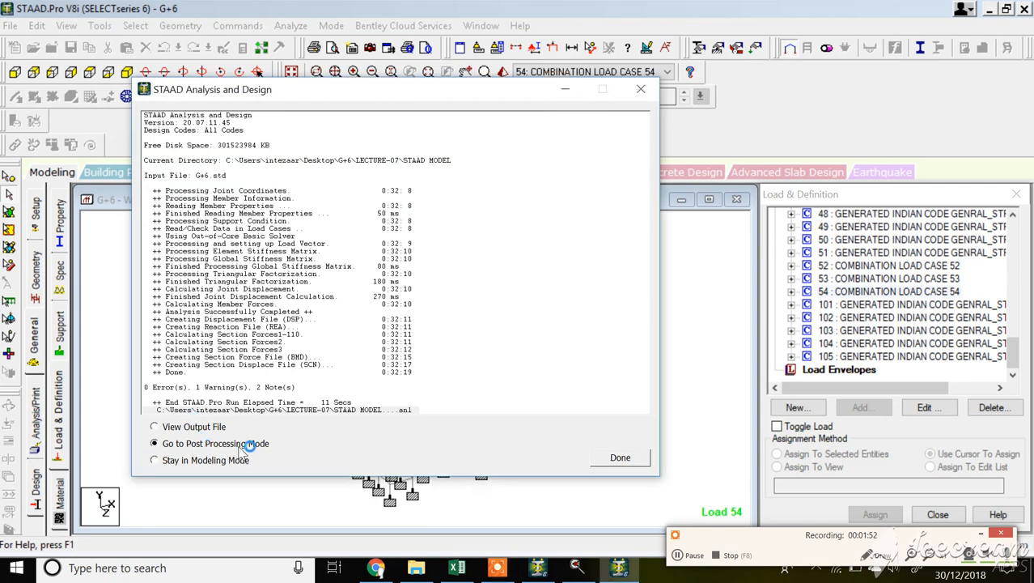
left_click(621, 458)
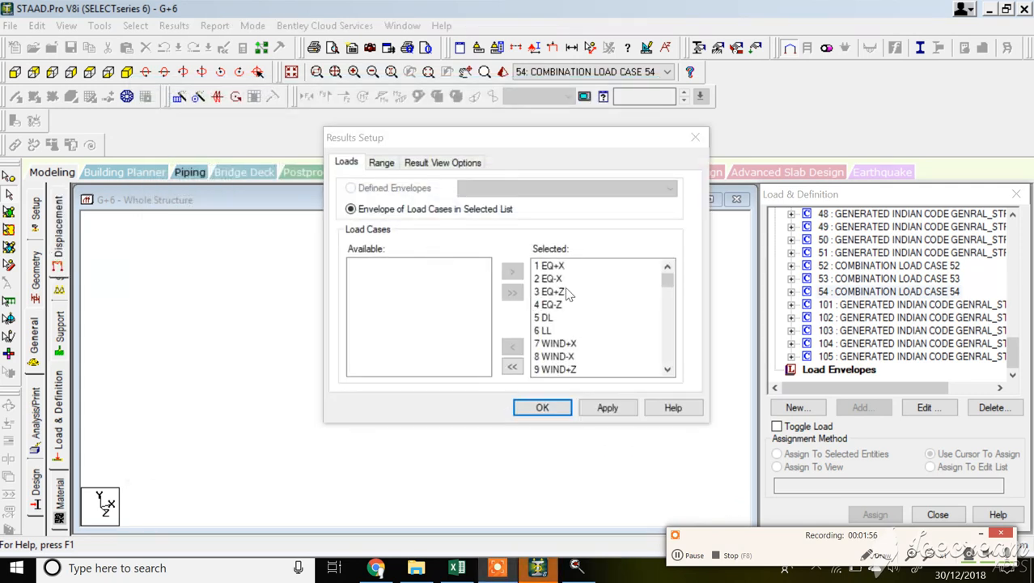
Remove all load cases from the selected list in the results setup
left_click(669, 280)
left_click_drag(669, 281, 669, 290)
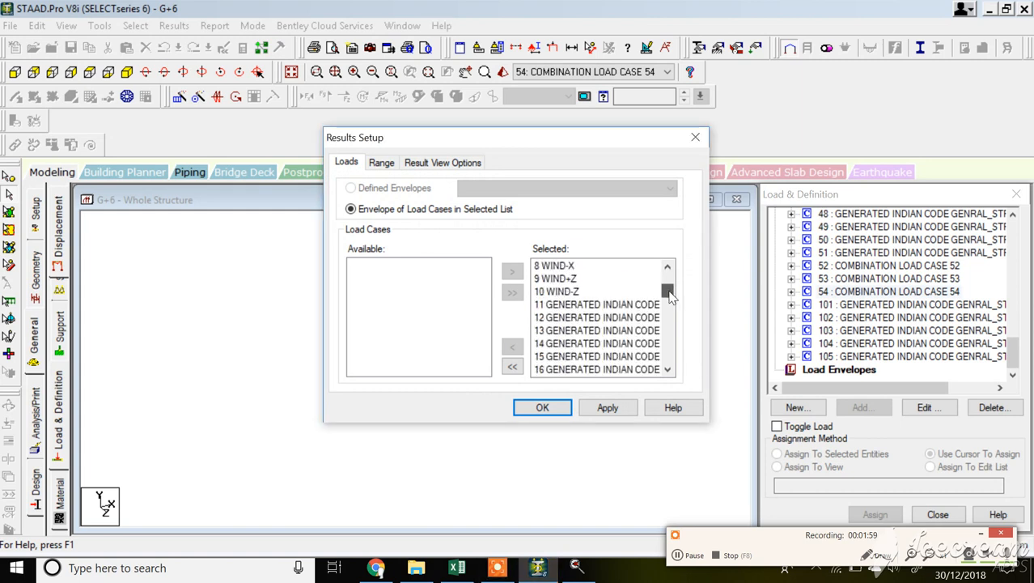
left_click(511, 367)
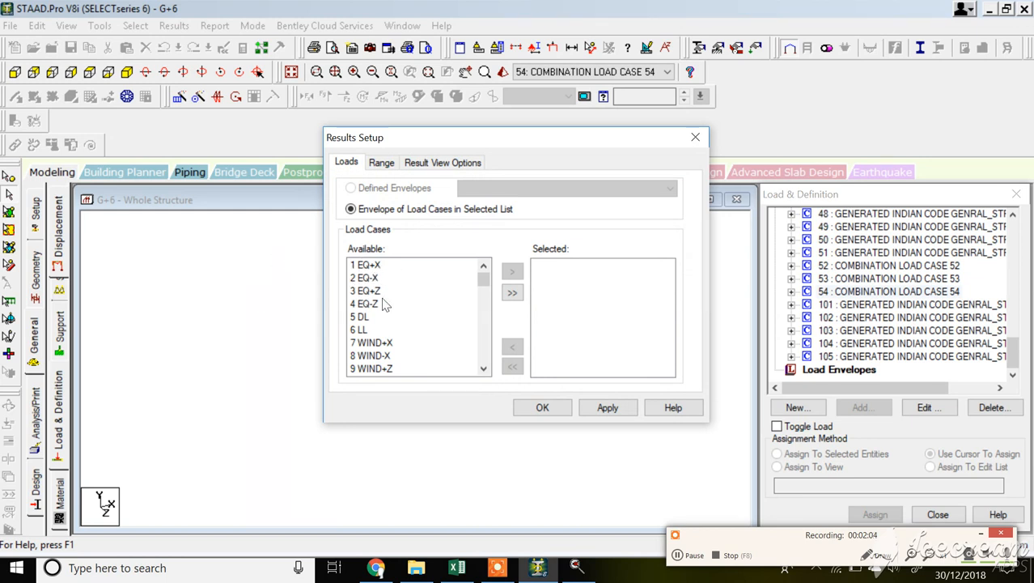
Include load combinations 11 to 54 in the results setup and confirm it
left_click(482, 369)
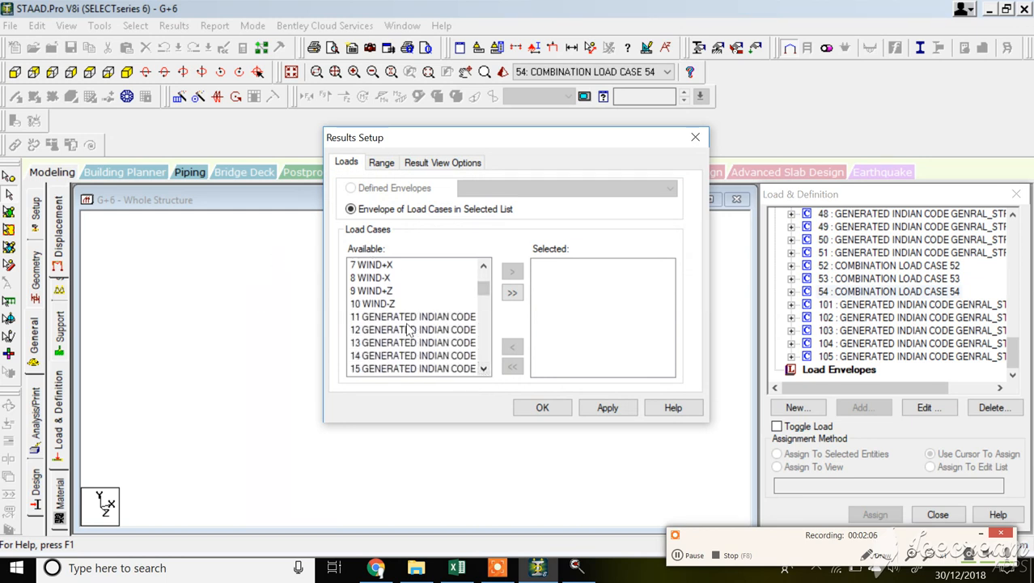
left_click_drag(404, 317, 409, 356)
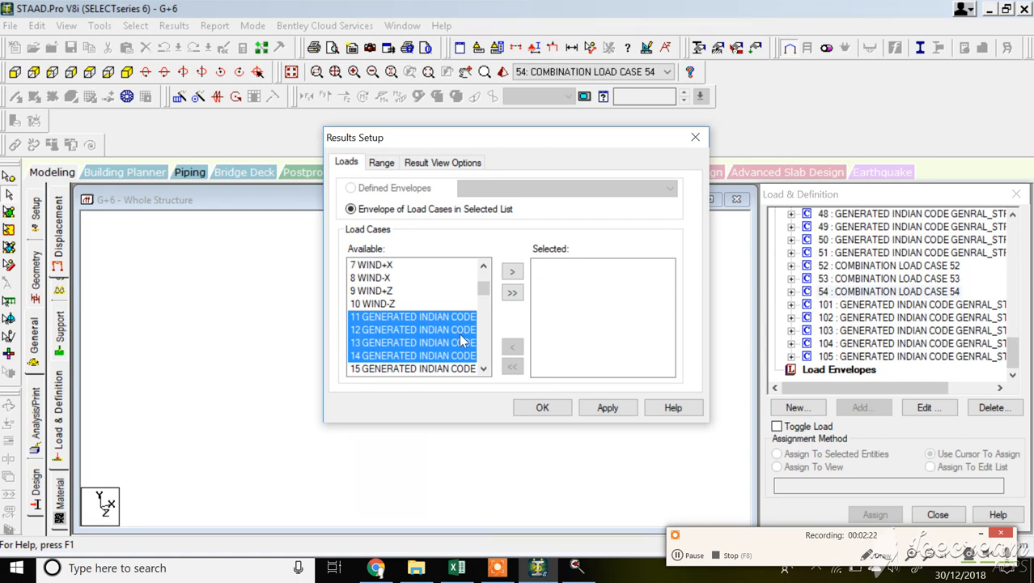
left_click(413, 330)
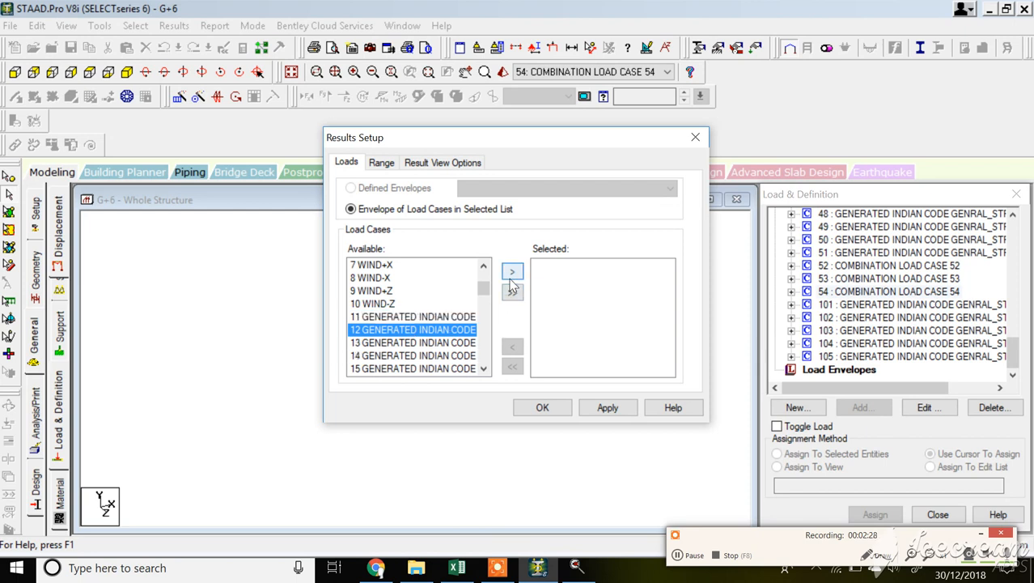
left_click(402, 317, "shift")
left_click_drag(405, 344, 398, 304, "shift")
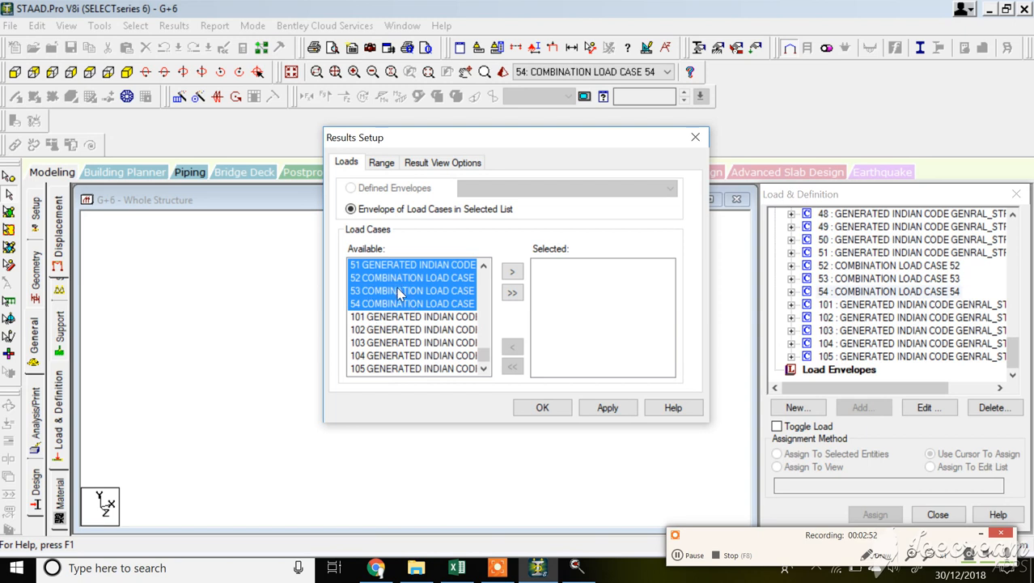
left_click(513, 272)
left_click(549, 409)
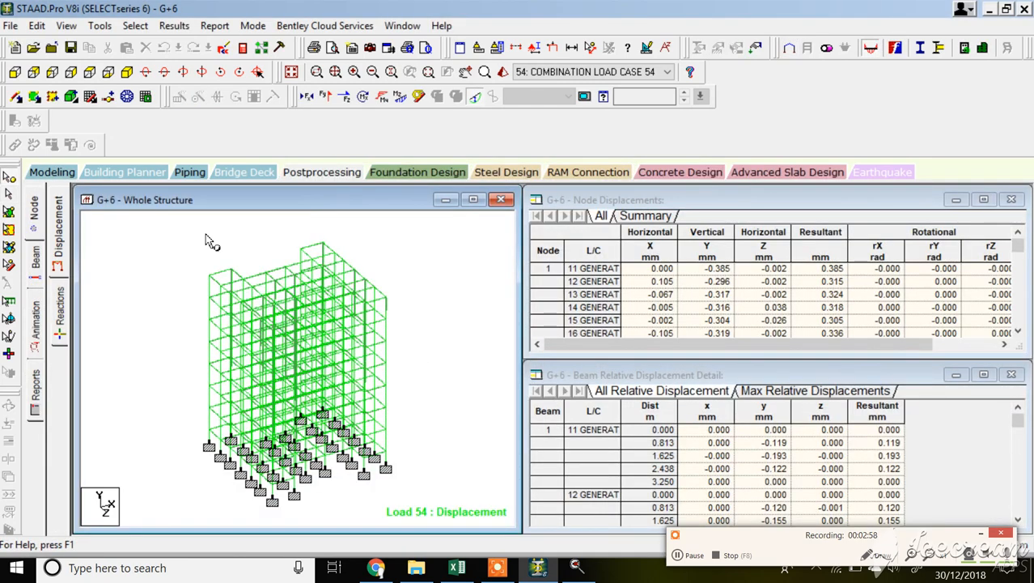
Switch to Concrete Design in STAAD.Pro RC Designer and show the list of envelopes
left_click(684, 175)
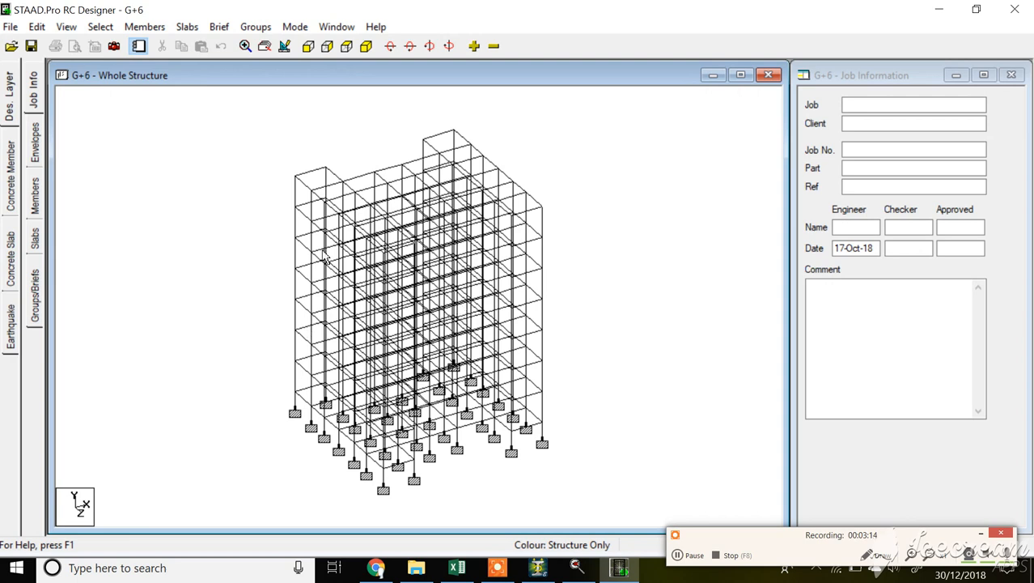
left_click(36, 152)
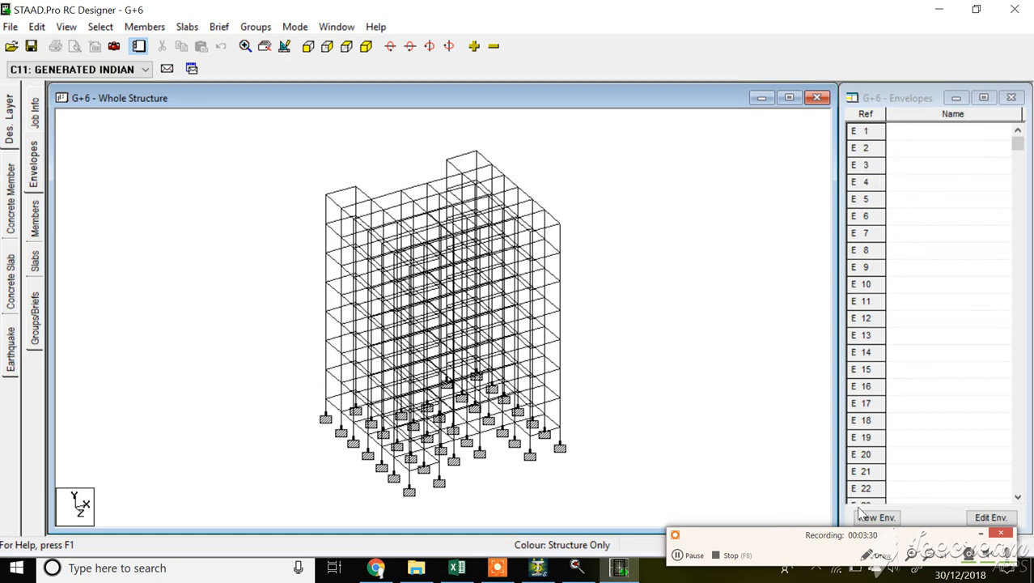
left_click(859, 132)
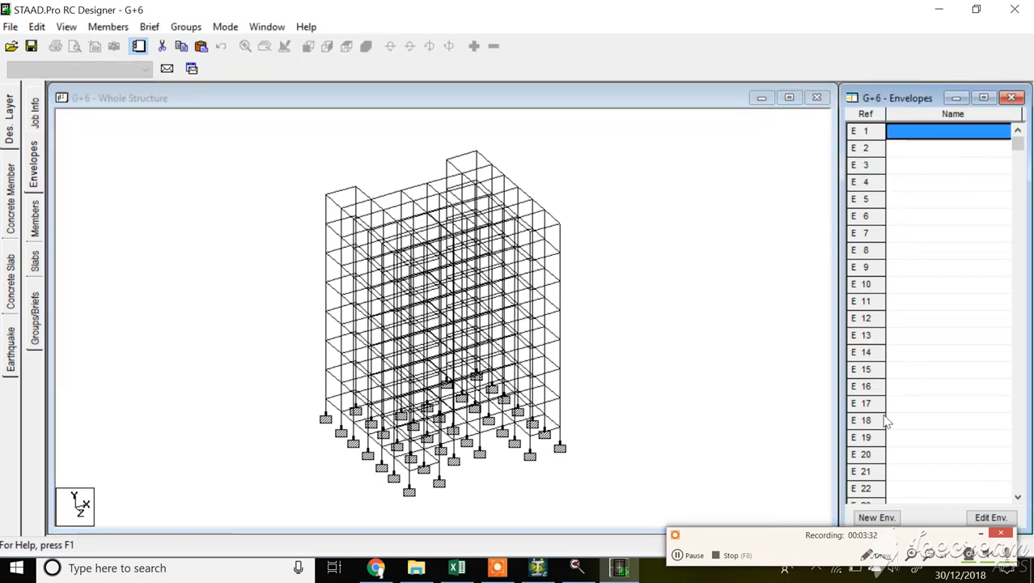
left_click(282, 167)
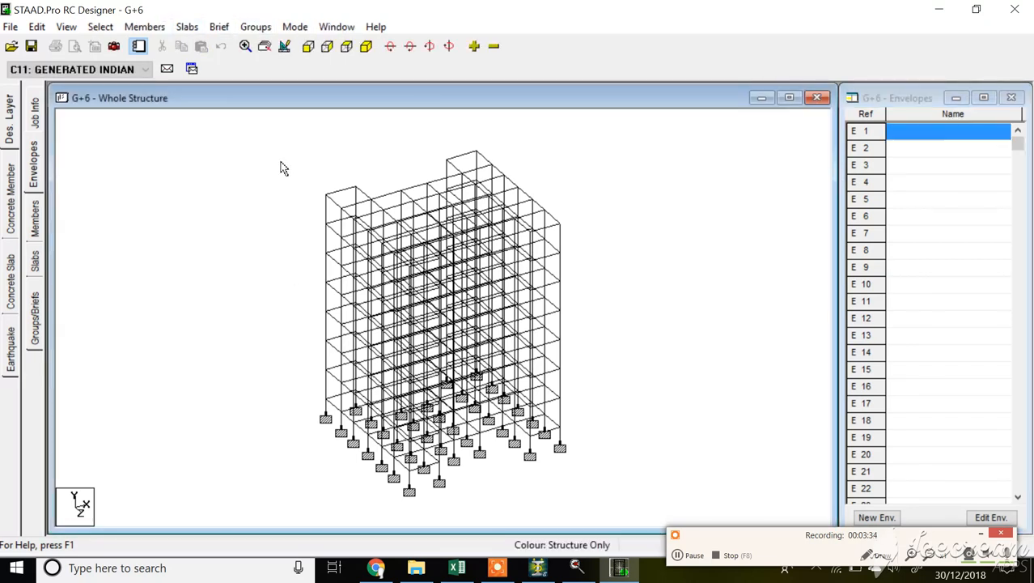
Select all vertical column members of the whole structure, using the front view
left_click(305, 46)
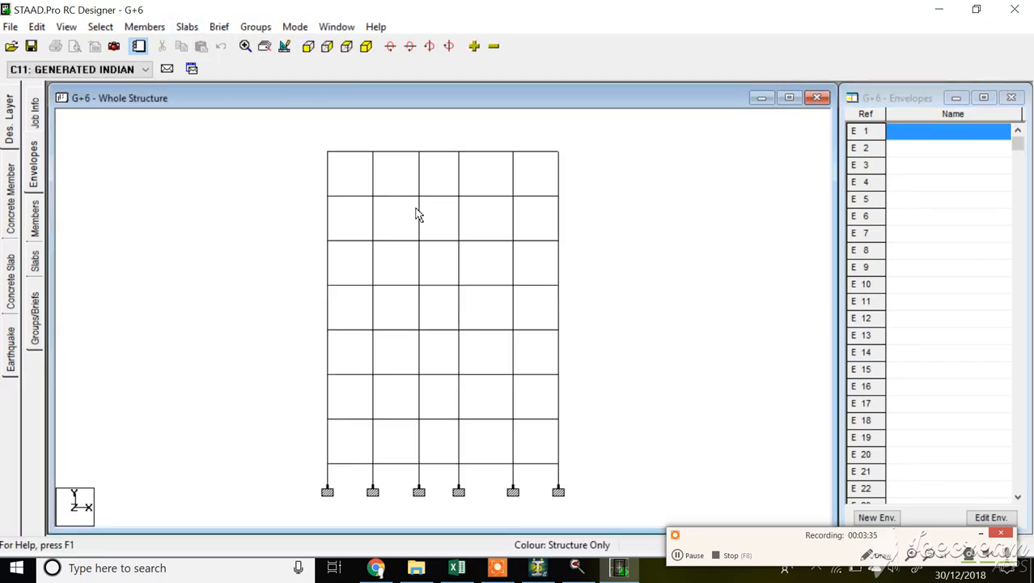
left_click(556, 232)
left_click(586, 228)
left_click_drag(538, 221, 408, 216)
left_click(698, 555)
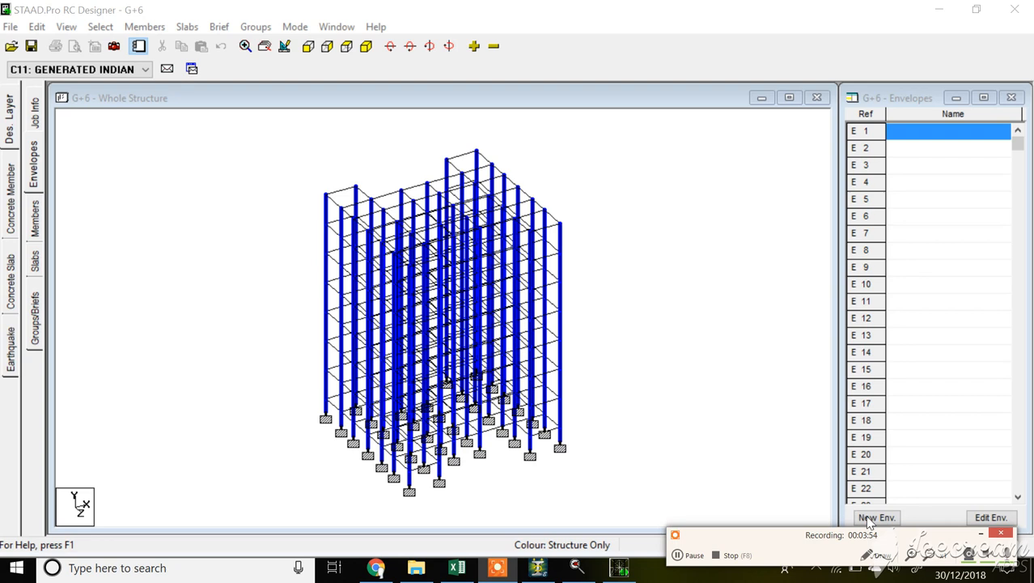
left_click(980, 533)
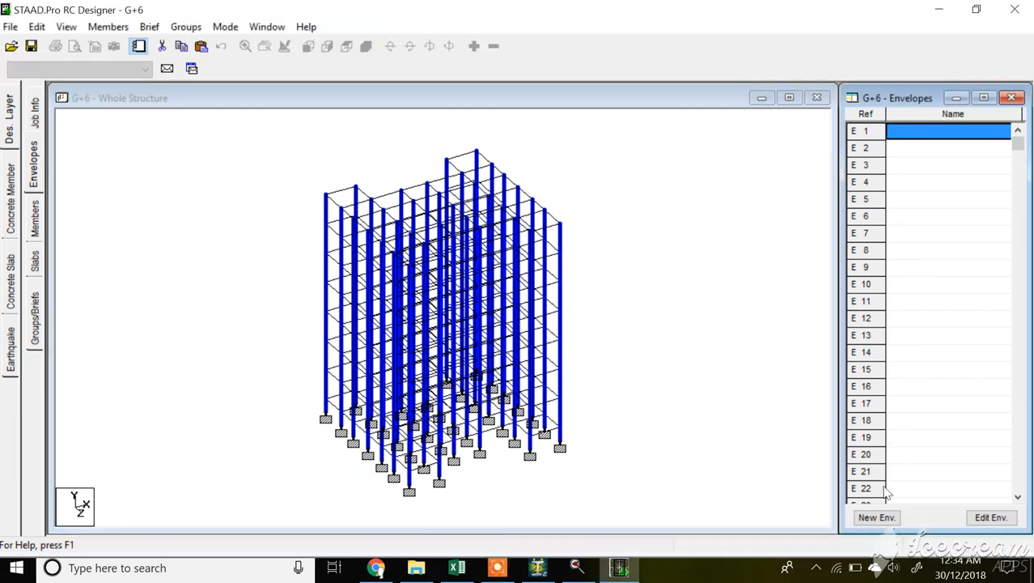
Create a new design envelope E1 named COULMN
left_click(877, 518)
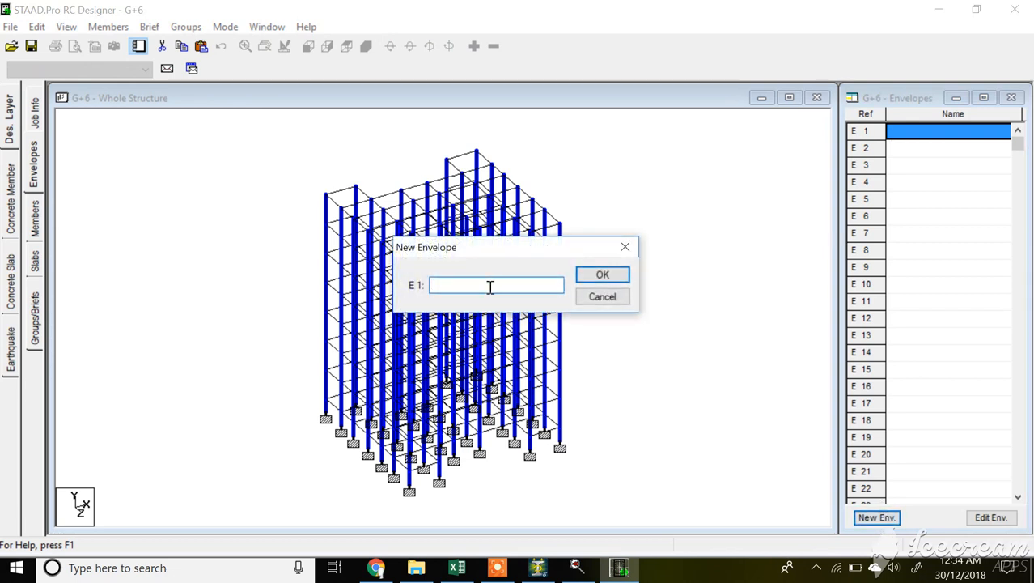
type("COUL")
key("BackSpace")
type("ULMN")
left_click(607, 275)
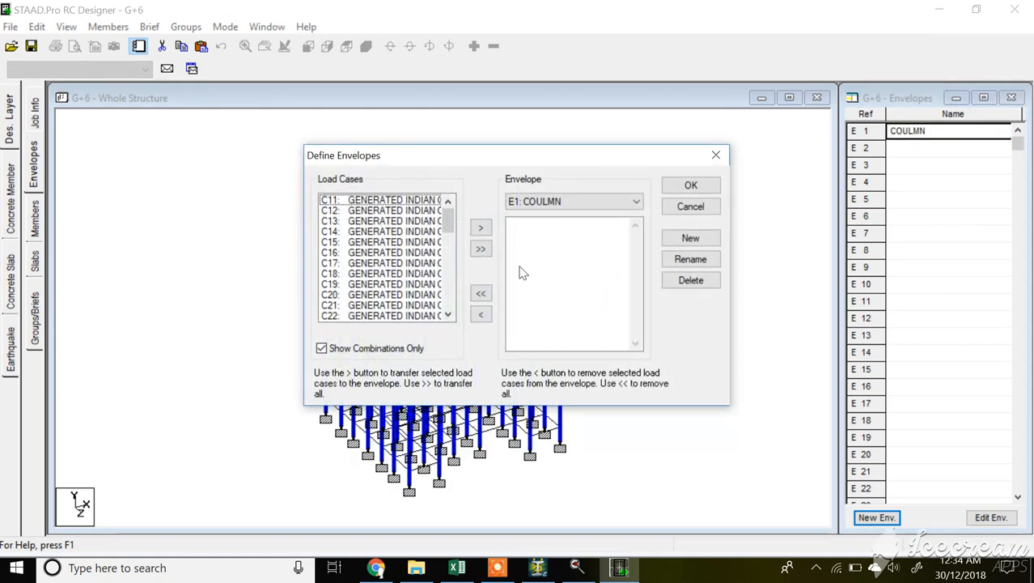
Assign load combinations C11 to C54 to the COULMN envelope, agreeing to include the combinations with dynamic loading
left_click(392, 201)
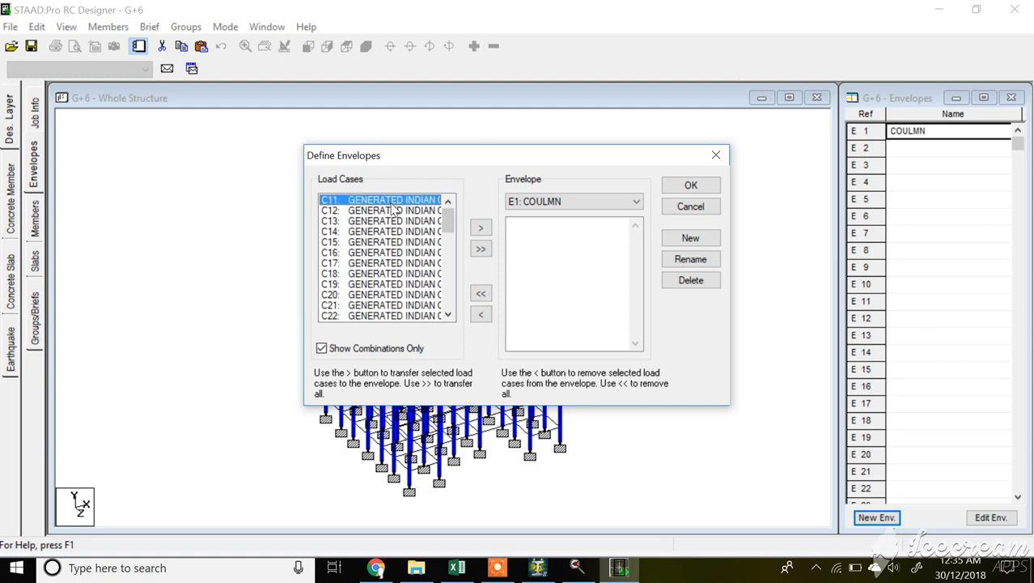
left_click_drag(393, 209, 379, 279)
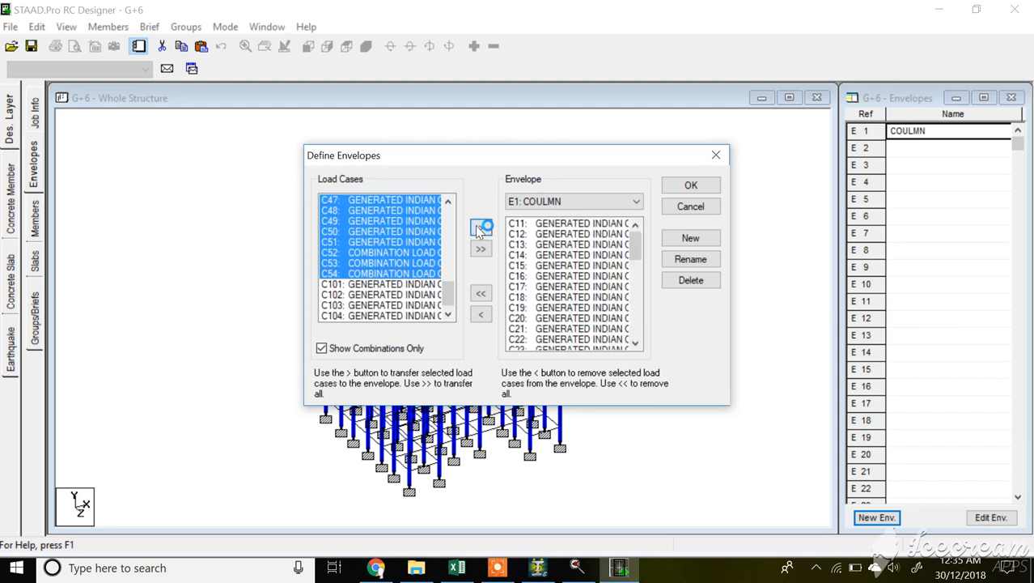
left_click(691, 186)
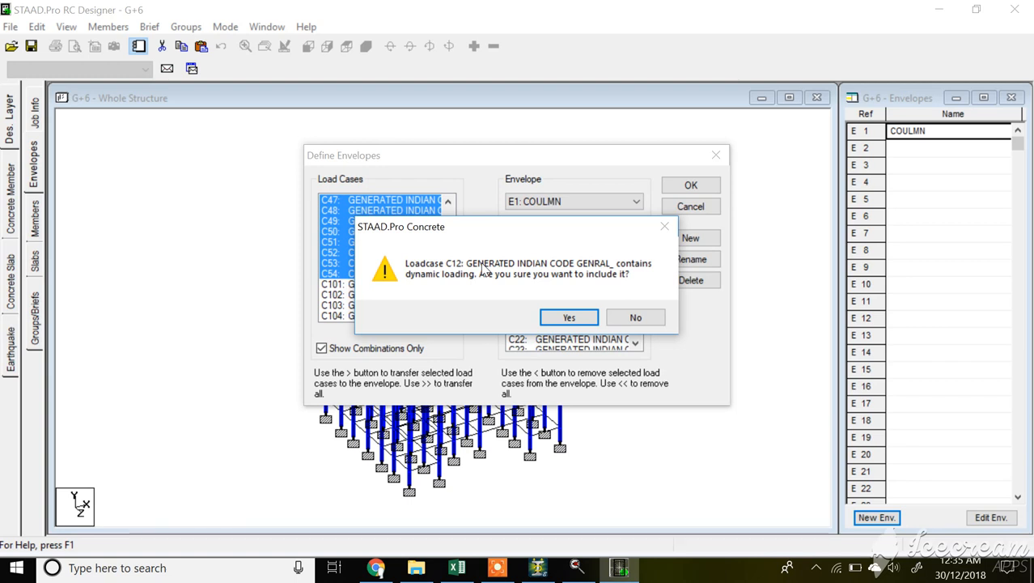
left_click(564, 318)
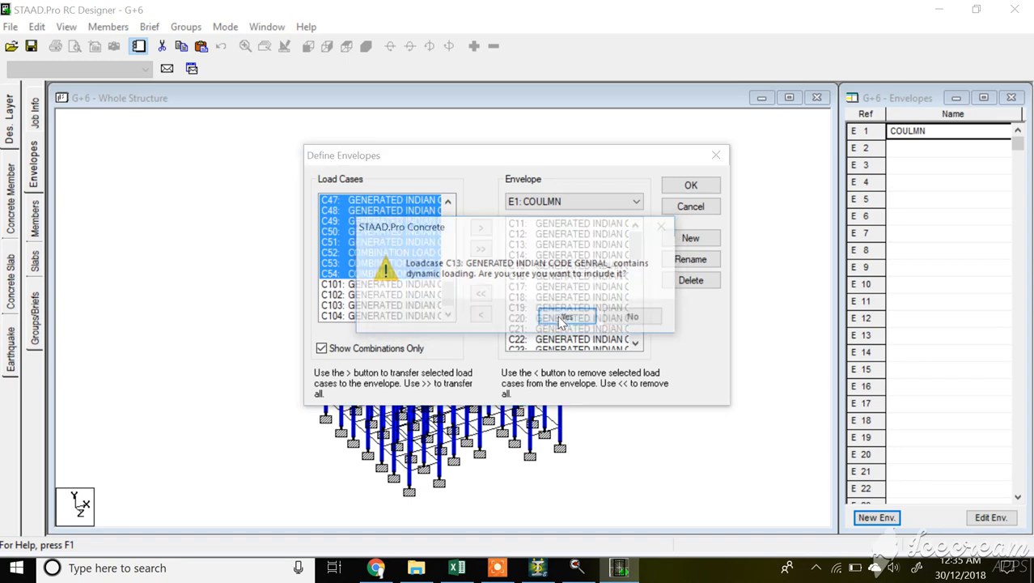
left_click(564, 318)
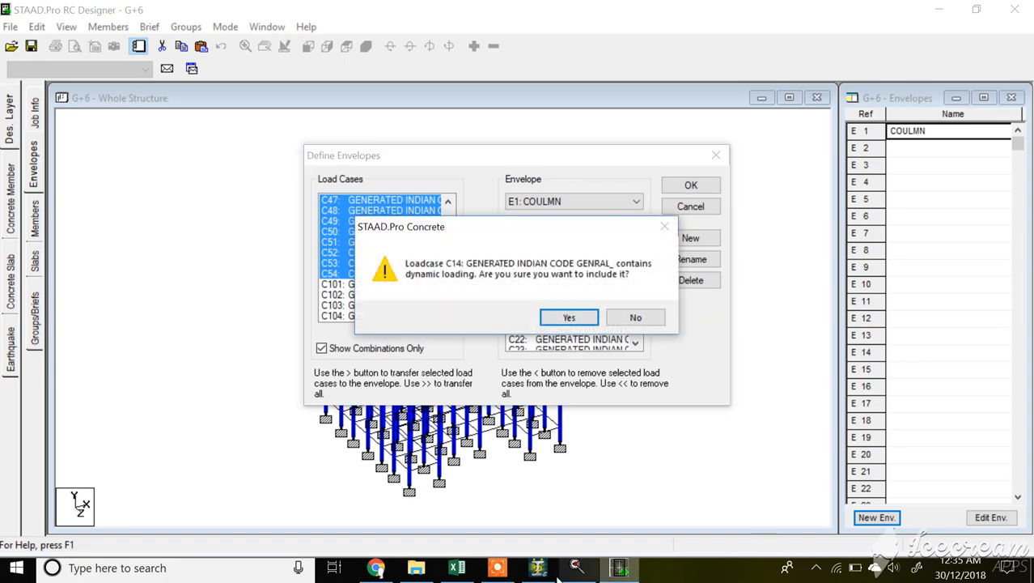
left_click(497, 568)
left_click(695, 557)
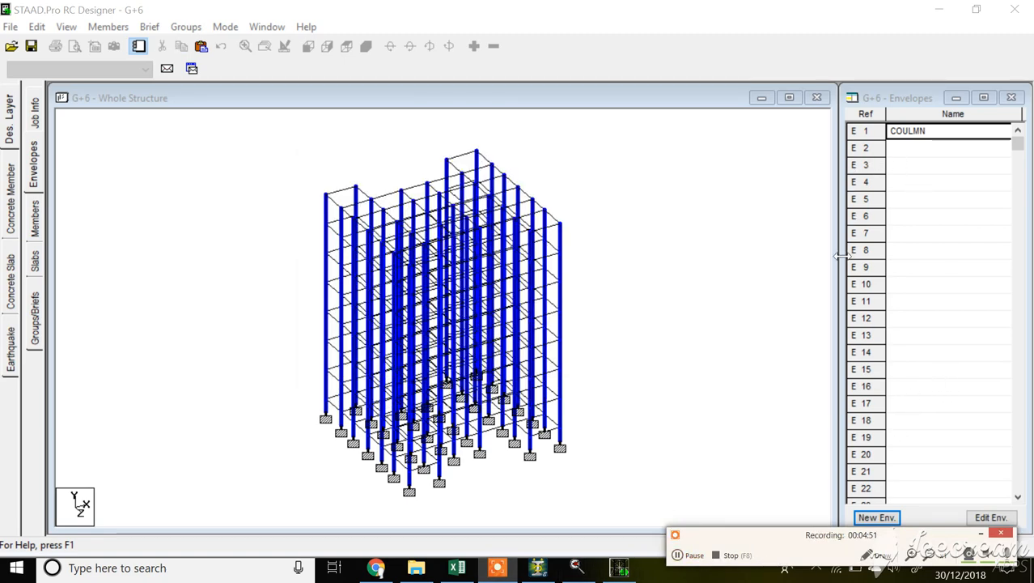
Clear the column selection and select all horizontal beam members of the whole structure, using the front view
left_click(301, 93)
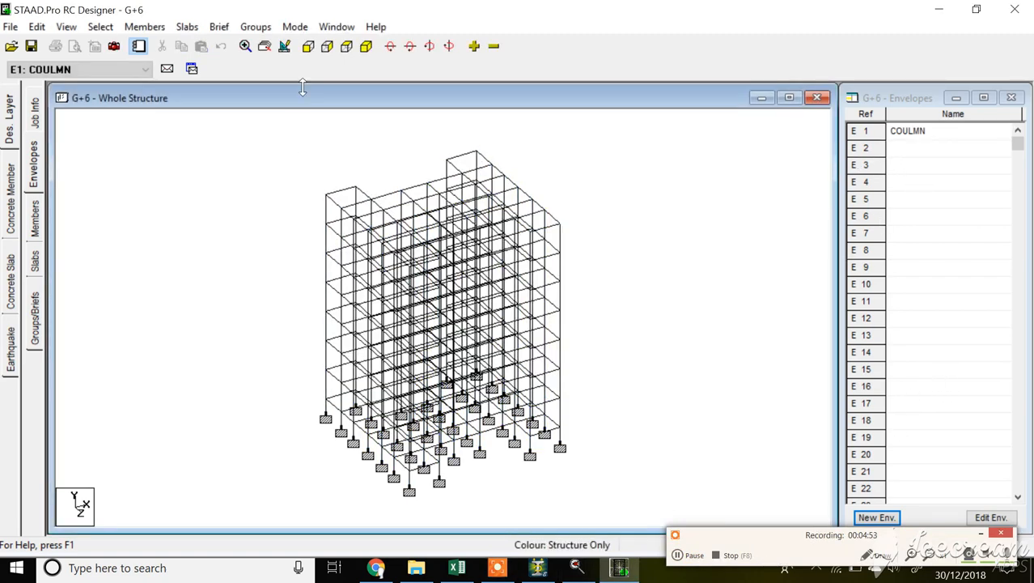
left_click(308, 47)
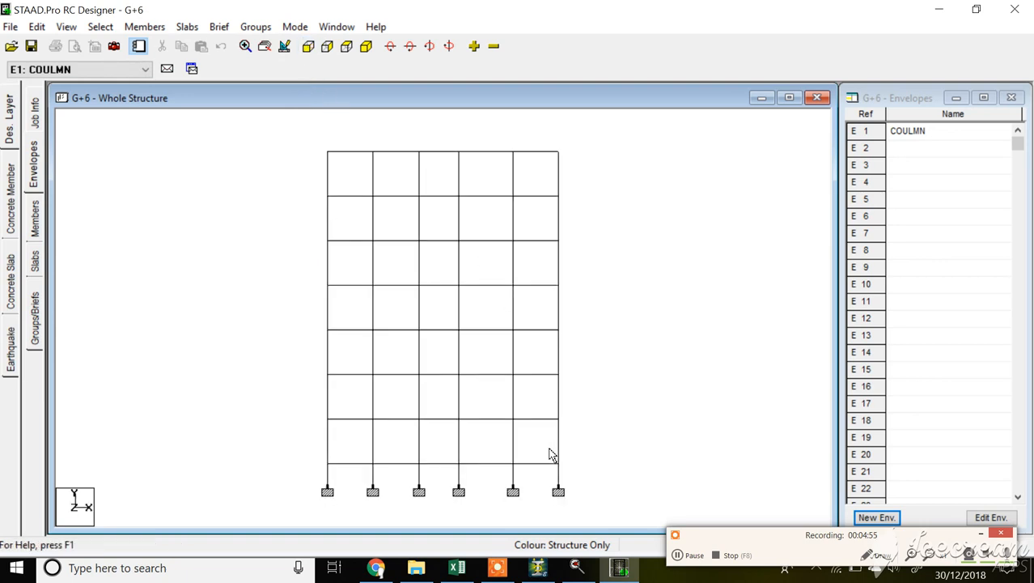
left_click_drag(553, 476, 527, 140)
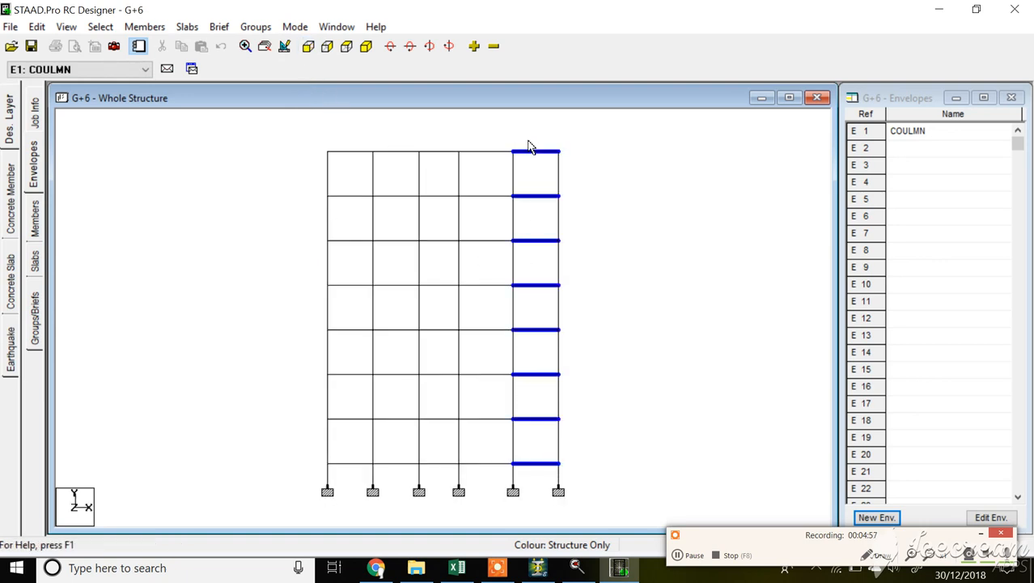
left_click(678, 555)
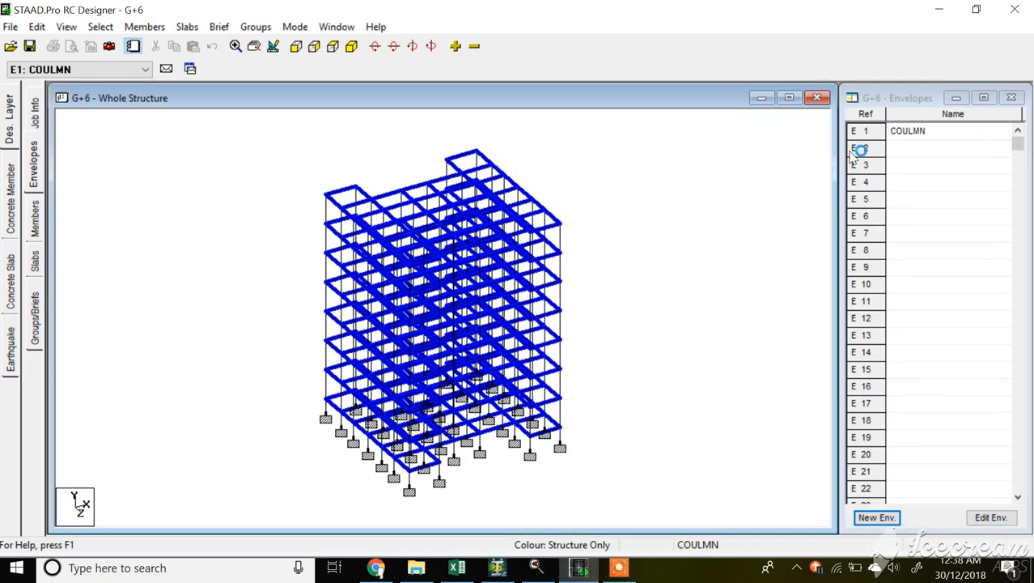
Create a new design envelope E2 named BEAM
left_click(858, 148)
left_click(878, 522)
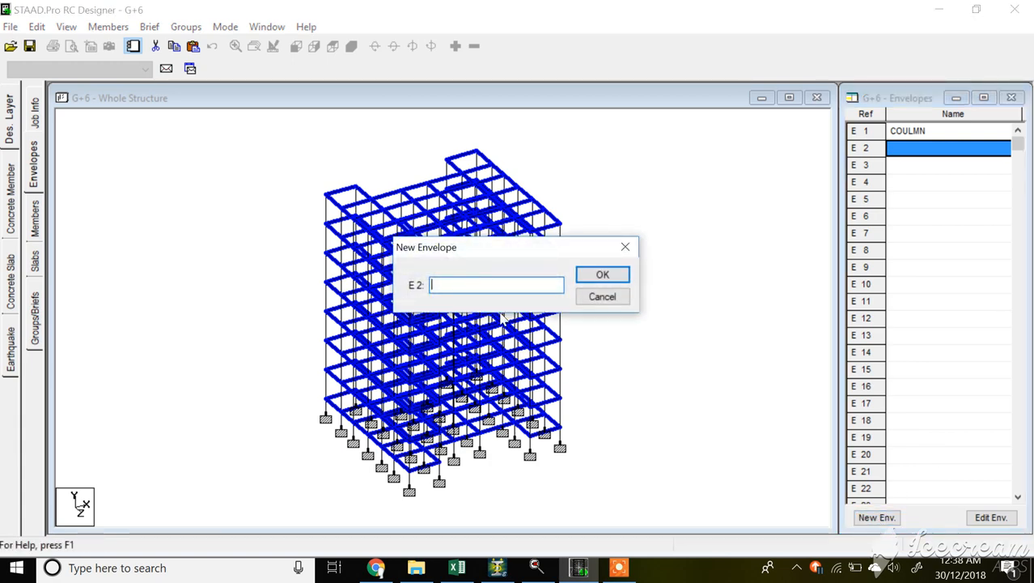
type("BEAM")
left_click(603, 275)
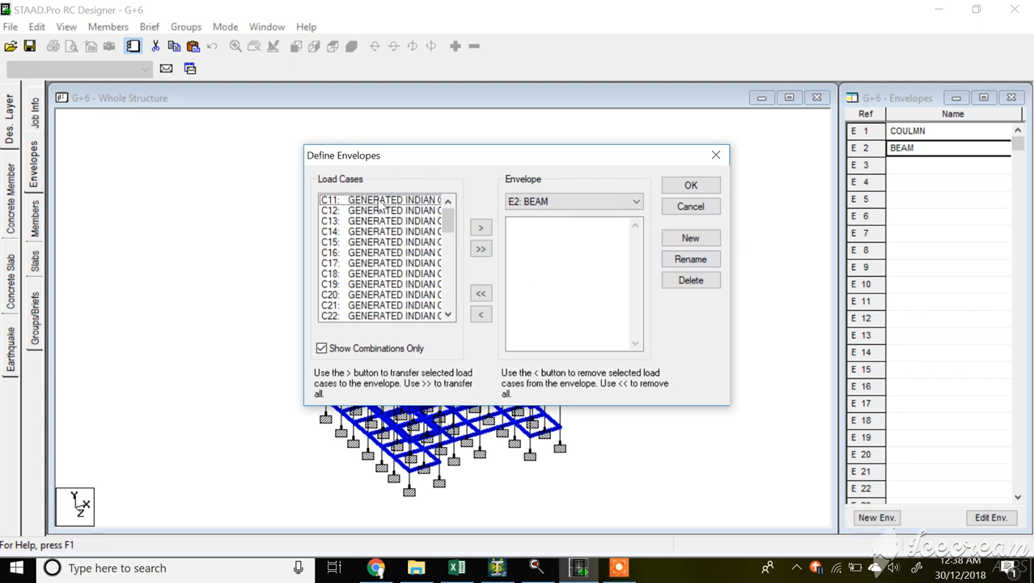
Assign load combinations C11 to C54 to the BEAM envelope, agreeing to include the combinations with dynamic loading
left_click_drag(380, 204, 381, 269)
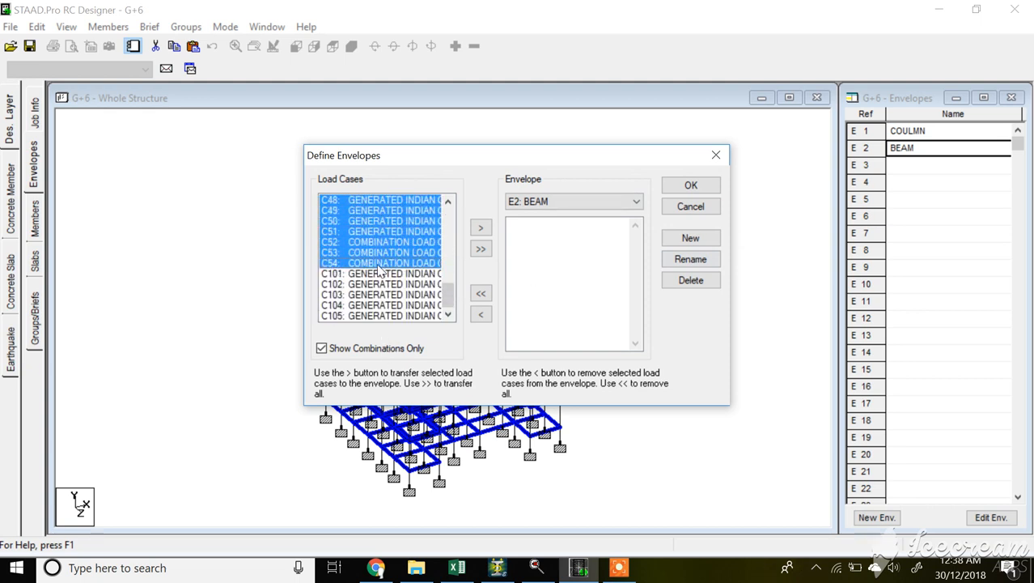
left_click(479, 228)
left_click(690, 186)
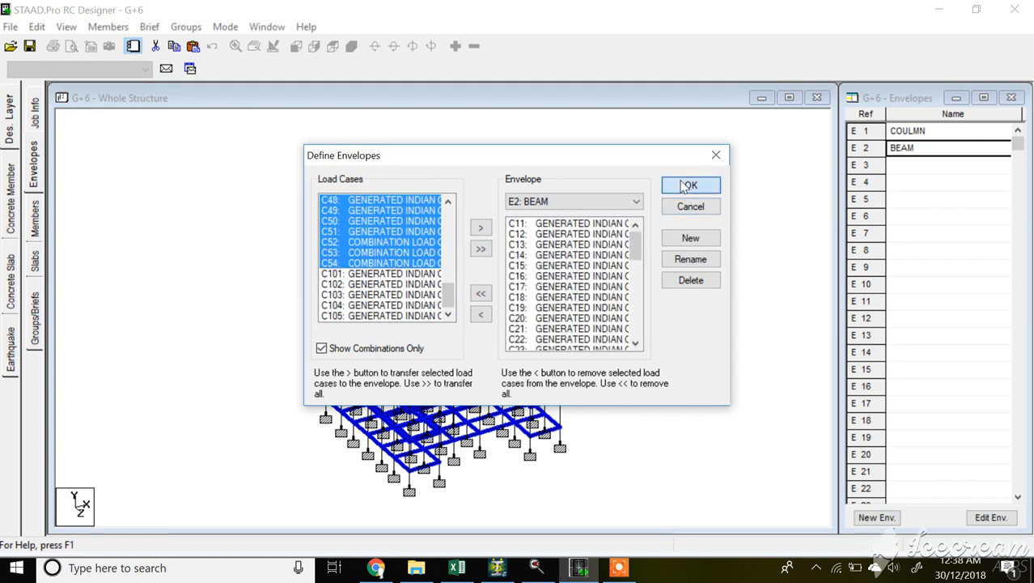
left_click(630, 571)
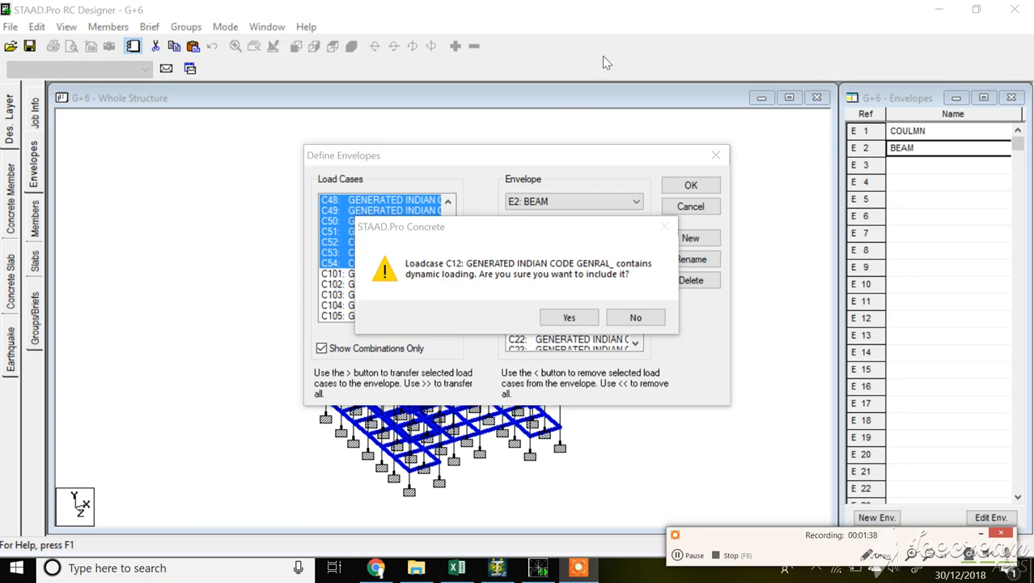
left_click(570, 317)
left_click(571, 318)
left_click(570, 317)
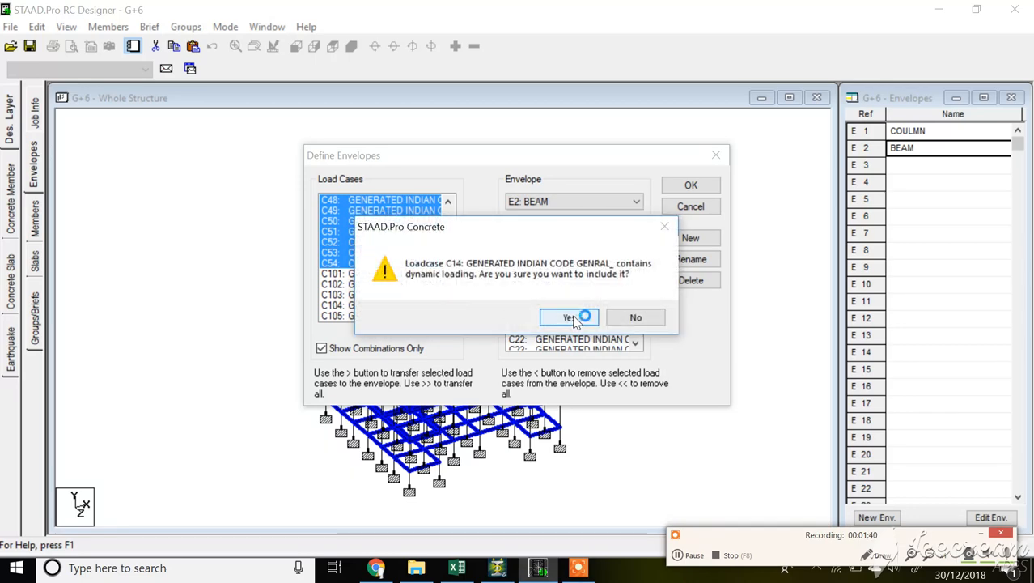
left_click(570, 317)
left_click(570, 318)
left_click(577, 318)
left_click(576, 318)
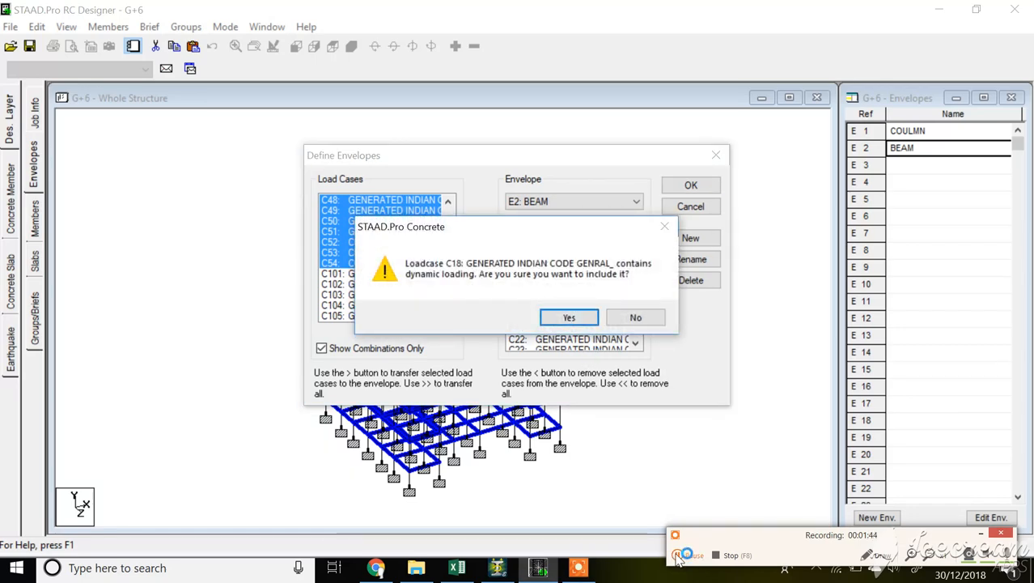
key("Return")
scroll(892, 285, "up", 1)
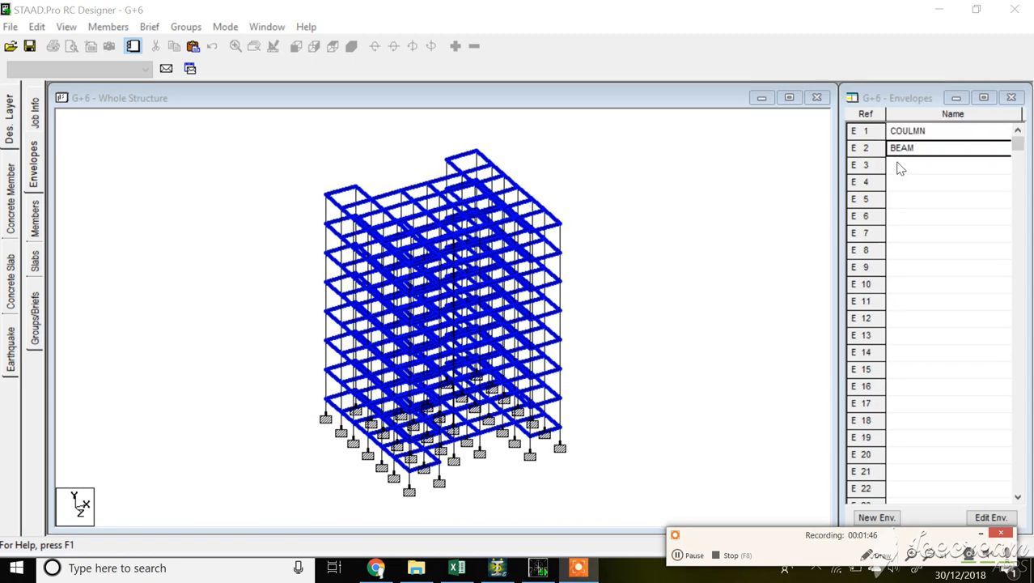
Show the design members list, select the whole structure and form its design members automatically
left_click(156, 114)
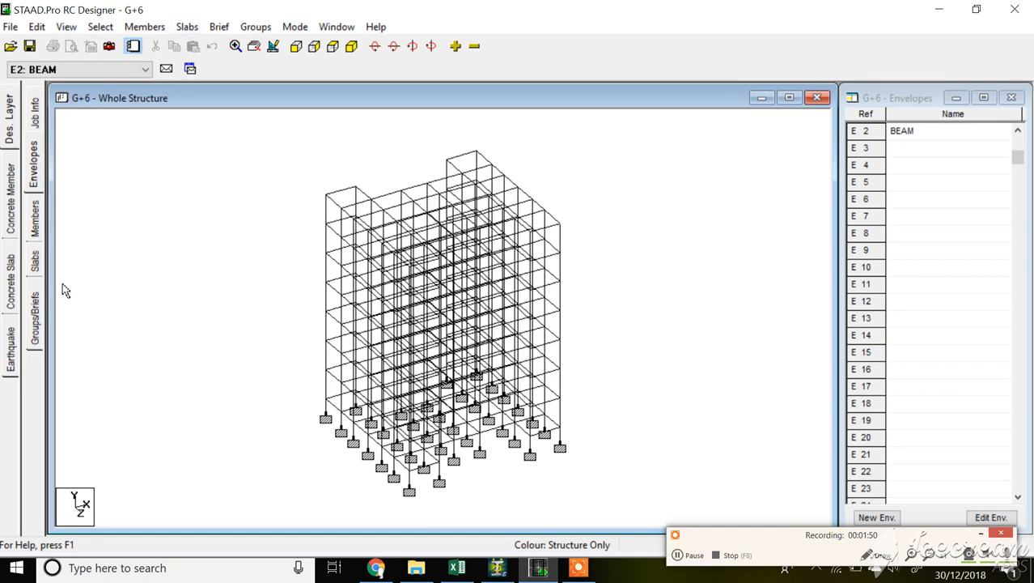
left_click(36, 220)
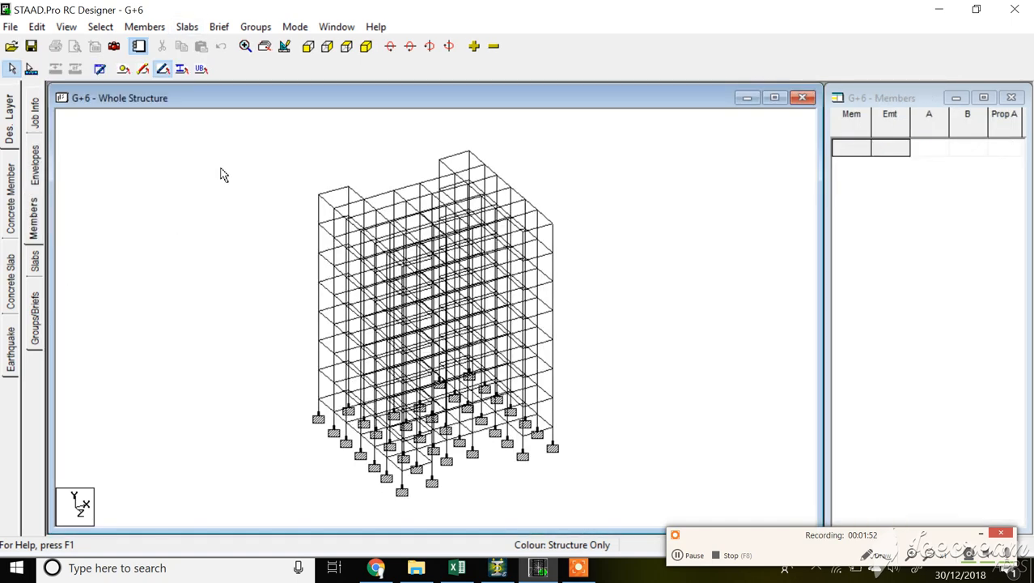
left_click(145, 27)
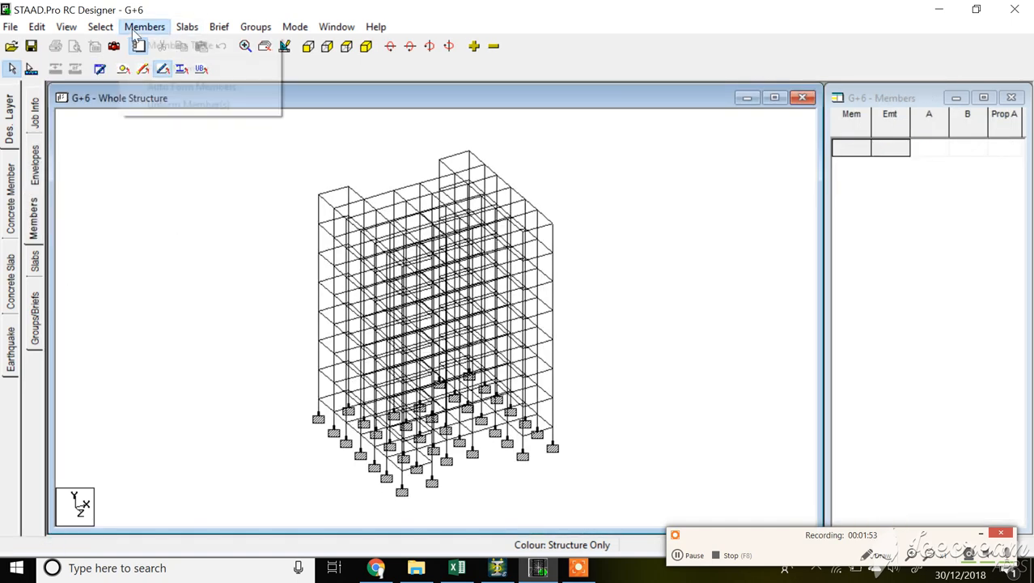
left_click(595, 460)
left_click_drag(600, 503, 195, 145)
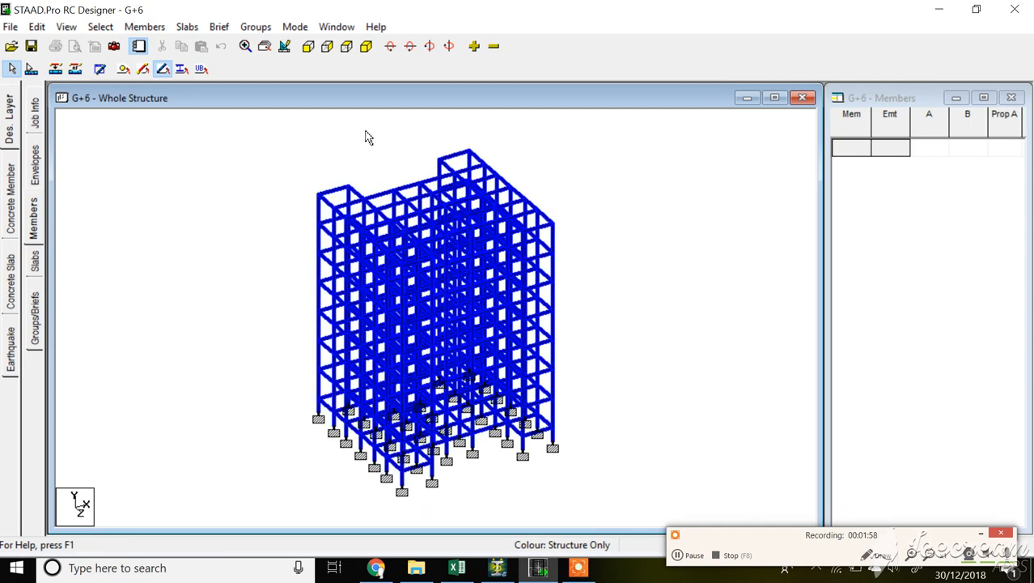
left_click(150, 27)
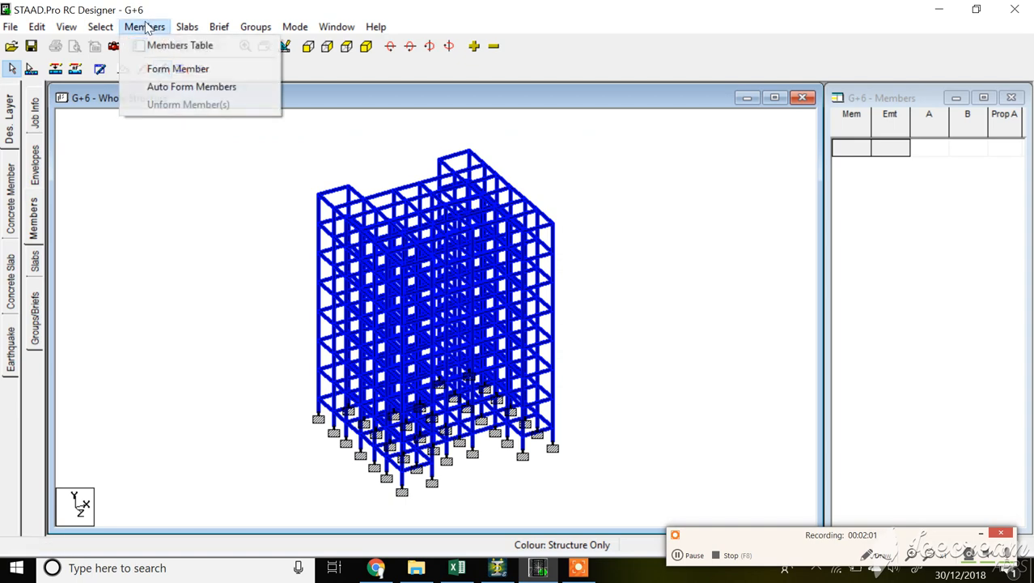
left_click(175, 86)
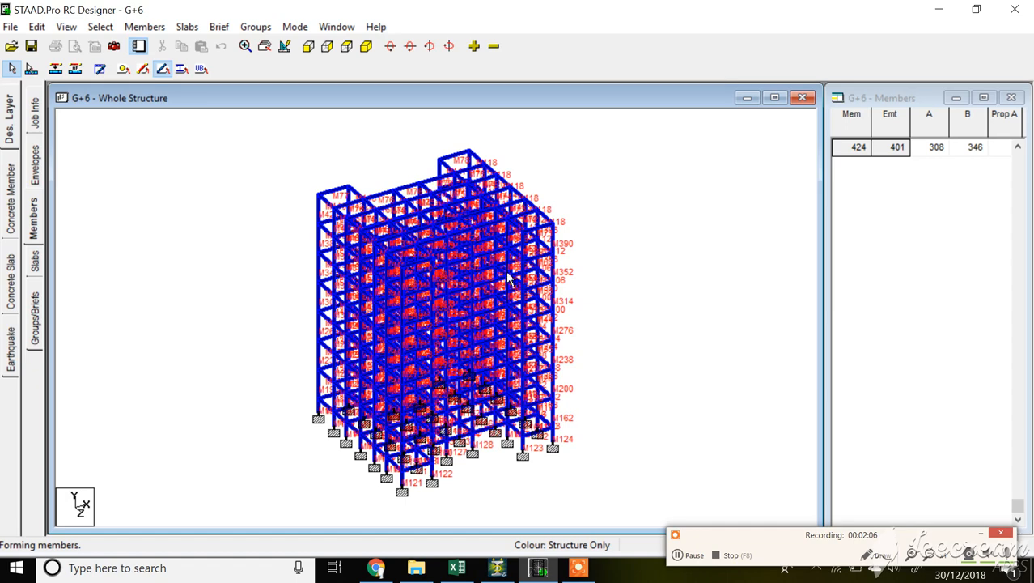
scroll(660, 228, "up", 4)
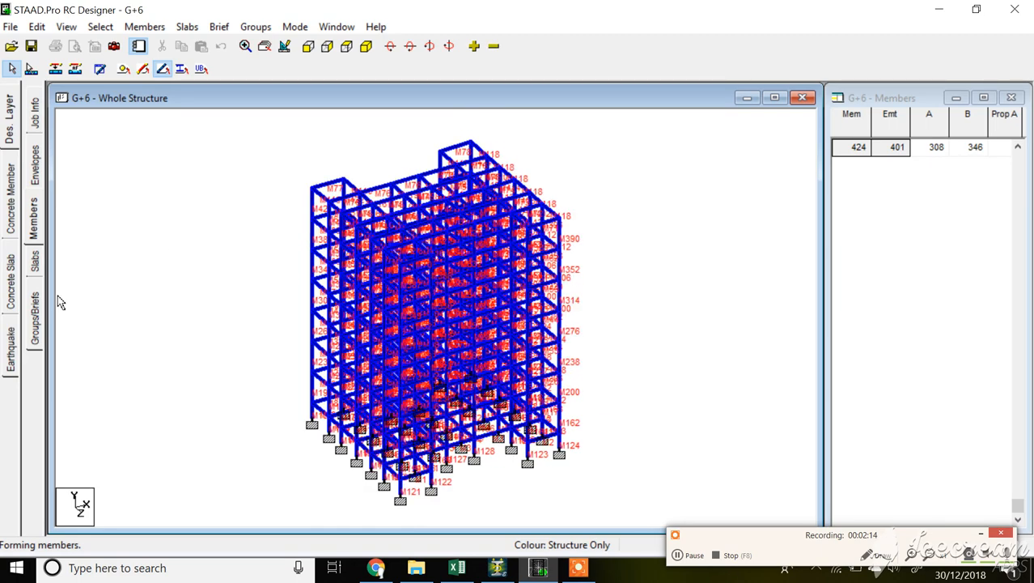
Show the design groups and briefs, and select all vertical column members in the front view
left_click(34, 321)
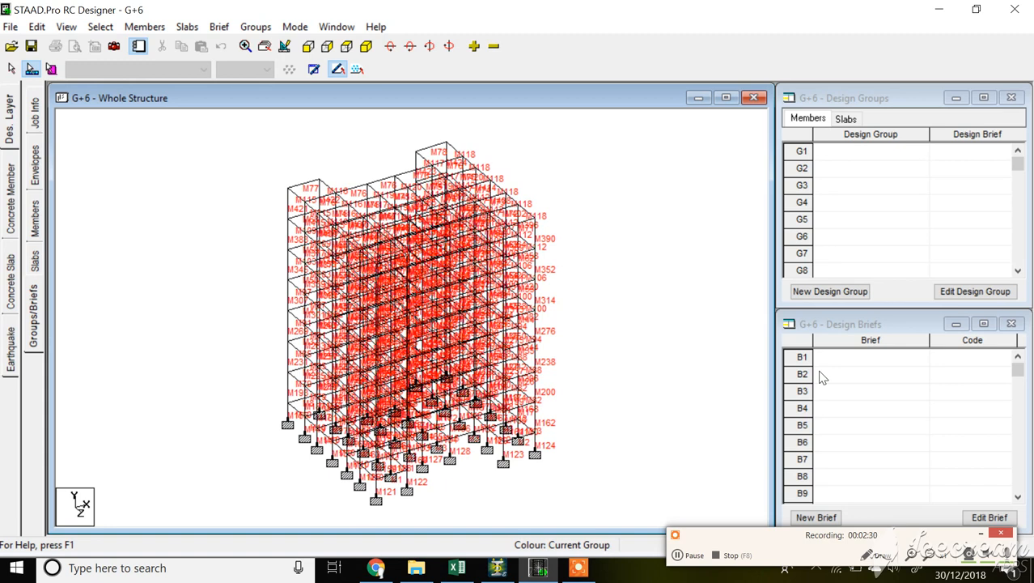
left_click(308, 46)
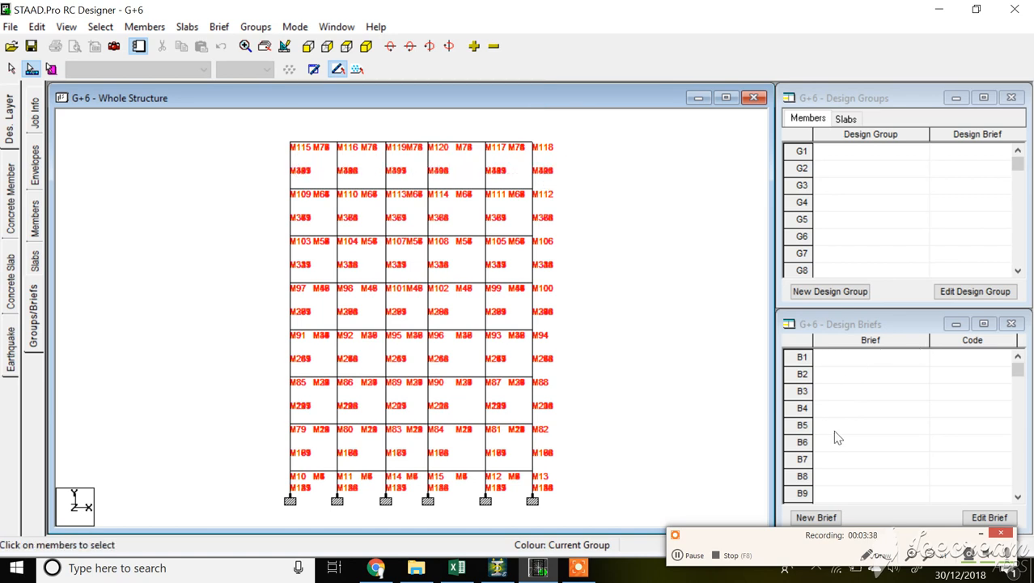
left_click(797, 361)
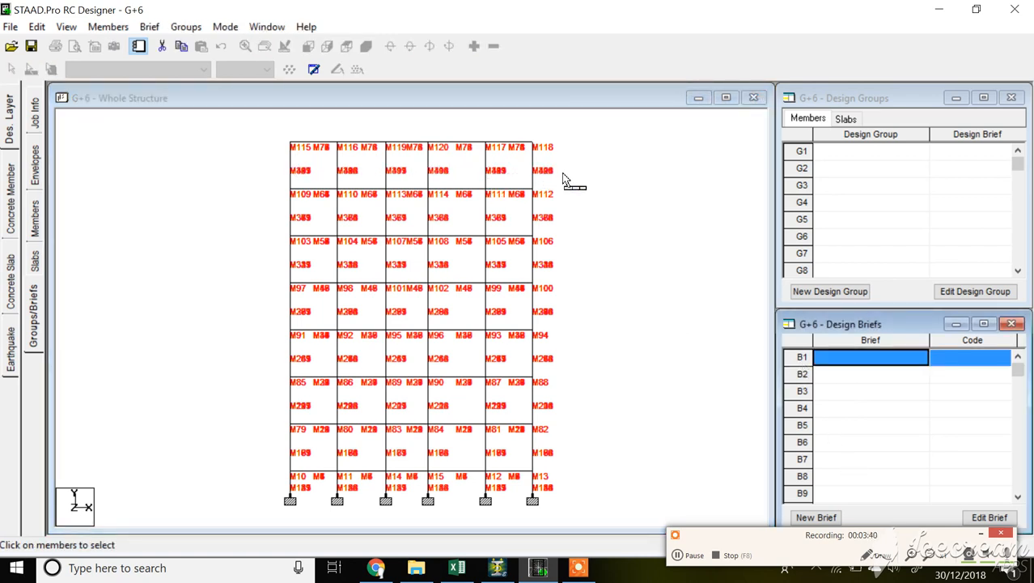
left_click_drag(563, 173, 282, 160)
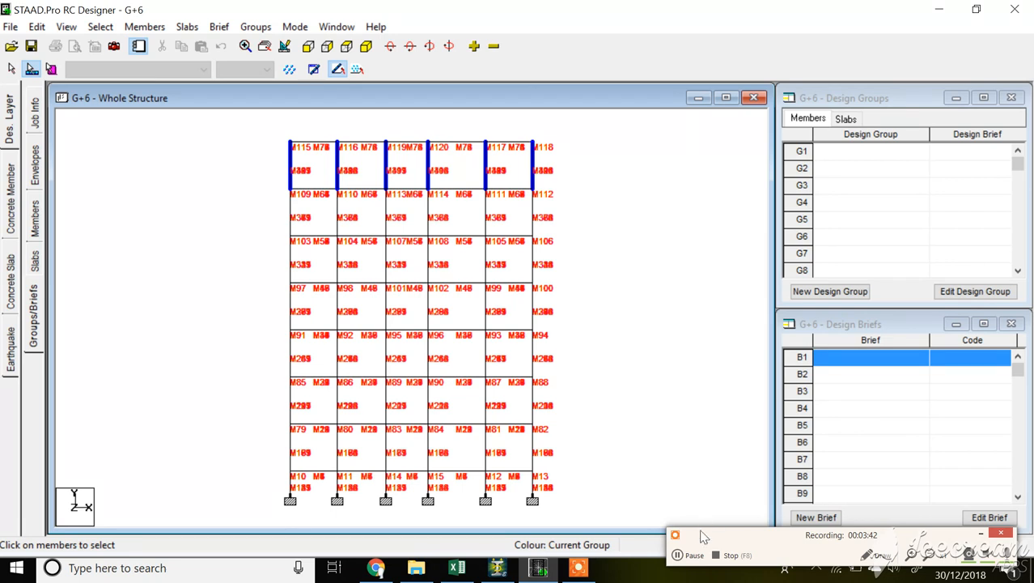
Define a new design brief B1 named COULM BRIEF with design code IS456 and design type Column
left_click(694, 554)
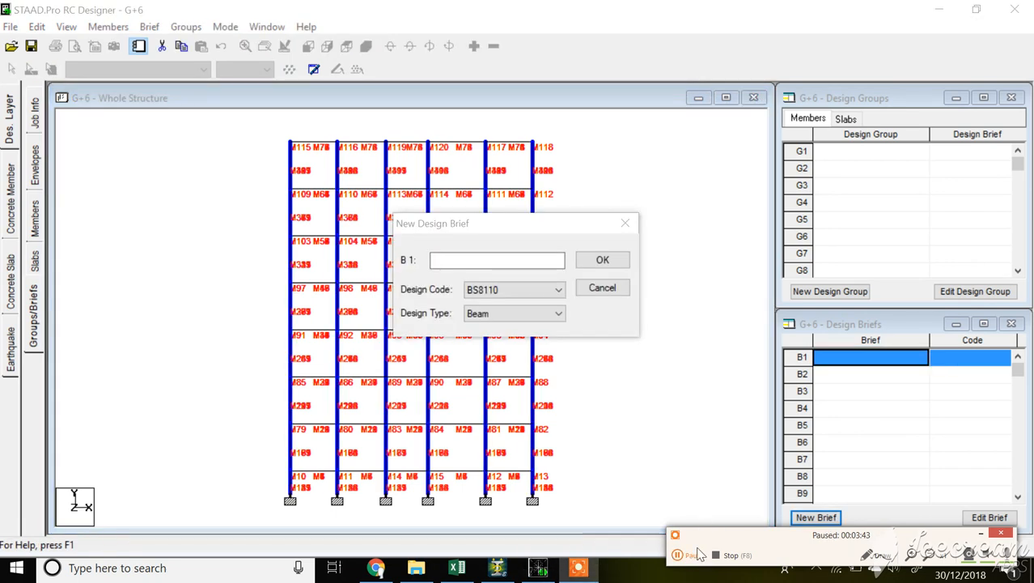
left_click(697, 554)
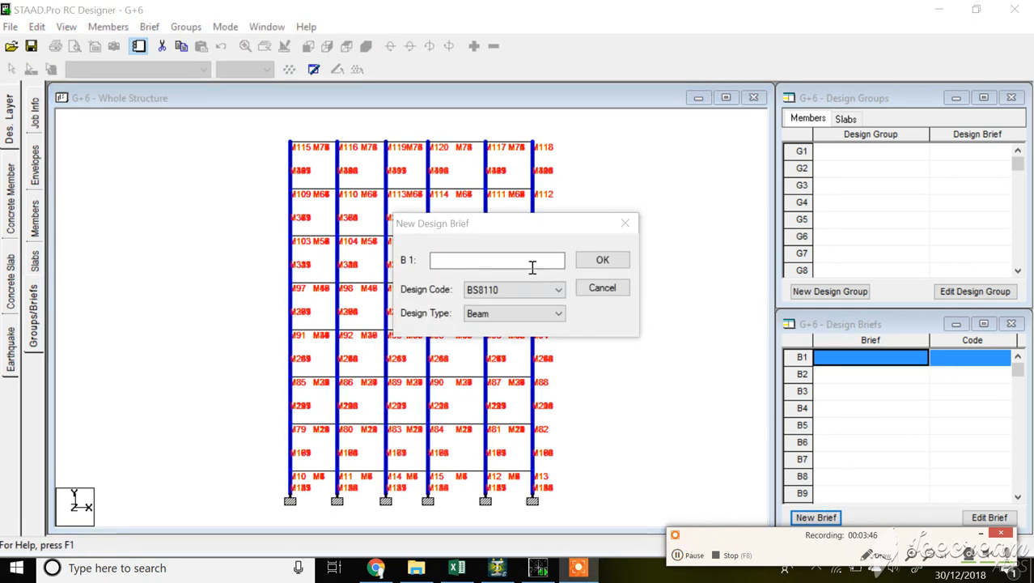
left_click(490, 262)
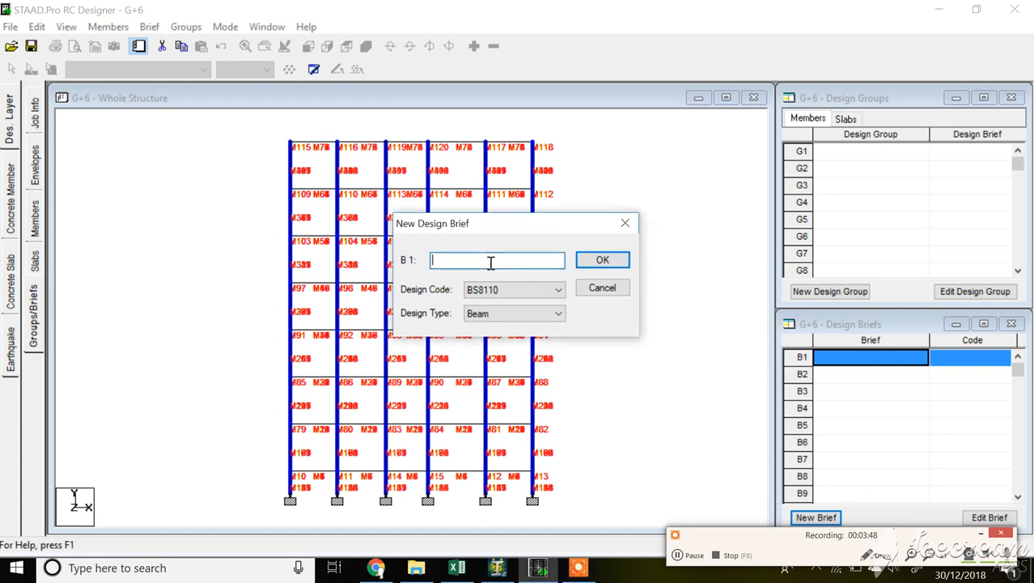
type("CO")
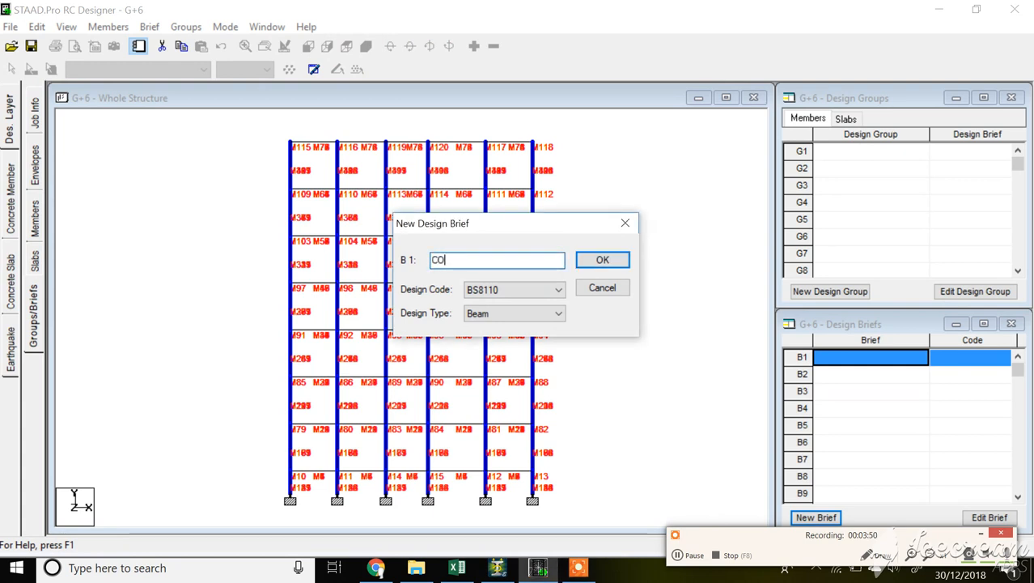
type("ULM BRIEF")
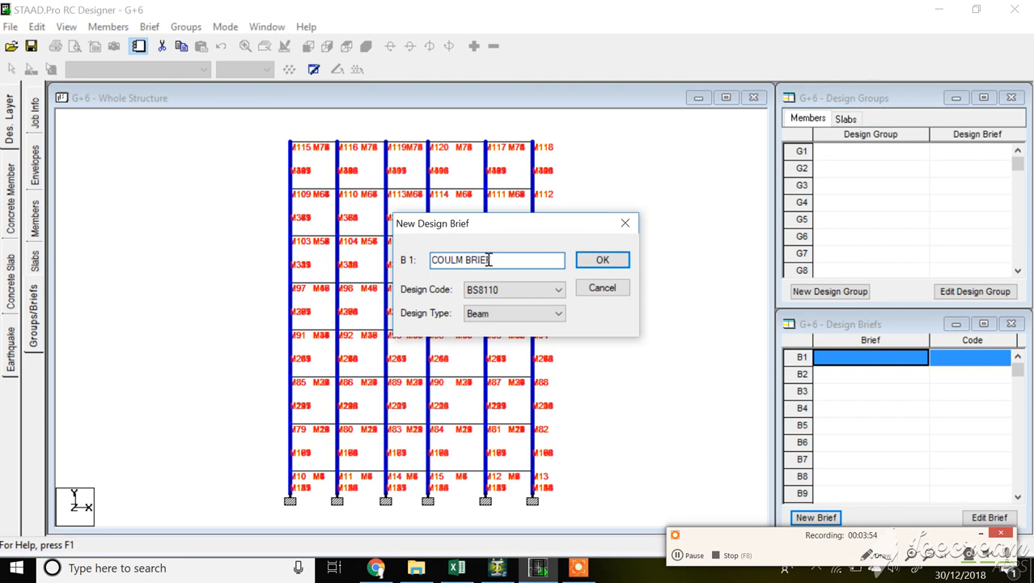
left_click(497, 289)
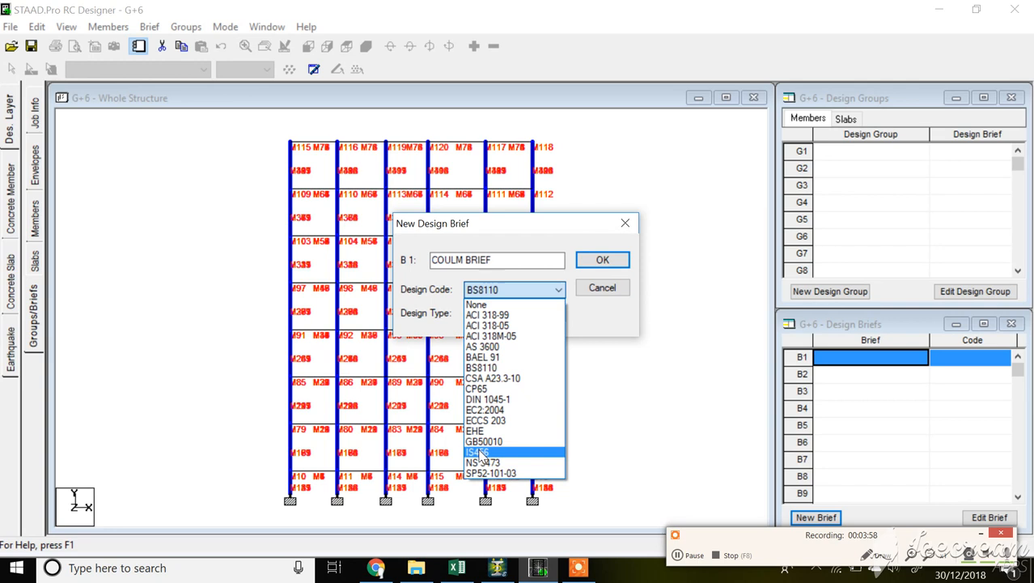
left_click(480, 453)
left_click(496, 318)
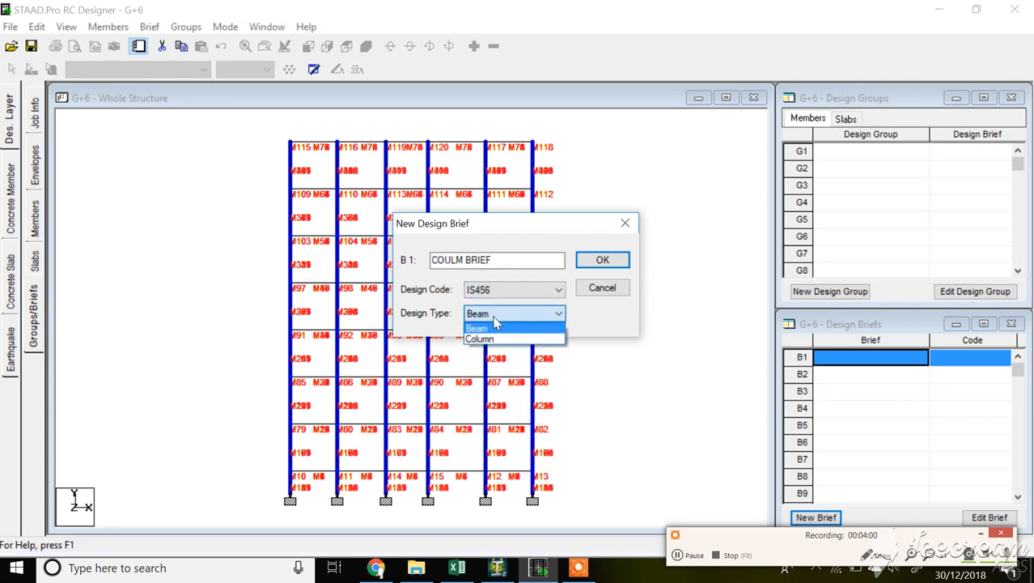
left_click(494, 339)
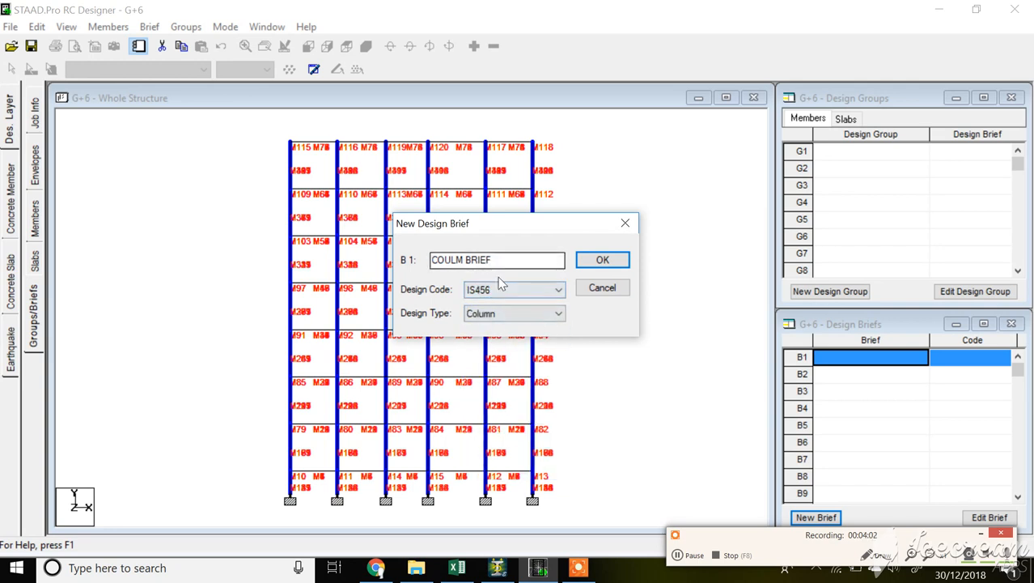
Clear the misspelled name of the new design brief B1
left_click_drag(503, 260, 409, 257)
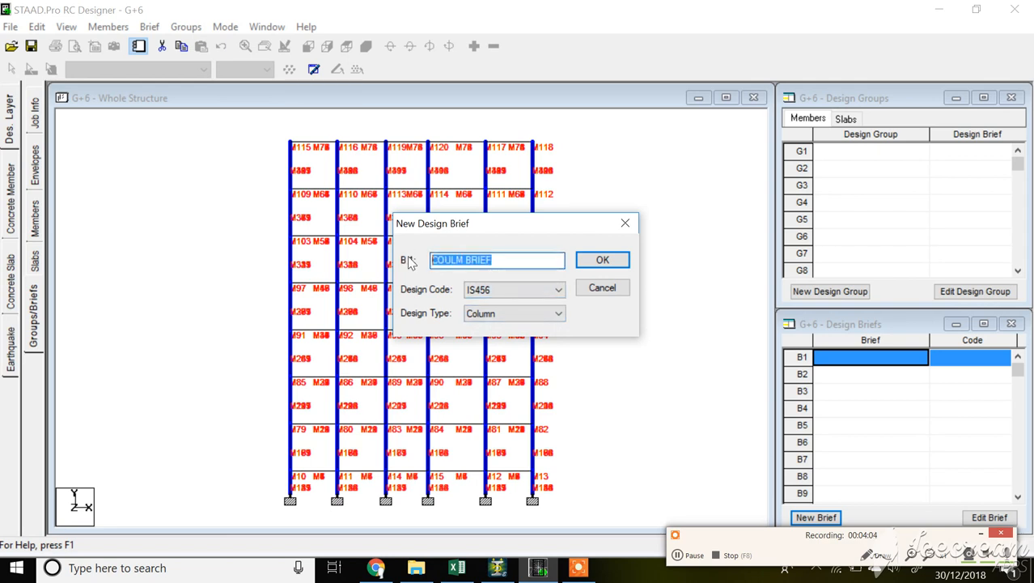
key("BackSpace")
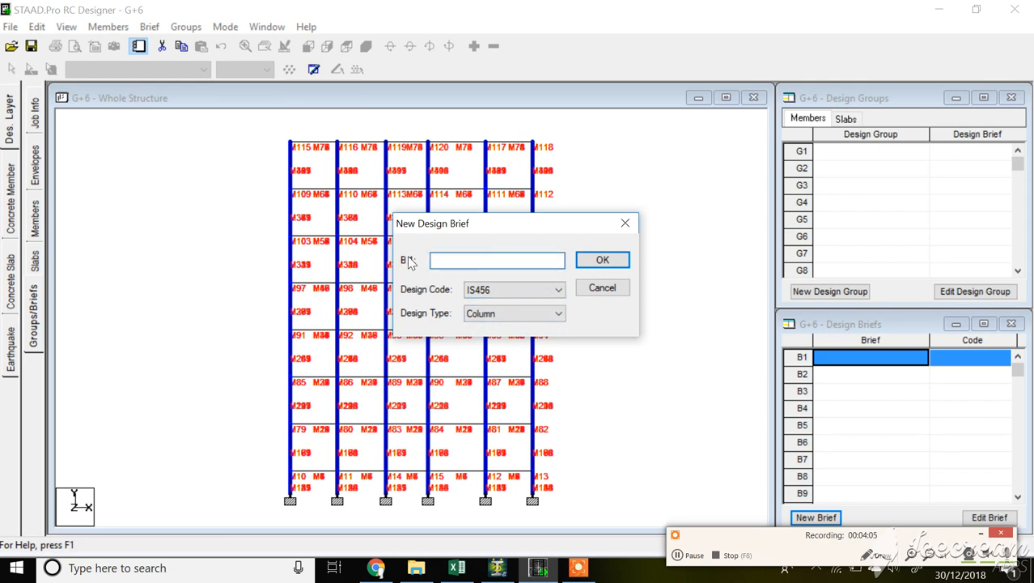
left_click(528, 318)
left_click(526, 293)
left_click(526, 291)
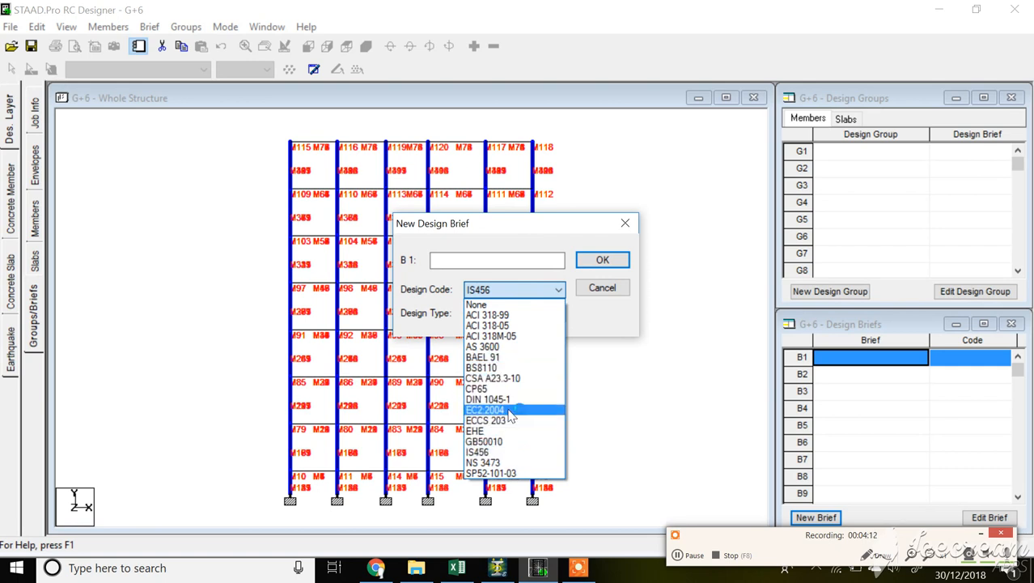
left_click(512, 368)
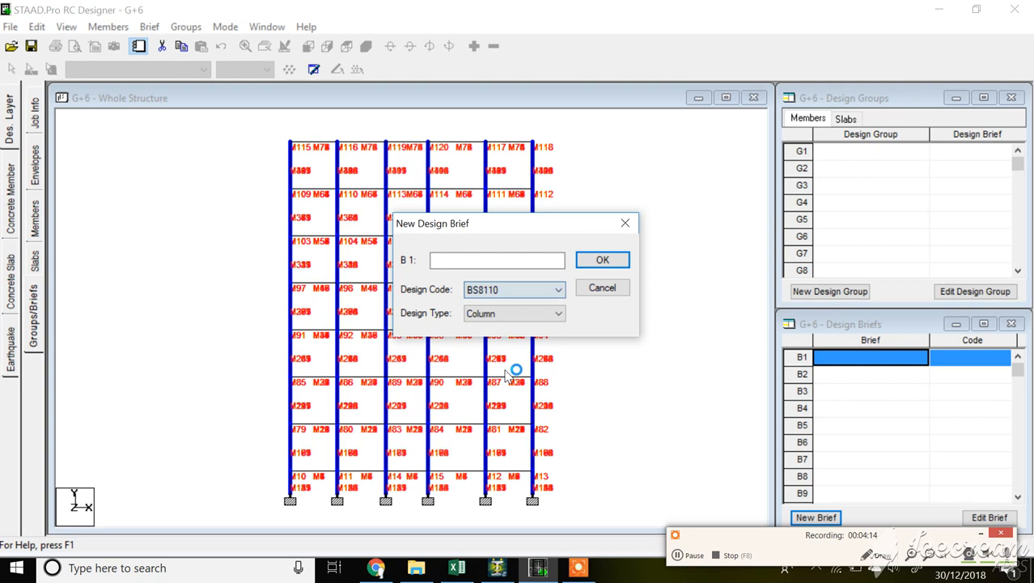
left_click(505, 322)
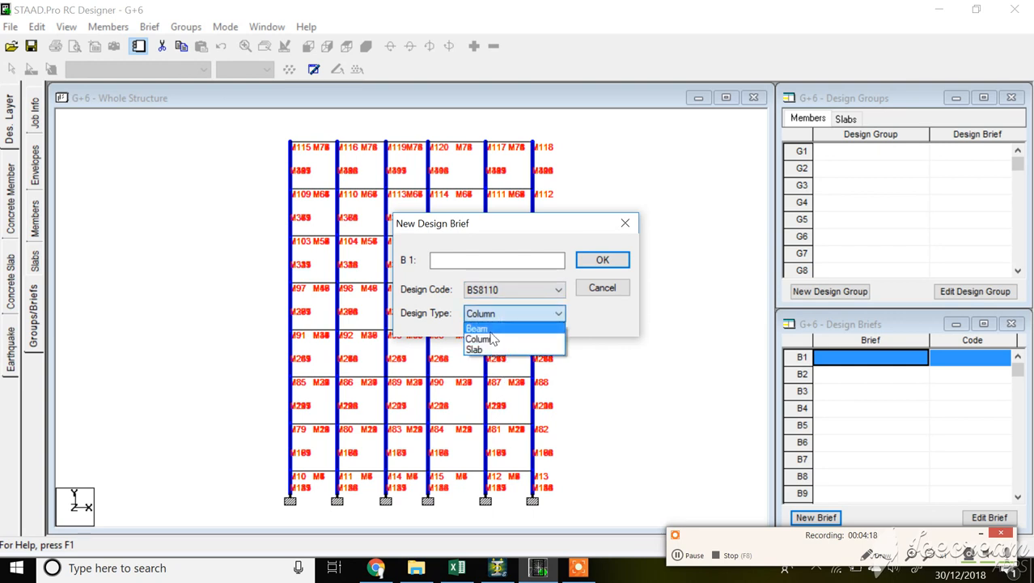
left_click(523, 289)
left_click(522, 290)
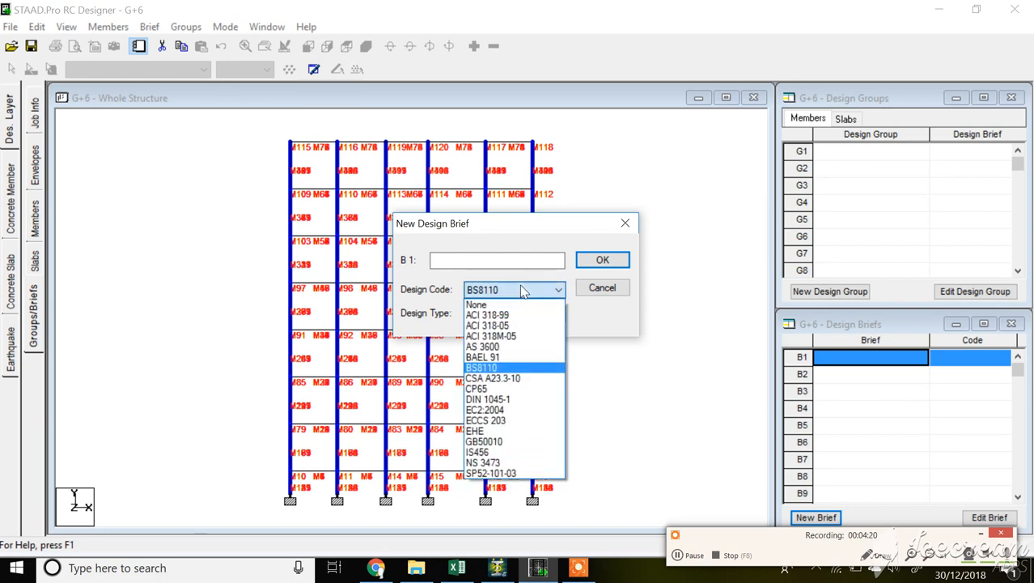
key("Down")
key("Down")
key("Down")
key("Down")
key("Down")
key("Down")
key("Down")
key("Down")
key("Down")
key("Down")
key("Down")
key("Down")
key("Down")
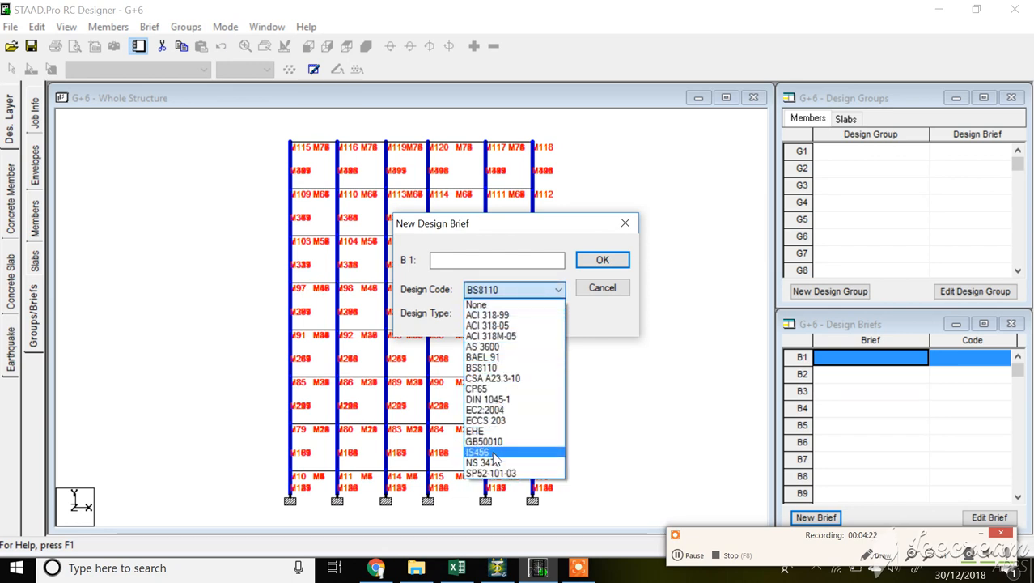
key("Return")
Name design brief B1 COLUMN BRIEF and create it with design code IS456 and design type Column
left_click(507, 317)
left_click(485, 260)
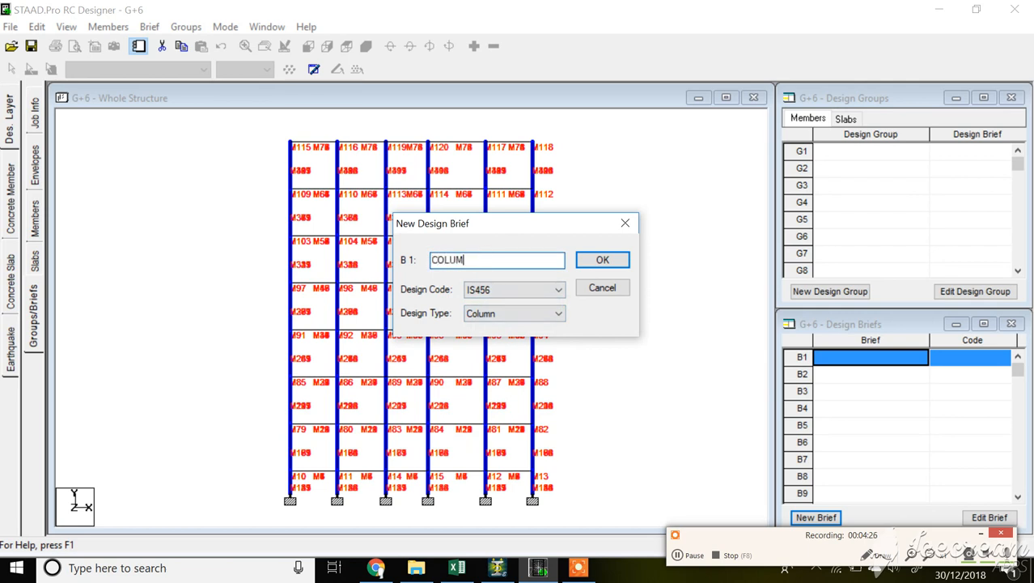
type("COLUMN BRIEF")
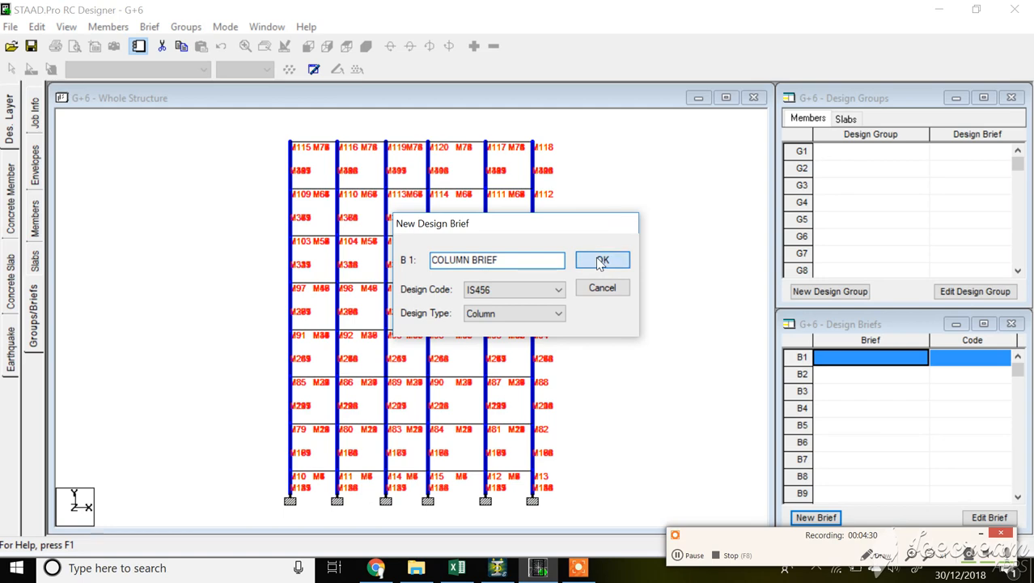
left_click(604, 260)
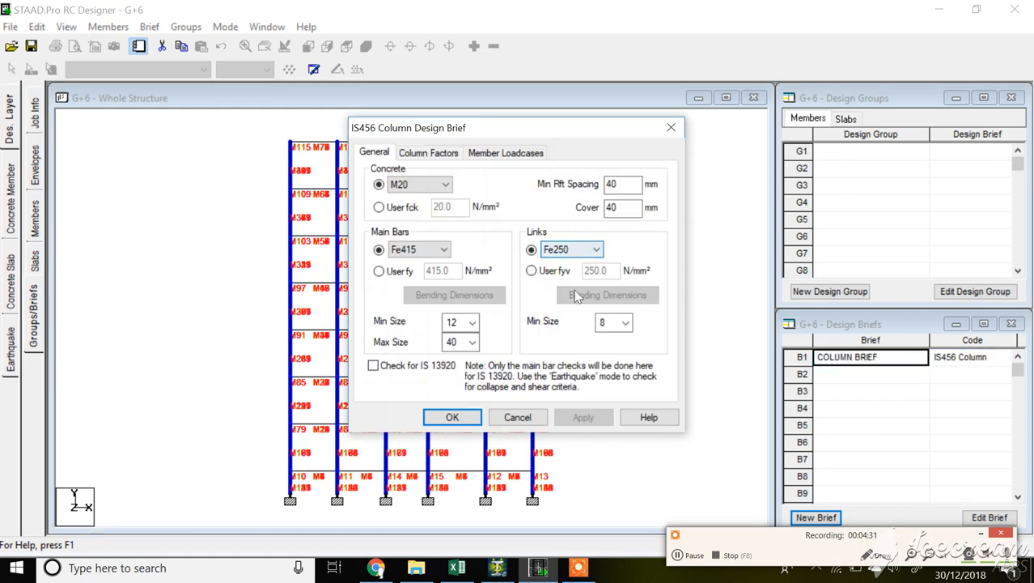
Set the column brief's concrete grade to M30 and its link steel to Fe415
left_click(418, 187)
left_click(403, 220)
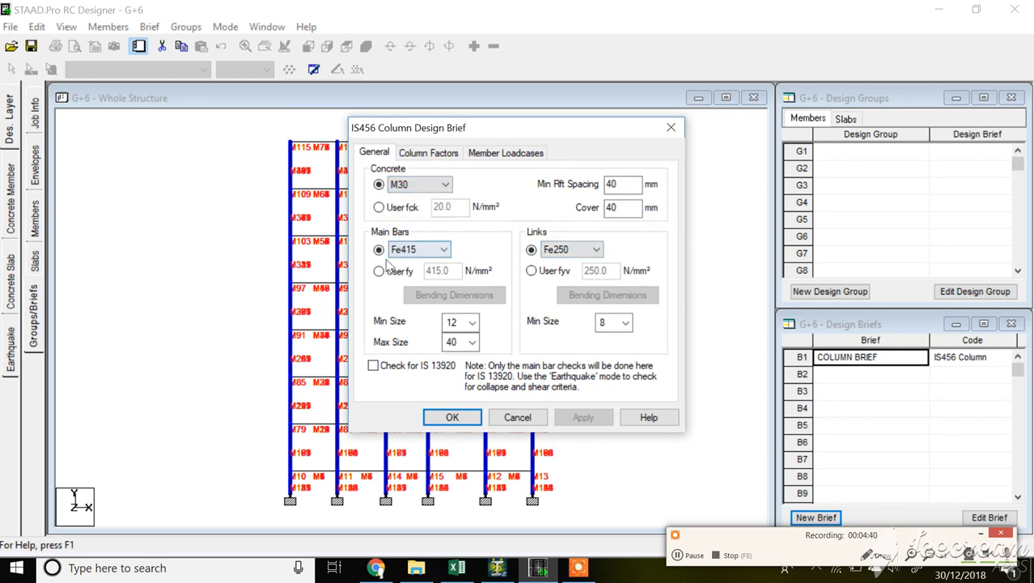
left_click(567, 250)
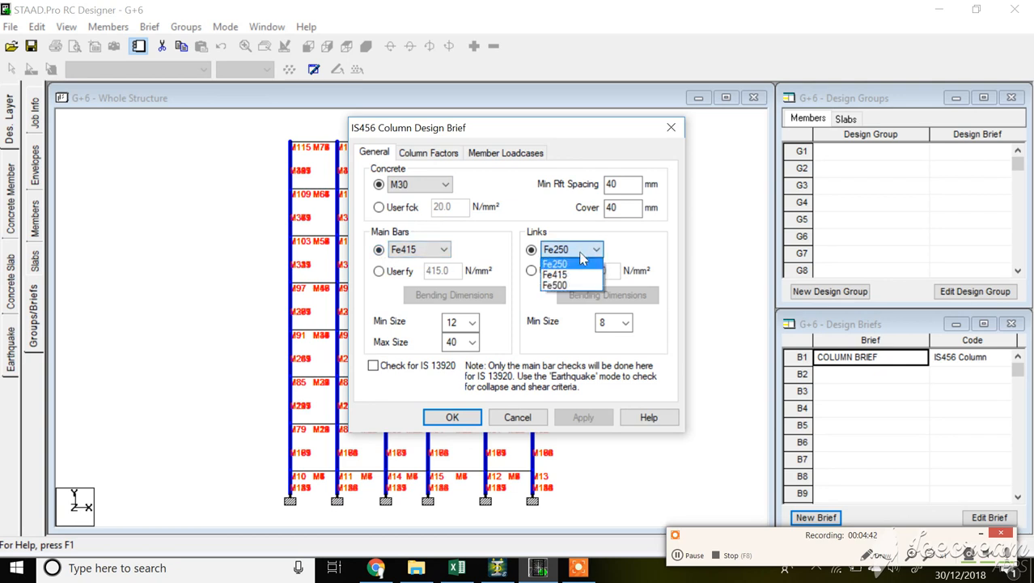
left_click(572, 275)
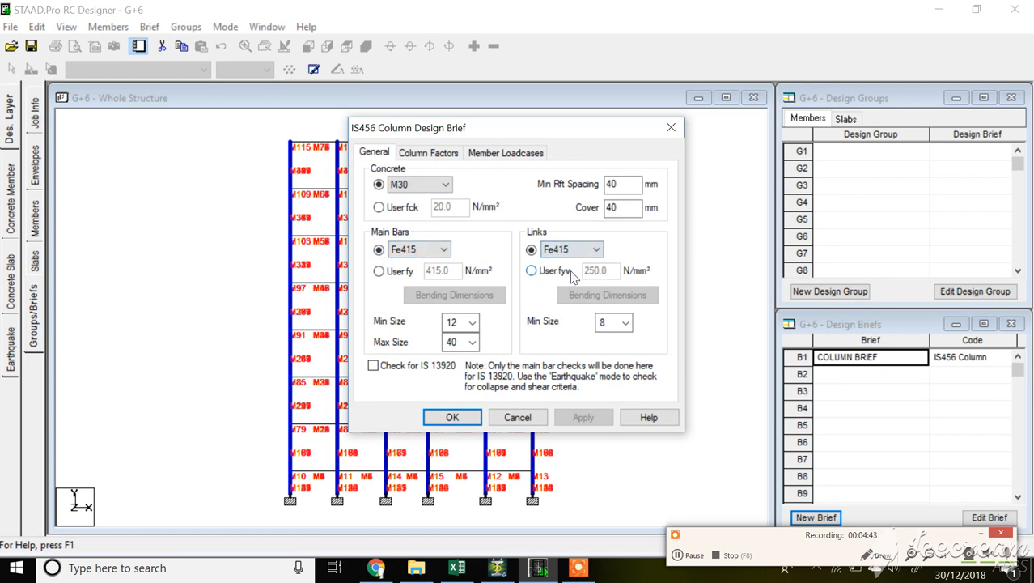
Assign load combinations C11 to C54 to the column brief and accept it, agreeing to include the combinations with dynamic loading
left_click(441, 153)
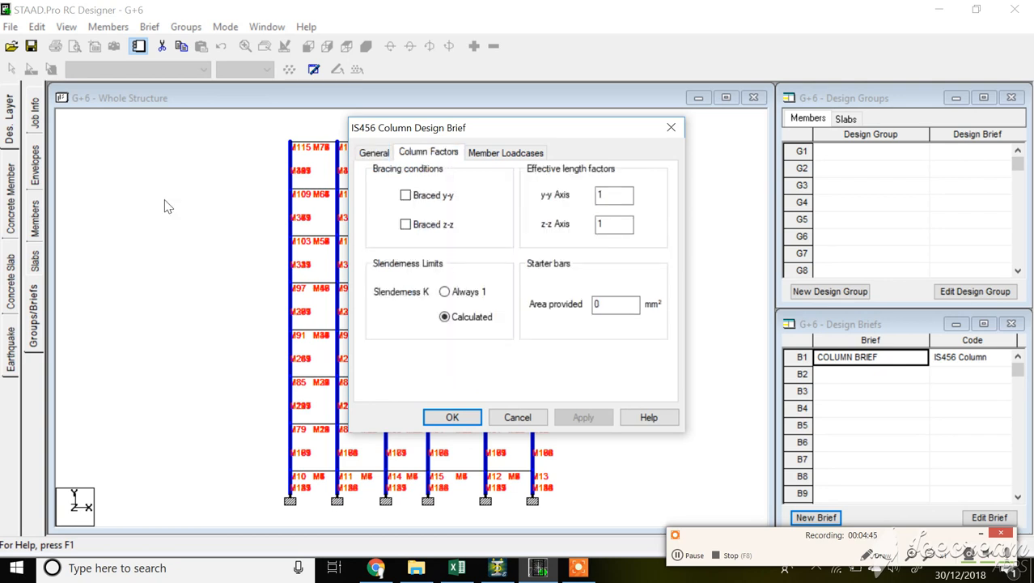
left_click(515, 153)
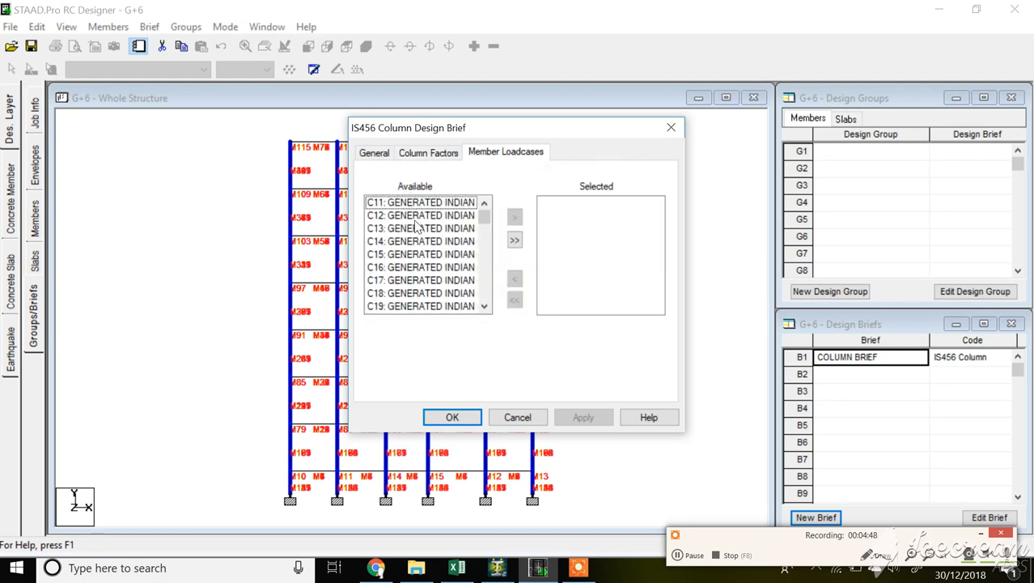
left_click_drag(415, 209, 437, 205)
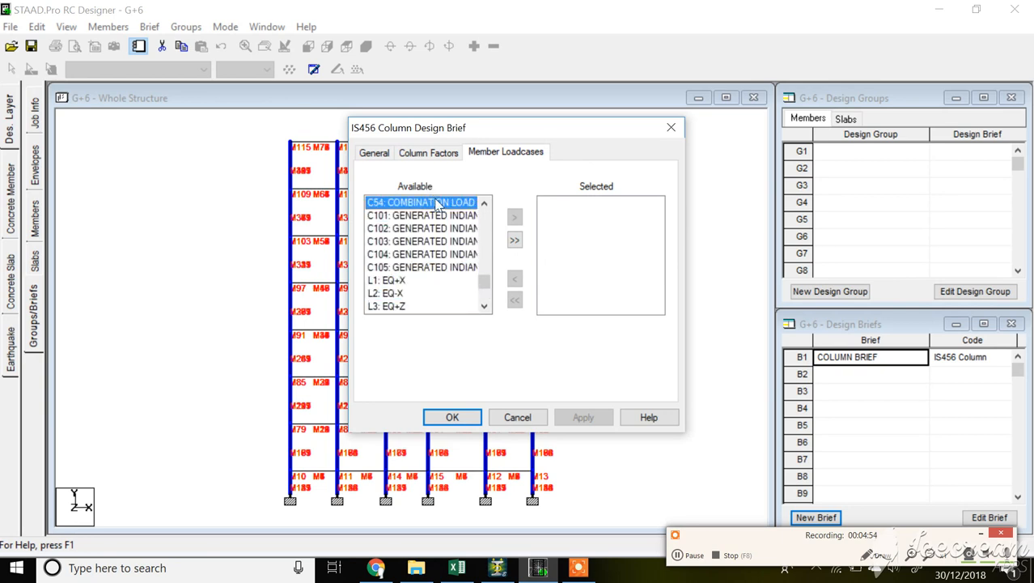
left_click(513, 217)
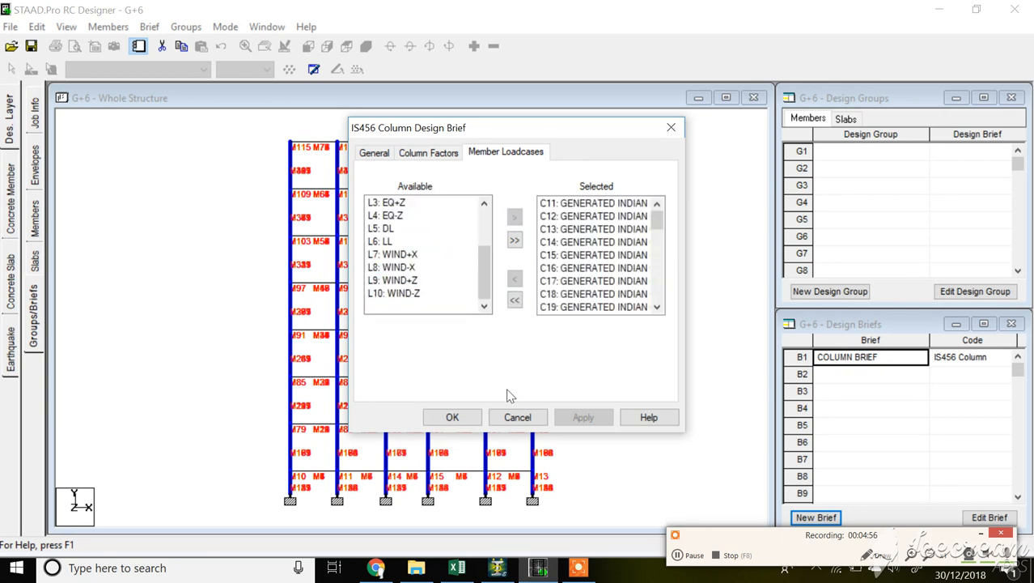
left_click(454, 416)
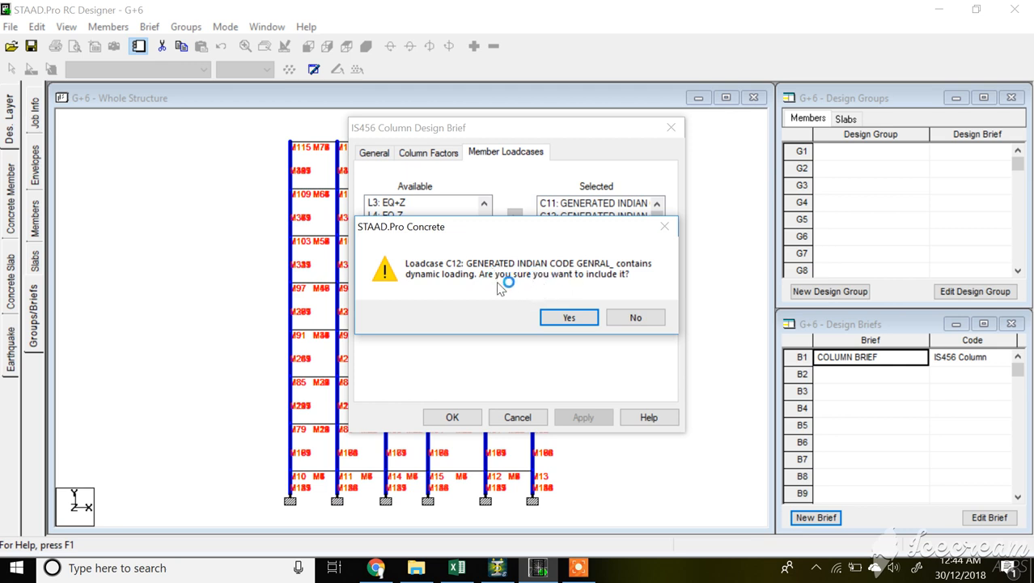
left_click(570, 319)
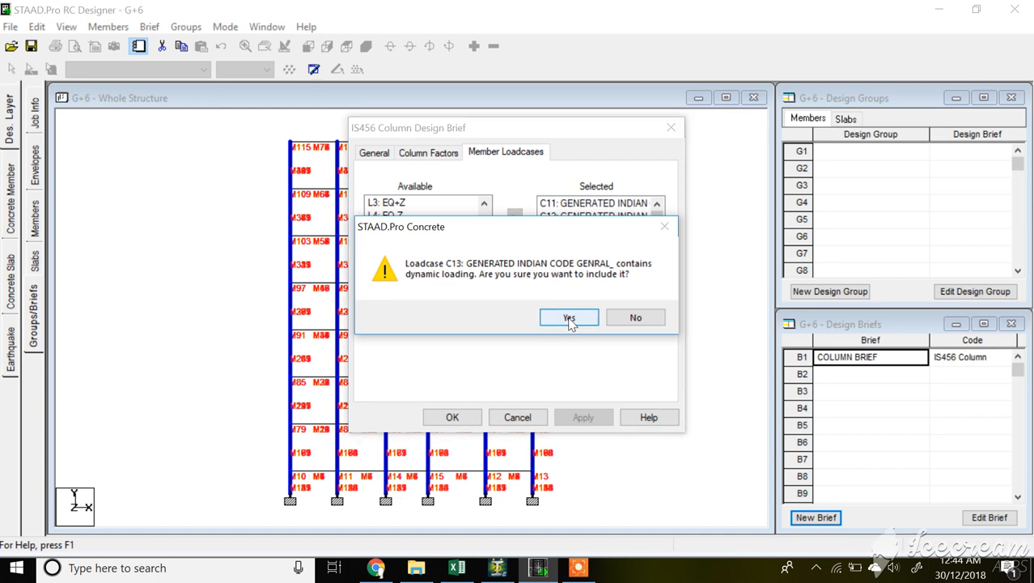
left_click(570, 319)
left_click(683, 555)
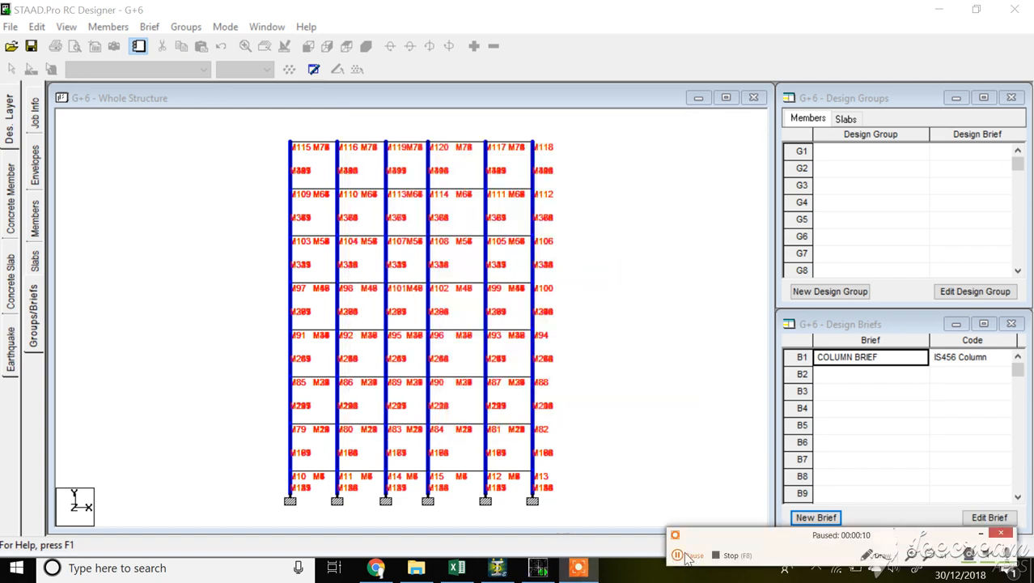
Pick the empty brief row B2 and select all beam members of the structure
left_click(794, 378)
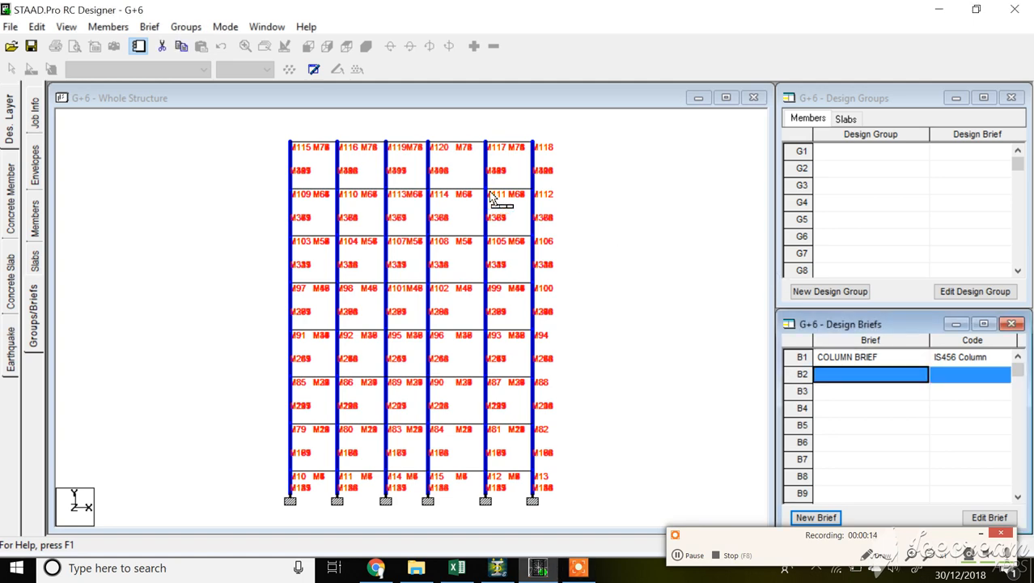
left_click_drag(509, 315, 498, 135)
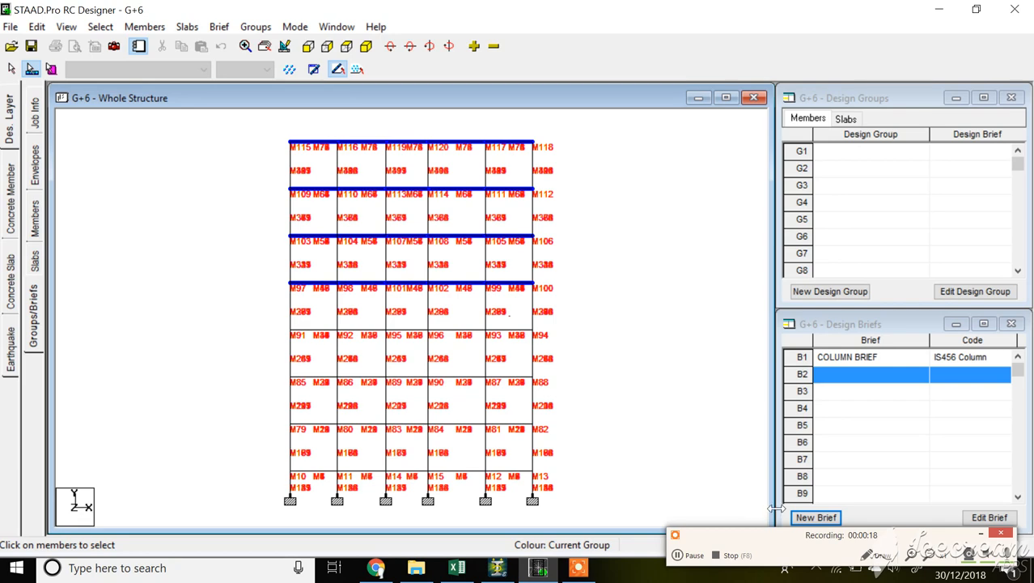
left_click(691, 555)
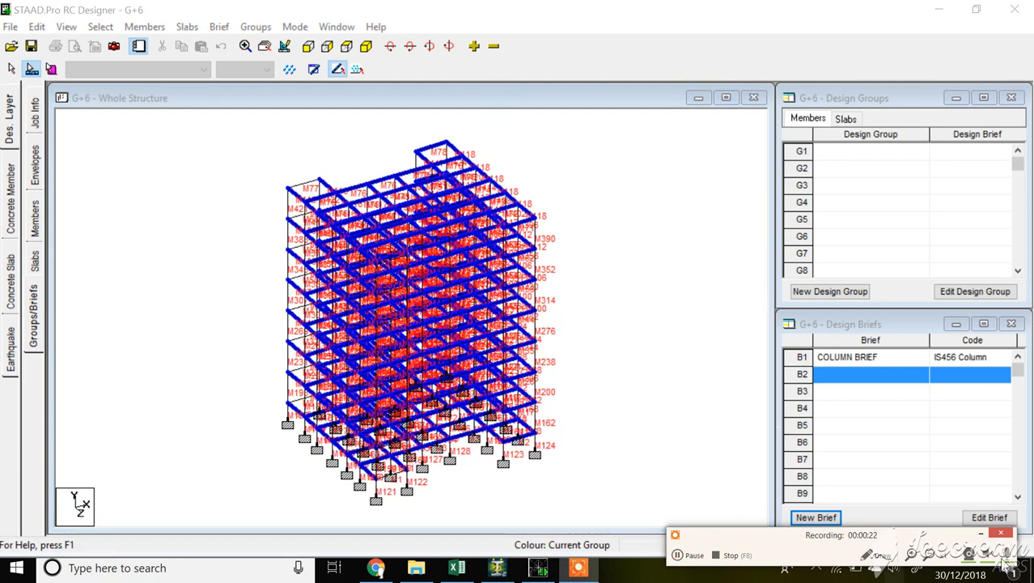
left_click(980, 534)
Create design brief B2 named BEAM BRIEF with design code IS456 and design type Beam
left_click(817, 518)
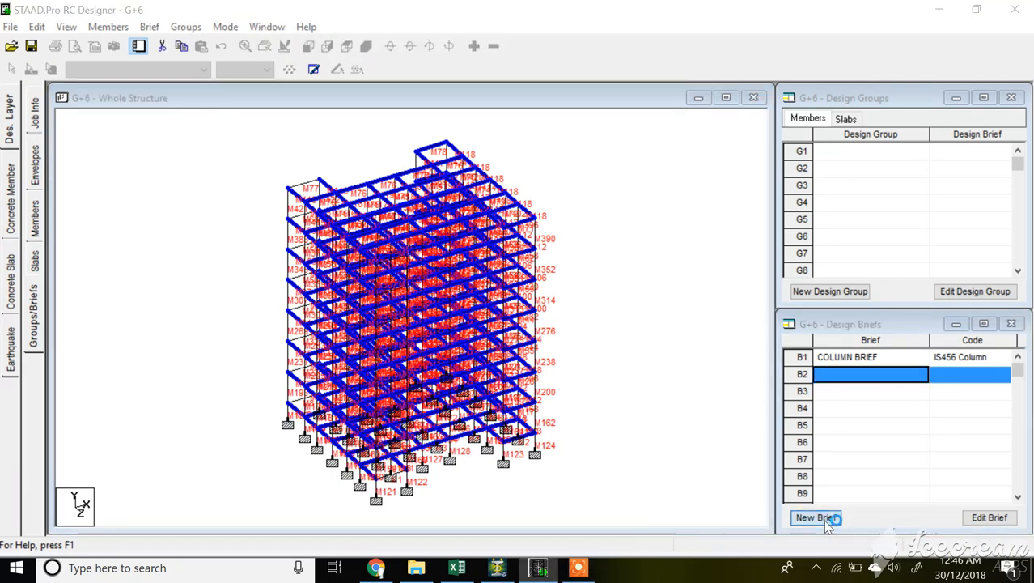
left_click(522, 314)
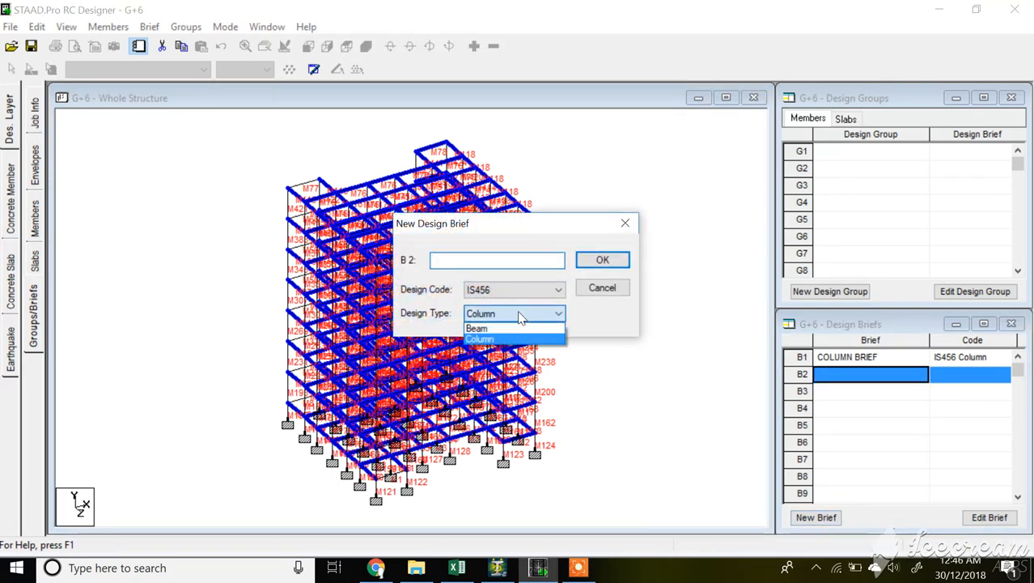
left_click(518, 330)
left_click(472, 259)
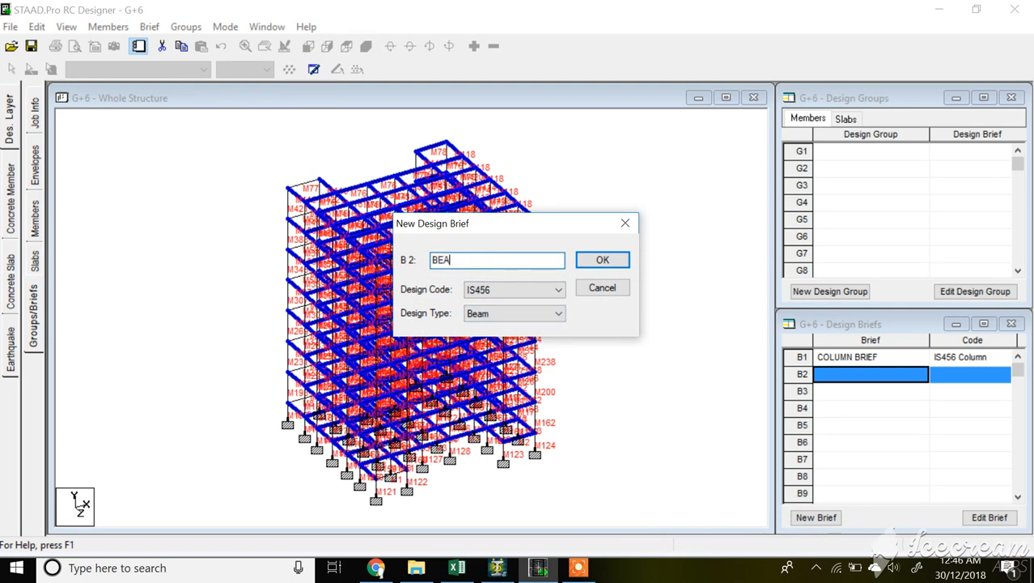
type("BEAM BRIEF")
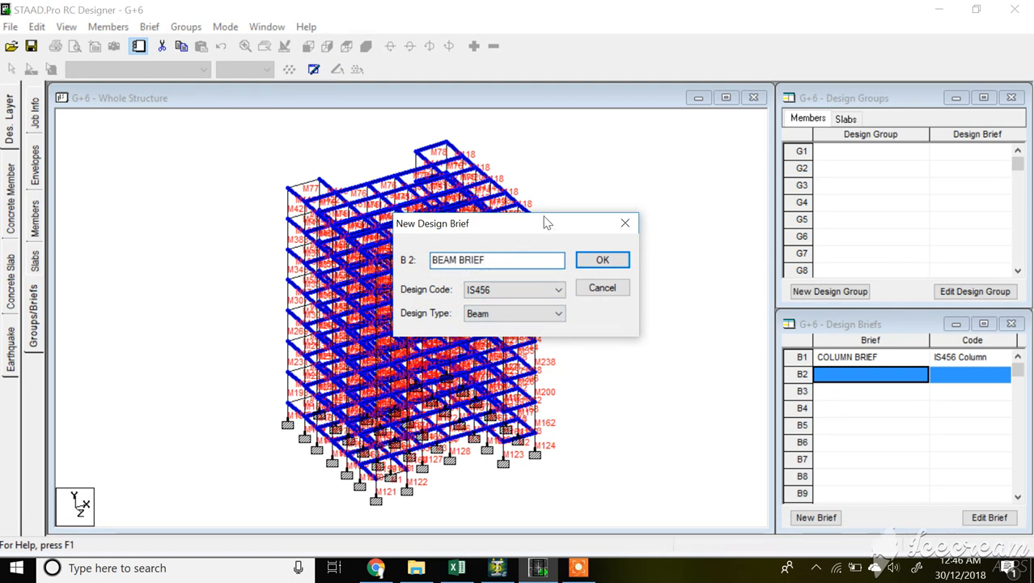
left_click(603, 260)
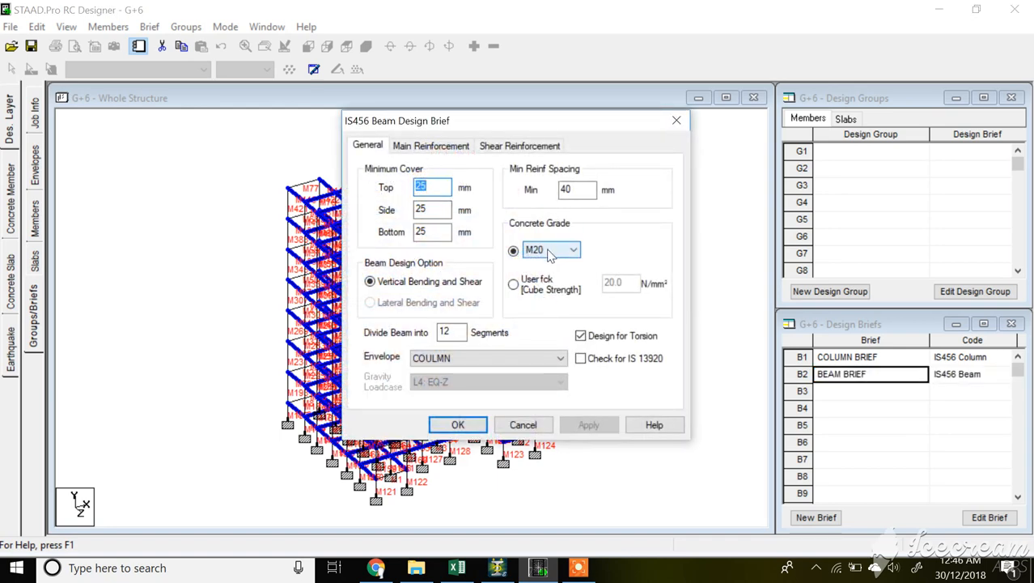
Set the beam brief's concrete grade to M25 and its shear bar type to Fe415, and accept the brief
left_click(550, 253)
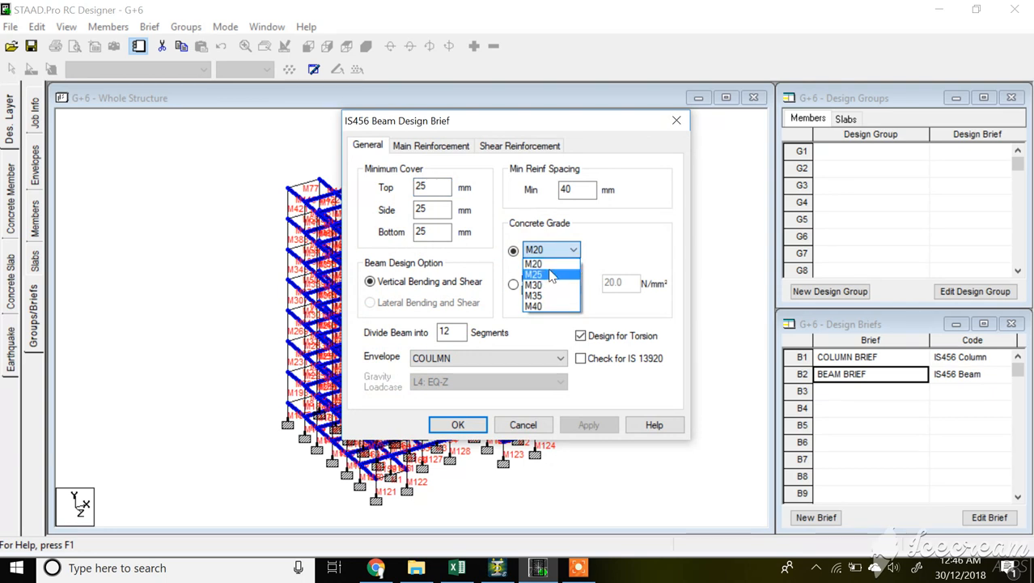
left_click(550, 270)
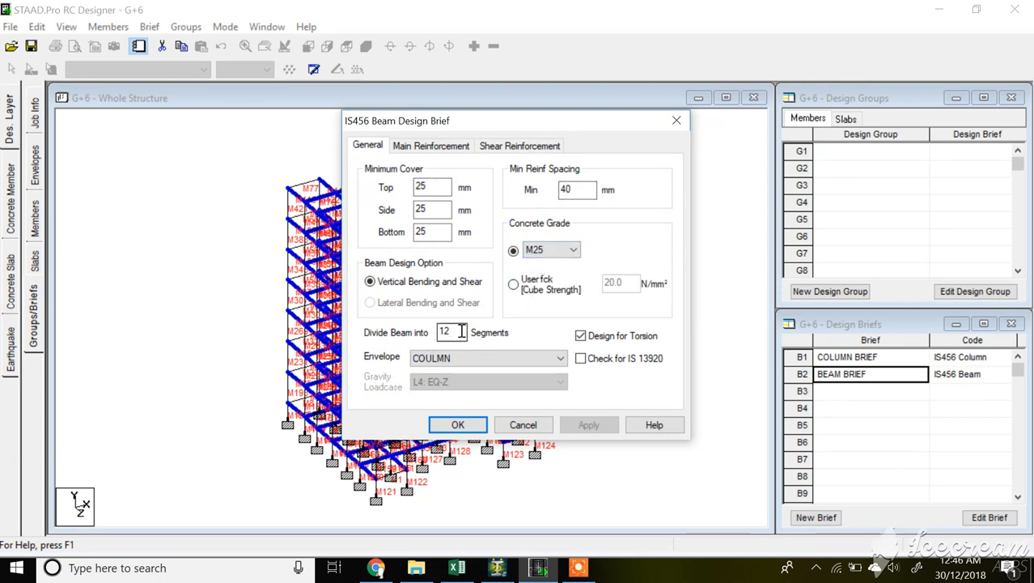
left_click(447, 152)
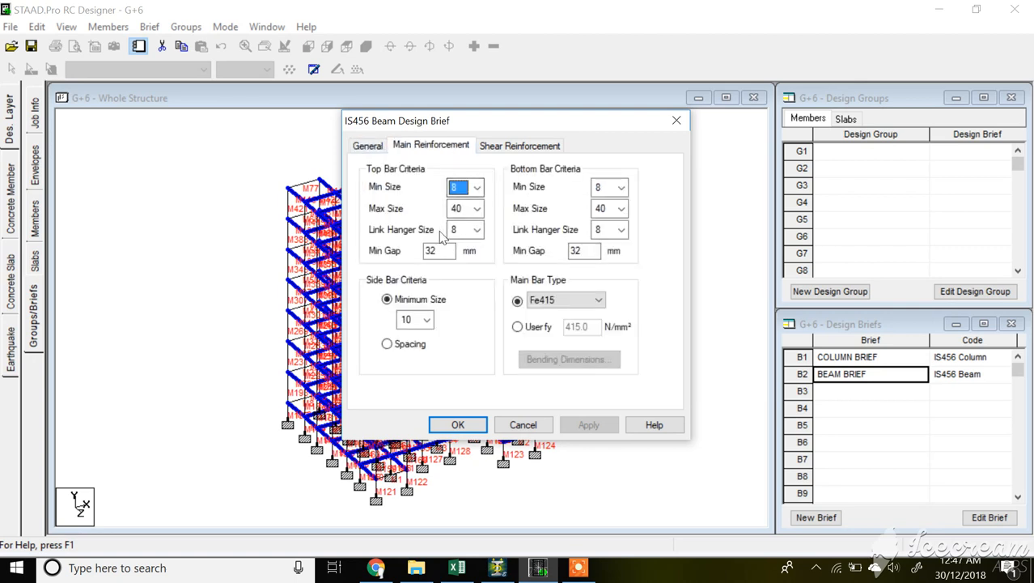
left_click(522, 145)
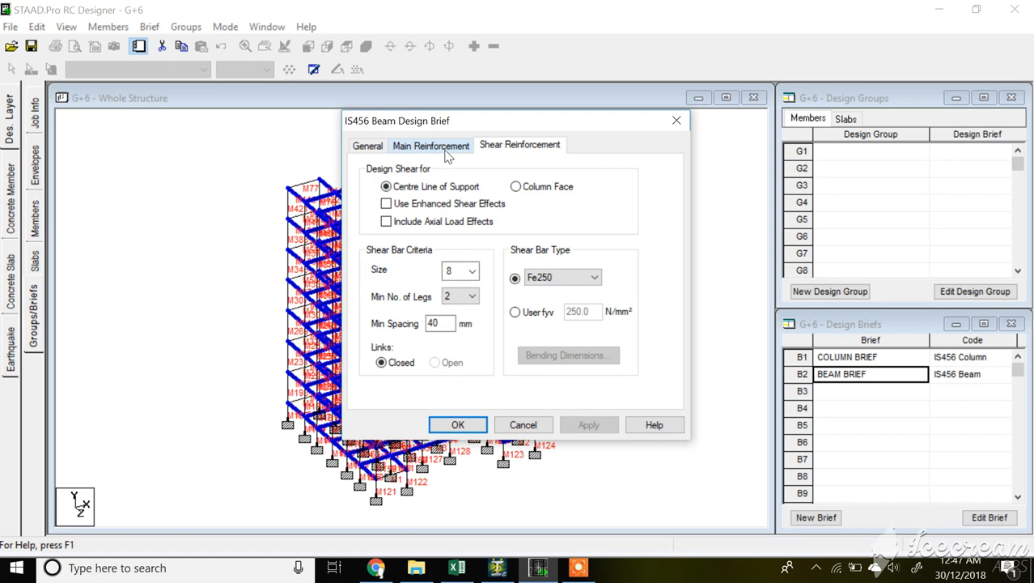
left_click(584, 278)
left_click(556, 298)
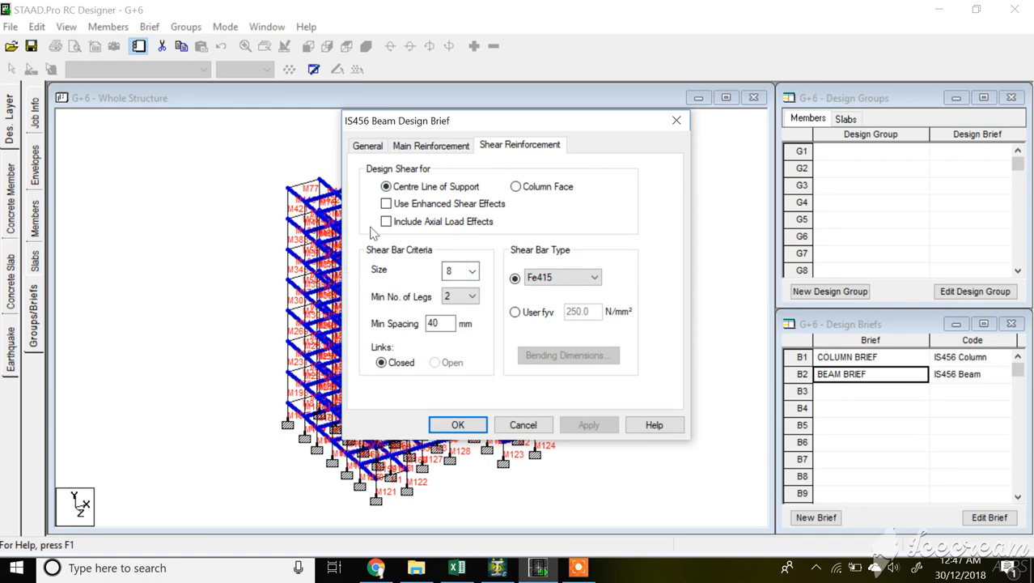
left_click(457, 424)
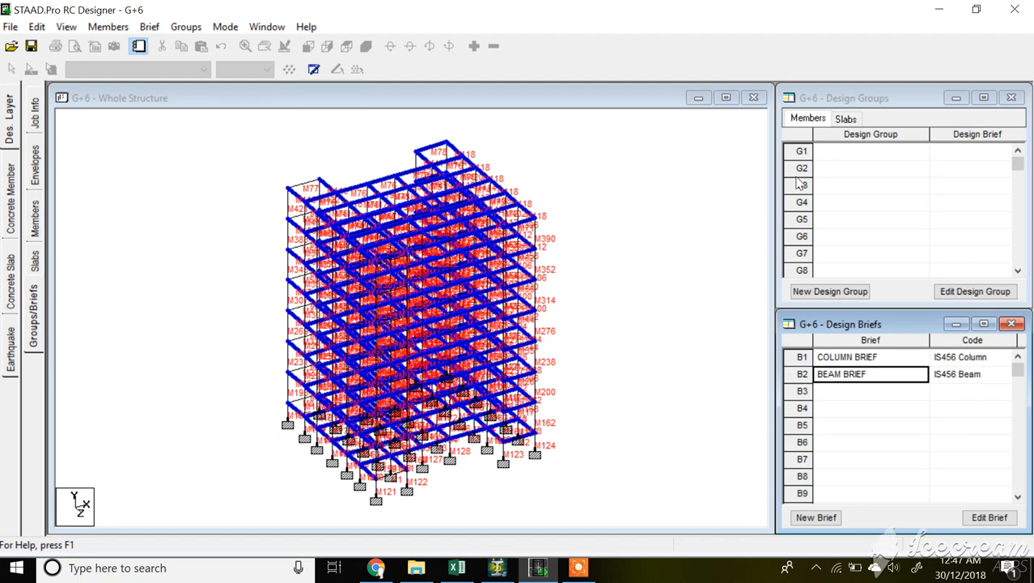
Clear the beam selection and select all column members of the structure for the empty group row G1
left_click(288, 157)
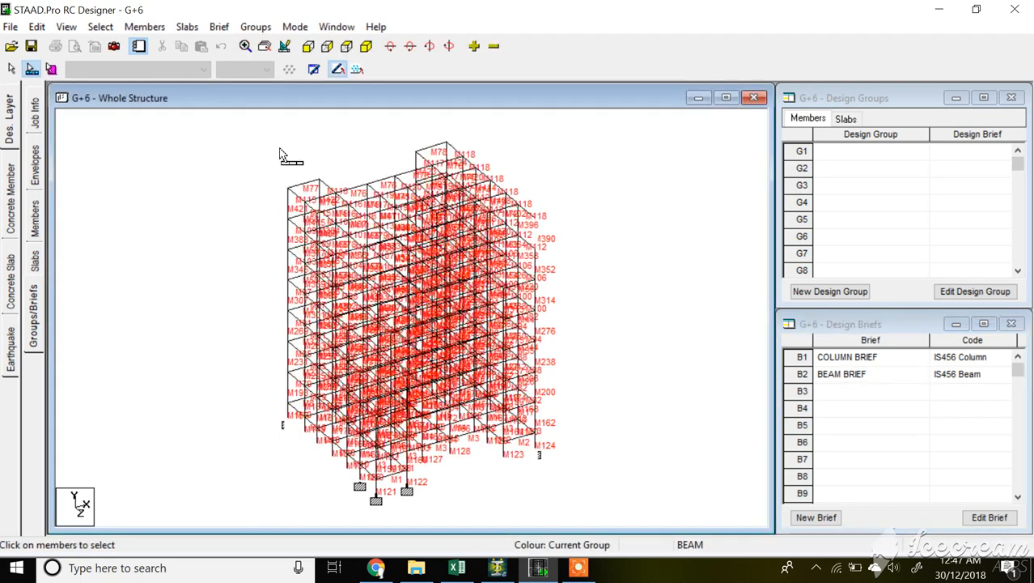
left_click(309, 46)
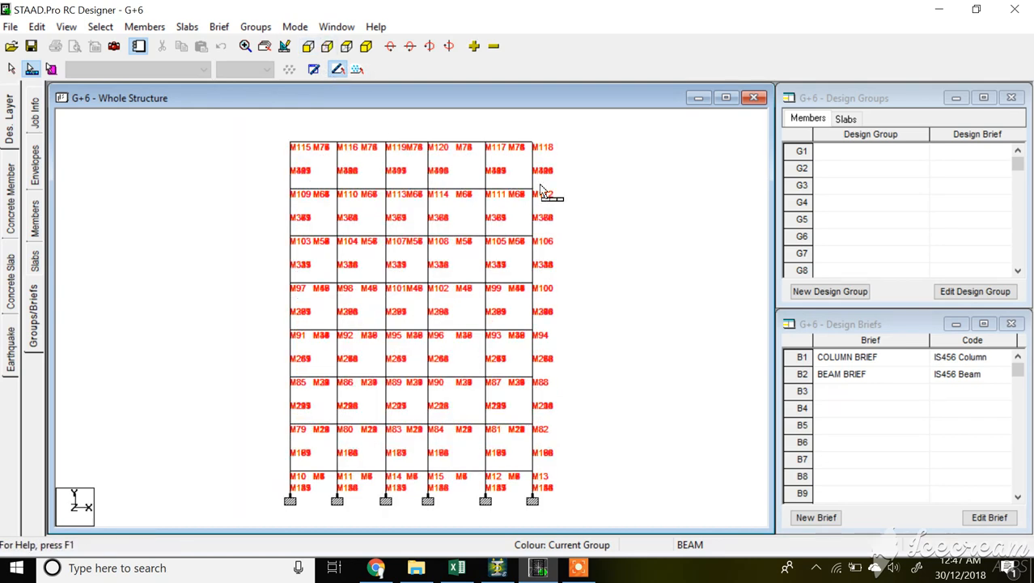
left_click_drag(555, 175, 272, 165)
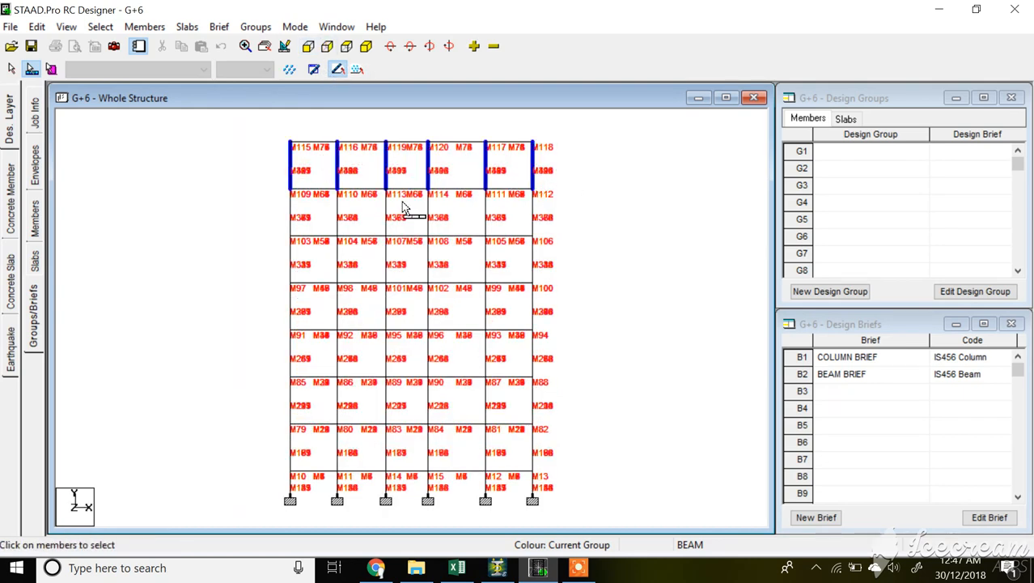
left_click(578, 568)
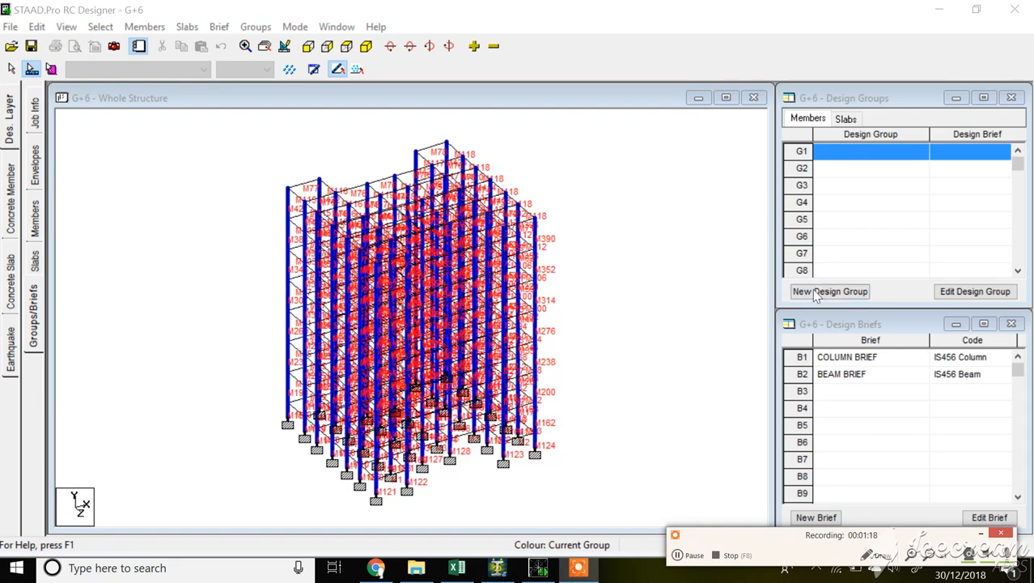
Create design group G1 named COLUMNS from the selected members and assign it the COLUMN BRIEF
left_click(819, 293)
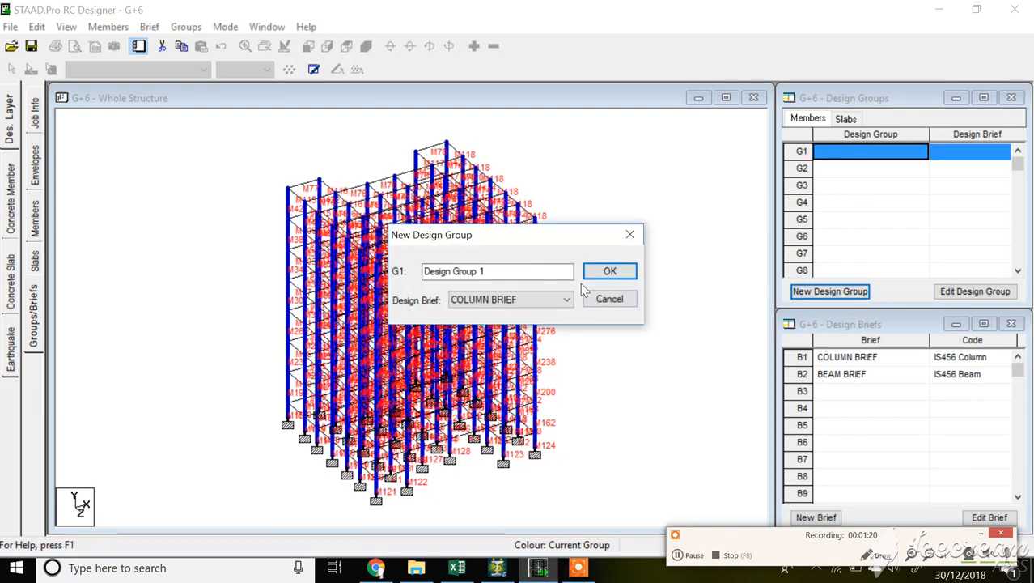
left_click_drag(505, 272, 420, 272)
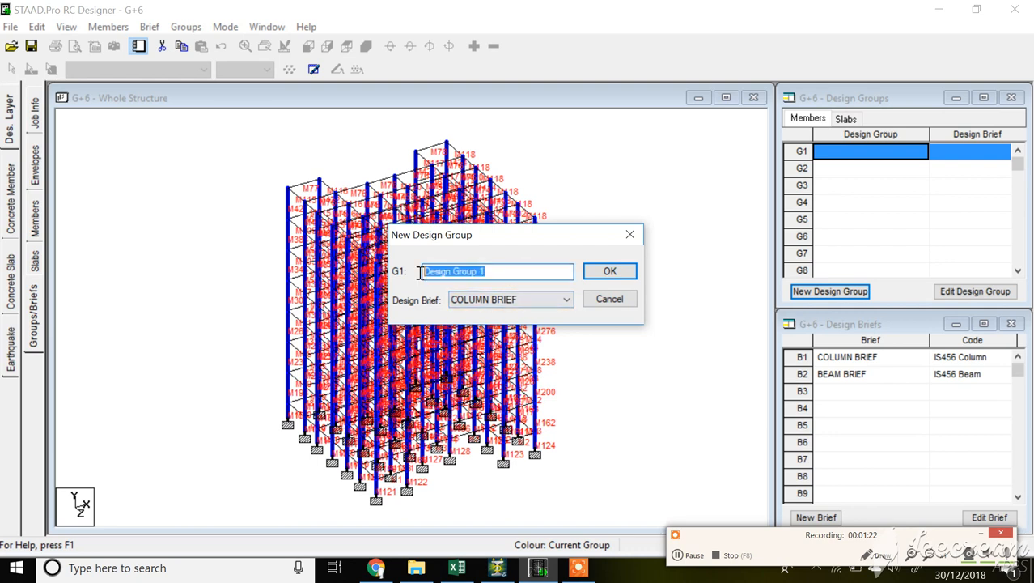
type("CO")
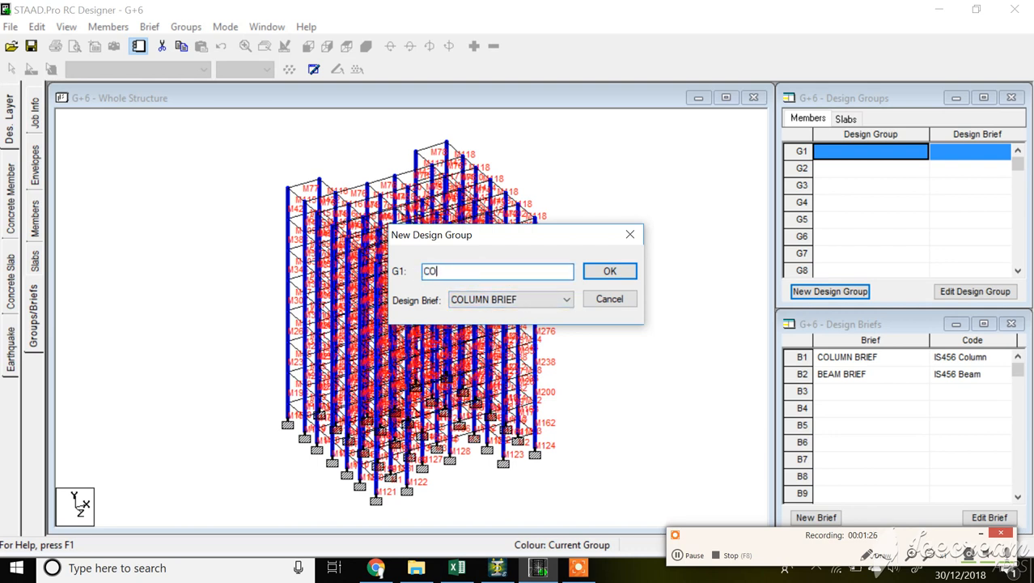
type("LUMN")
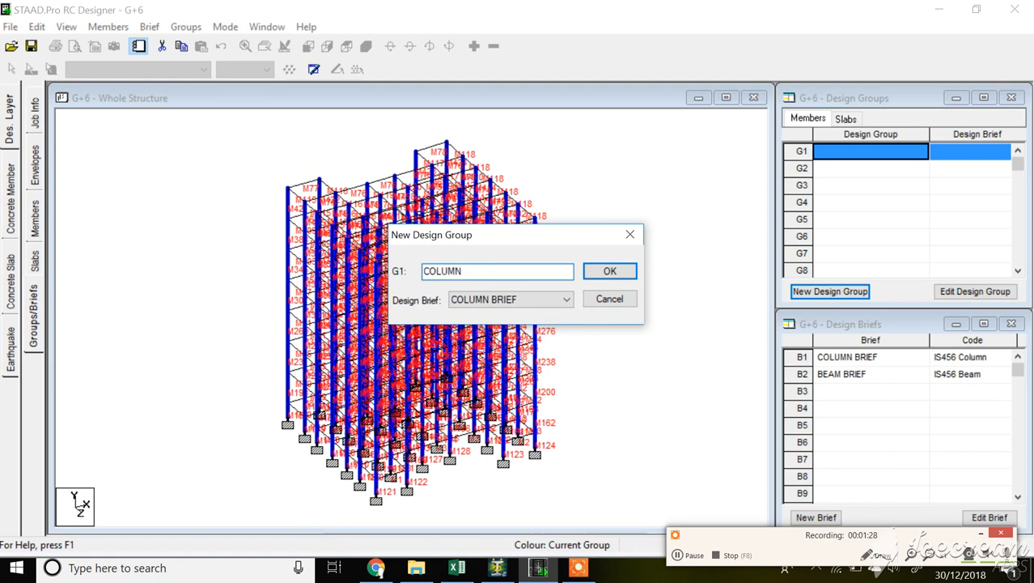
type("S")
left_click(478, 301)
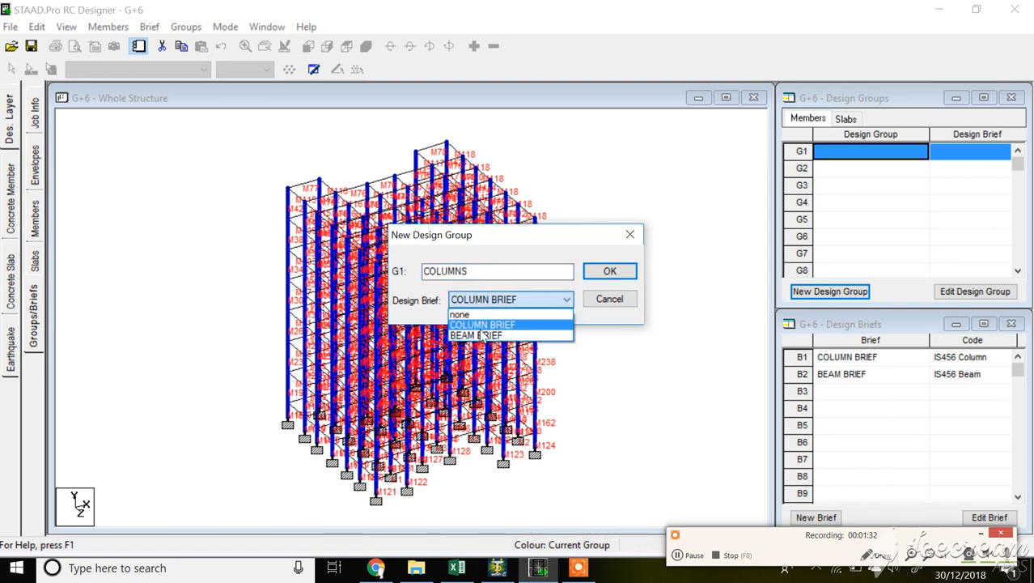
left_click(482, 325)
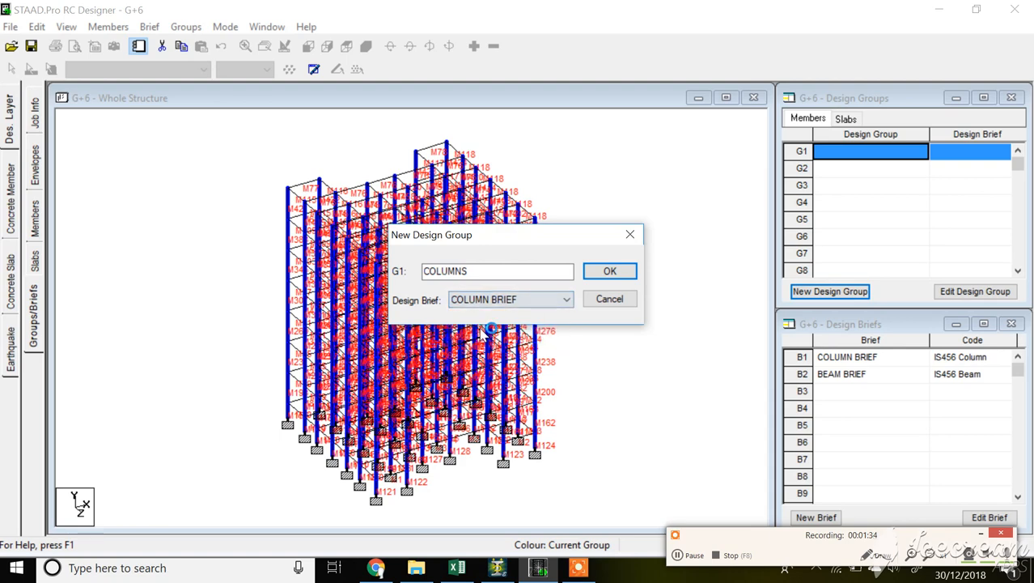
left_click(613, 276)
Pick the empty group row G2 and select all beam members of the structure
left_click(803, 169)
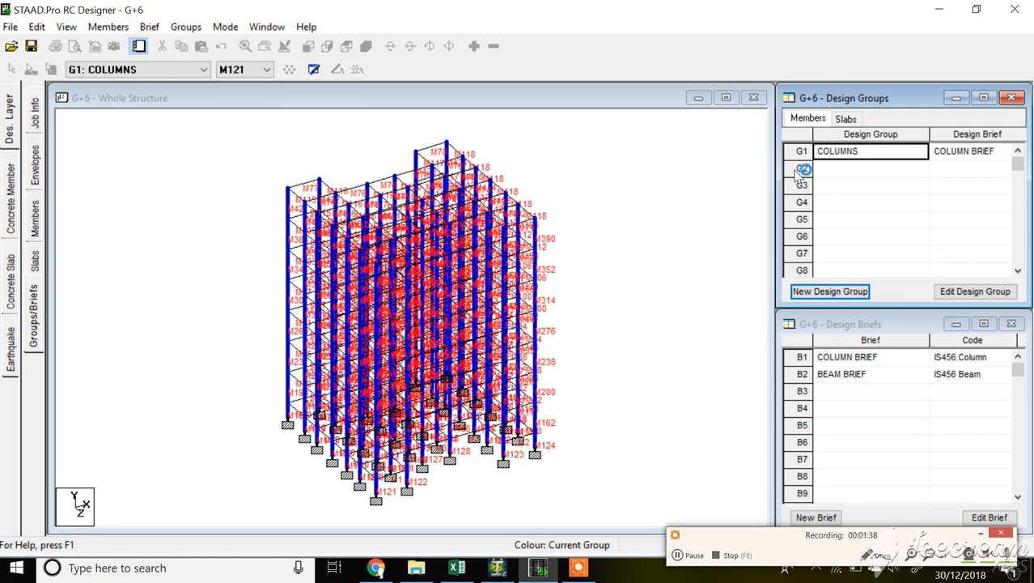
left_click(698, 195)
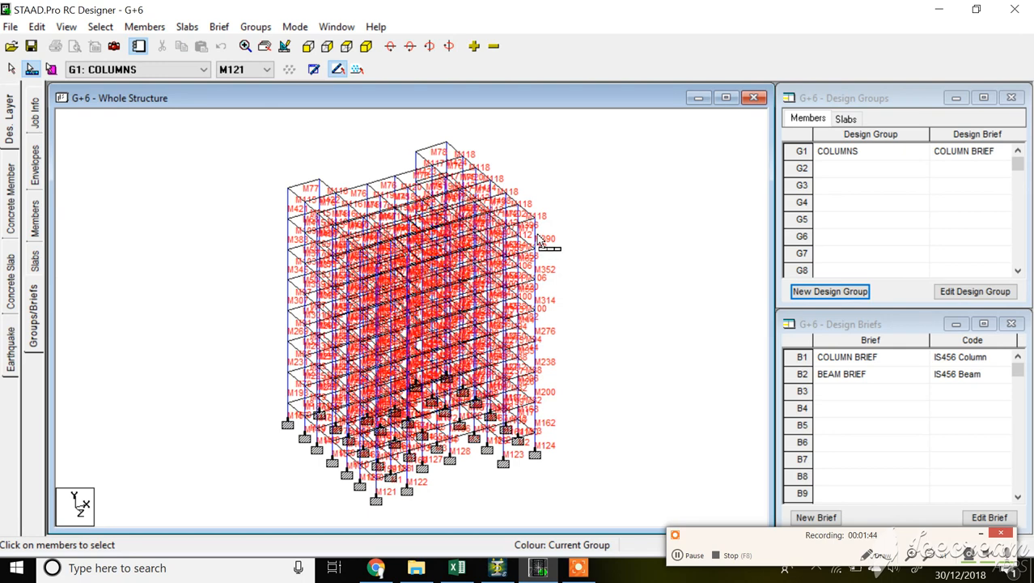
scroll(536, 238, "up", 2)
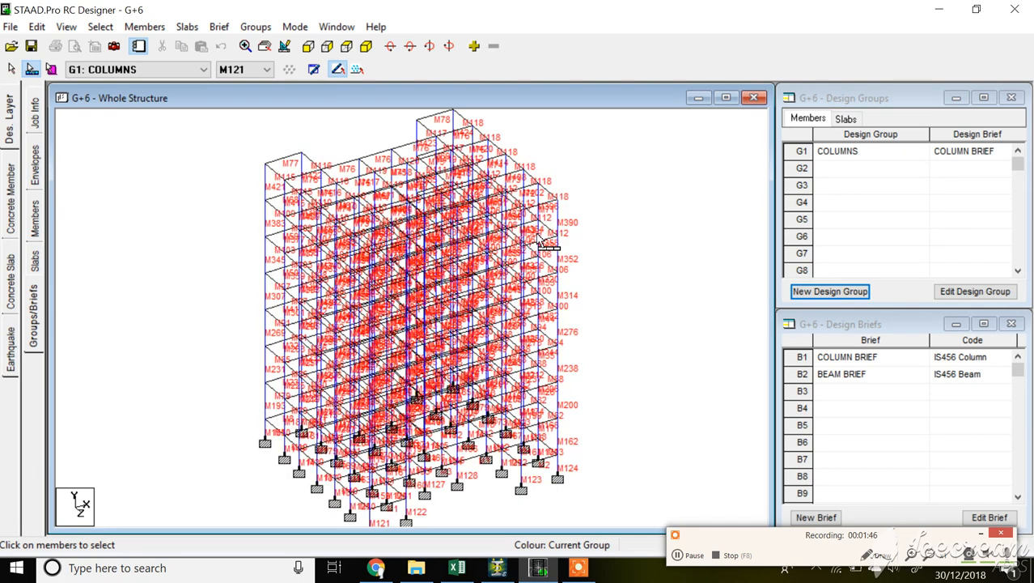
scroll(635, 209, "down", 3)
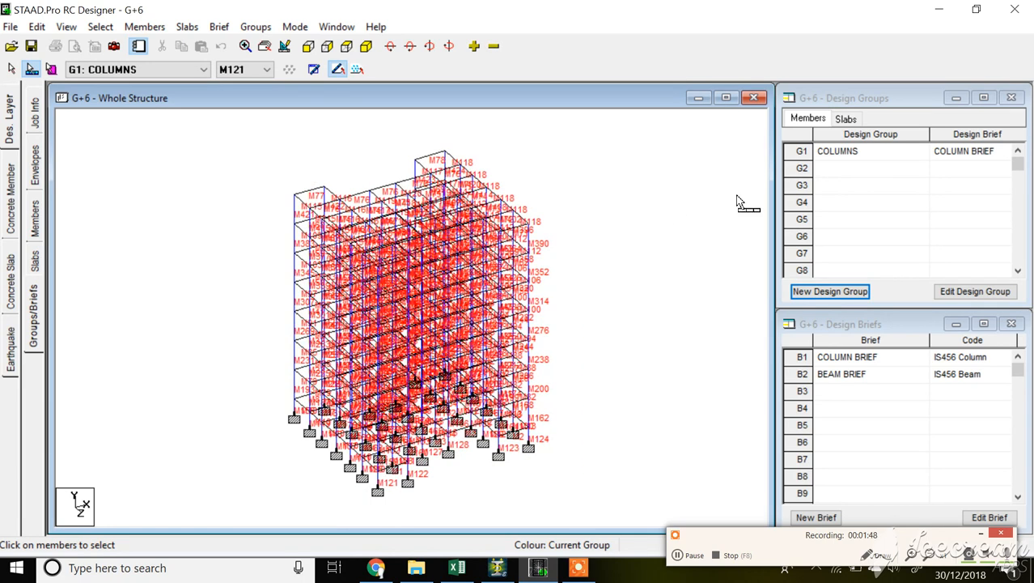
left_click(831, 170)
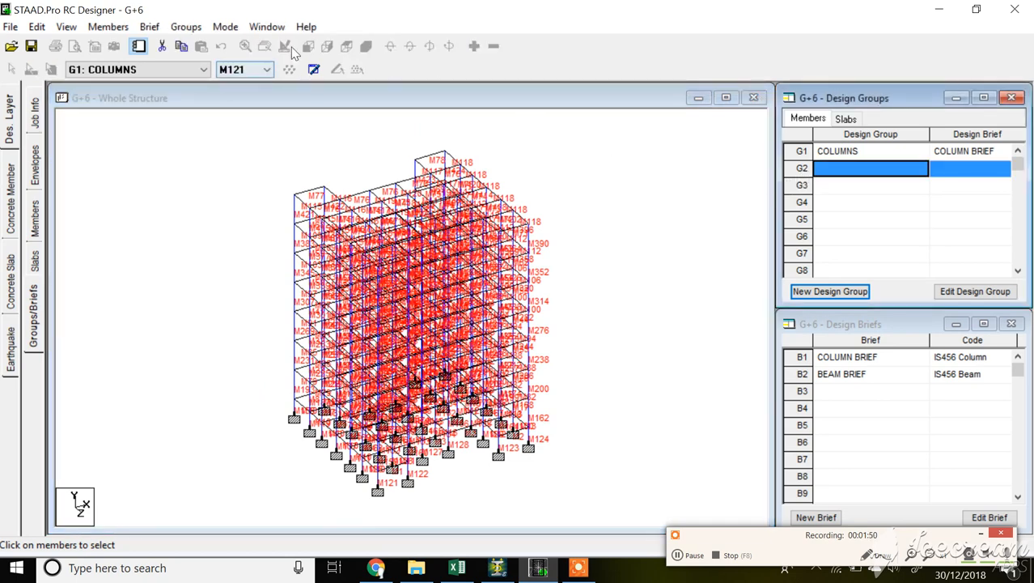
left_click(333, 142)
left_click(316, 52)
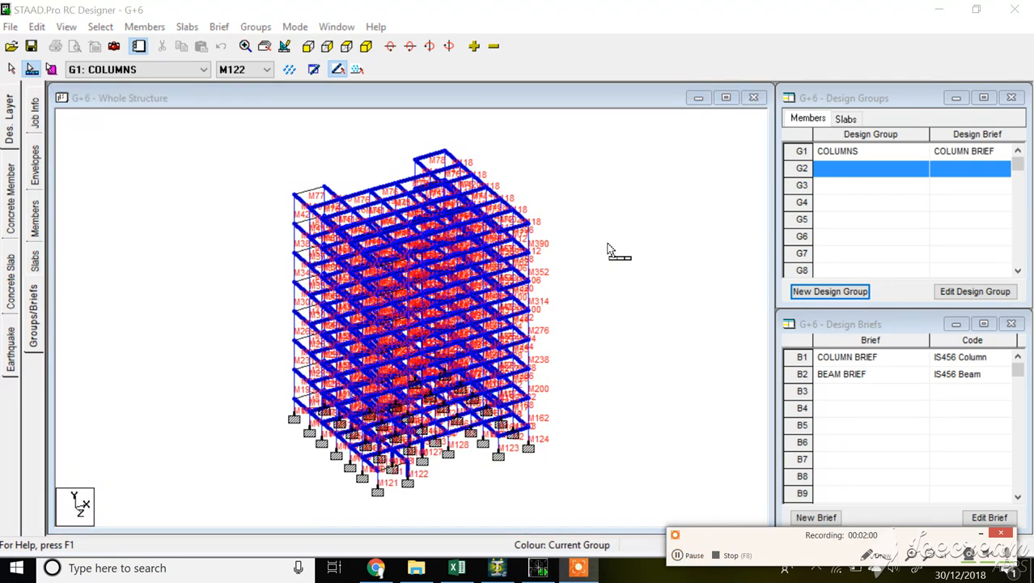
Create design group G2 named BEAMS from the selected members and assign it the BEAM BRIEF
left_click(821, 292)
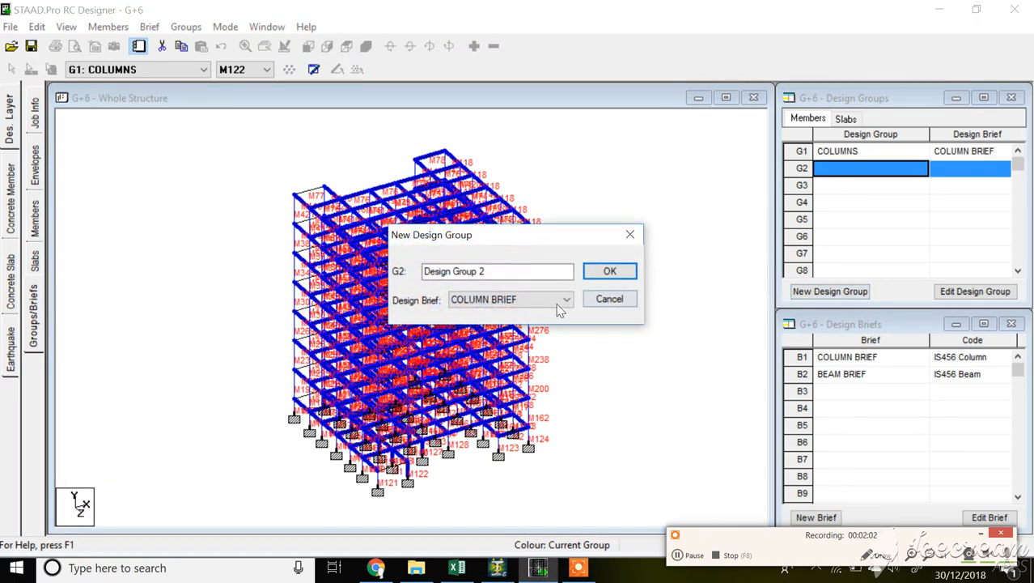
left_click_drag(488, 271, 378, 265)
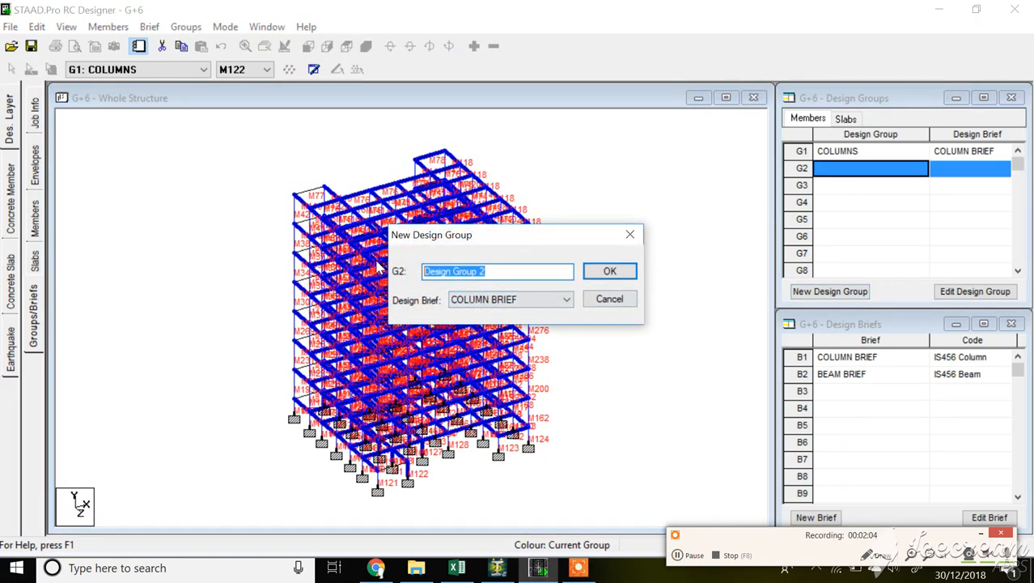
type("BEAMS")
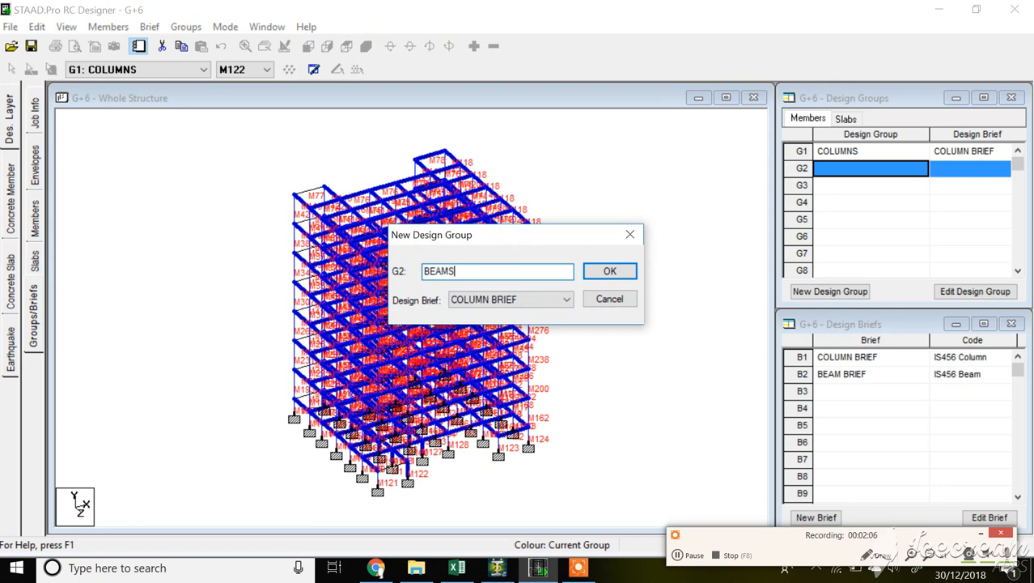
left_click(498, 311)
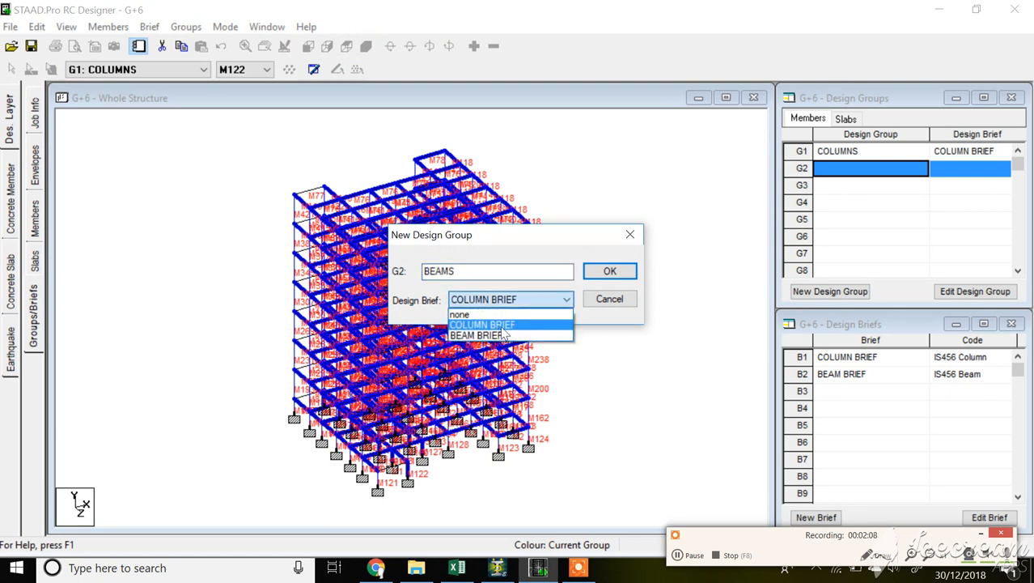
left_click(502, 335)
left_click(610, 277)
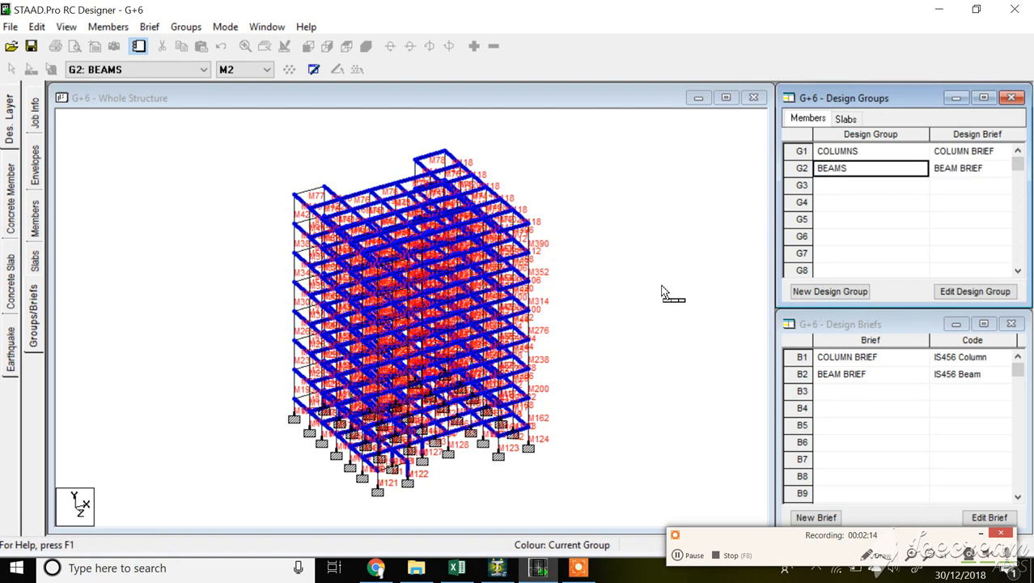
Run the concrete member design for group G1: COLUMNS and review the design summary of its members
left_click(13, 221)
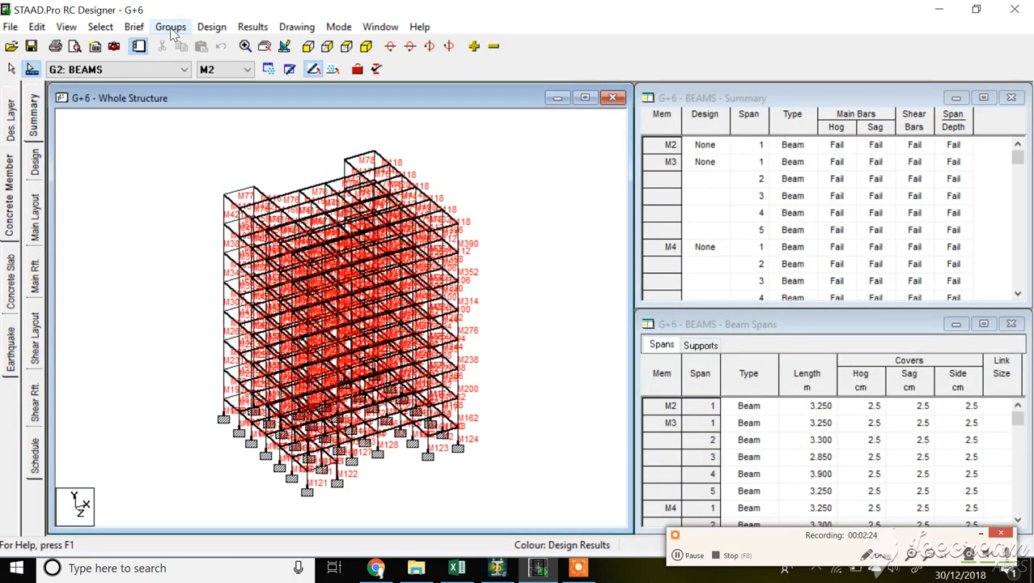
left_click(150, 71)
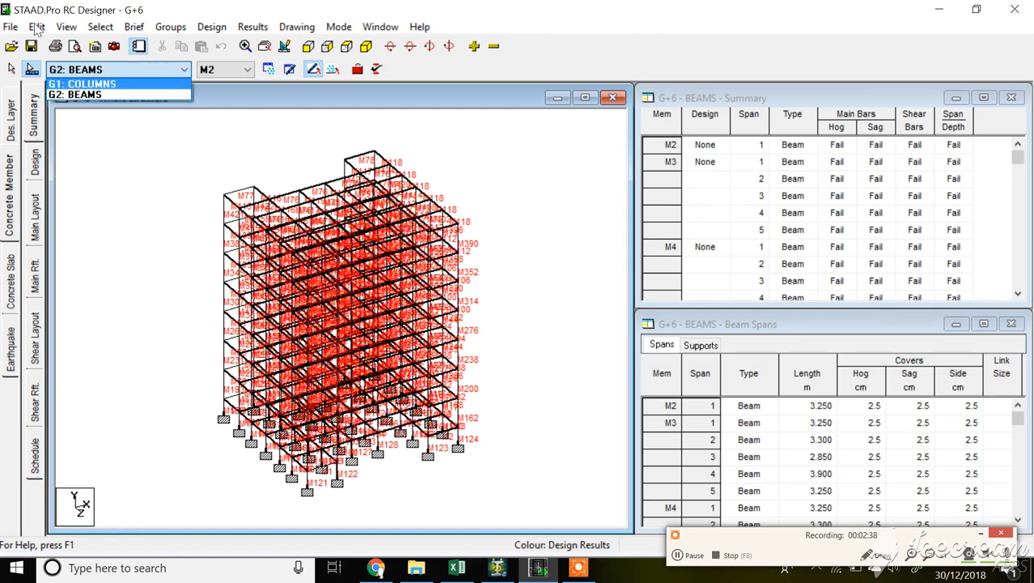
left_click(117, 84)
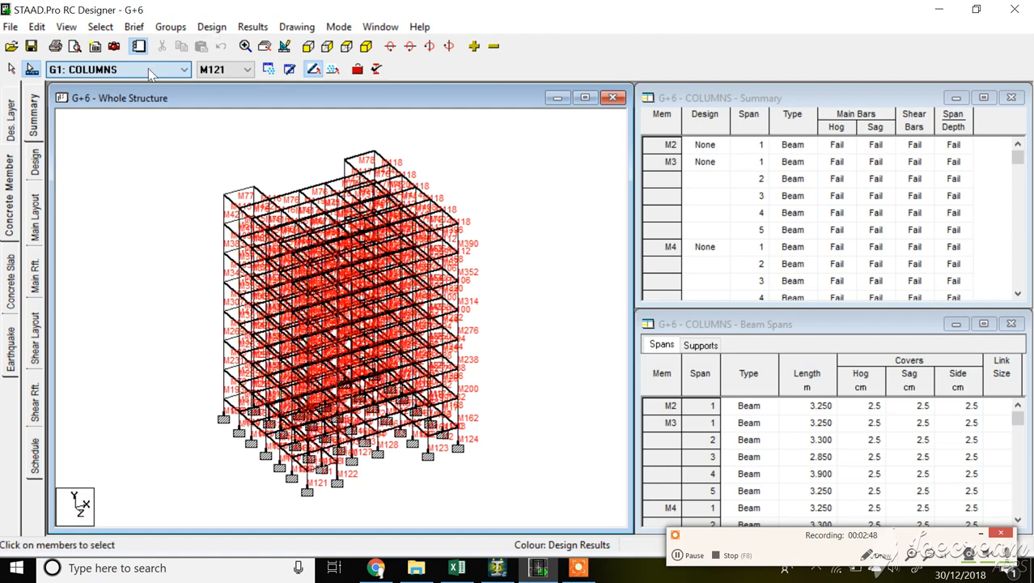
left_click(212, 27)
left_click(226, 63)
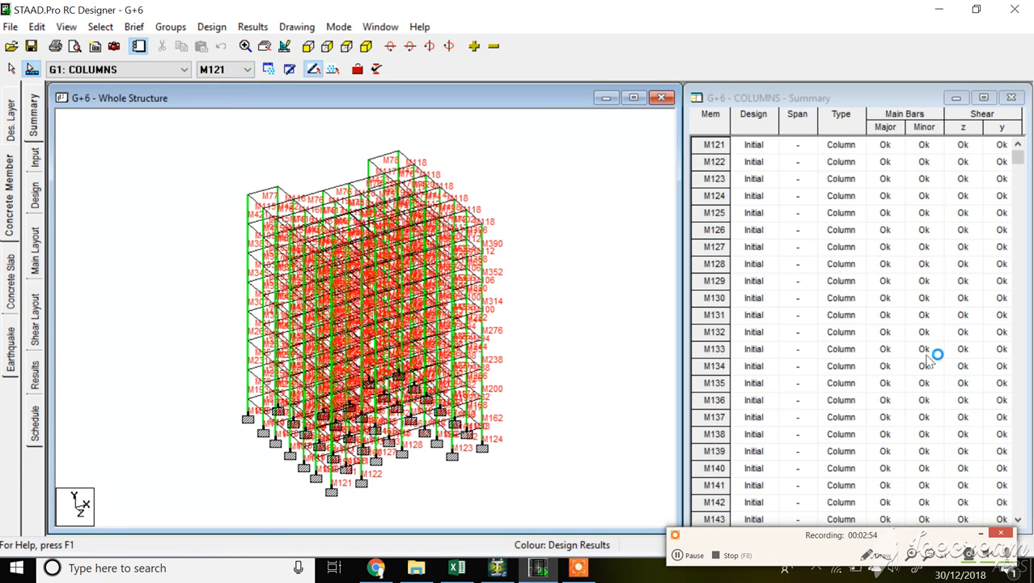
left_click(1025, 160)
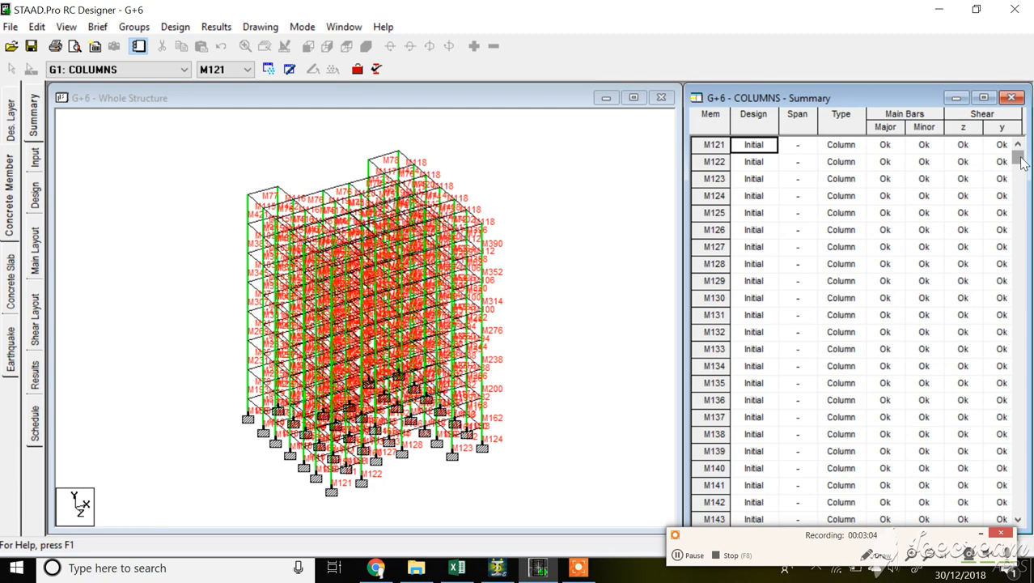
left_click_drag(1019, 519, 1019, 519)
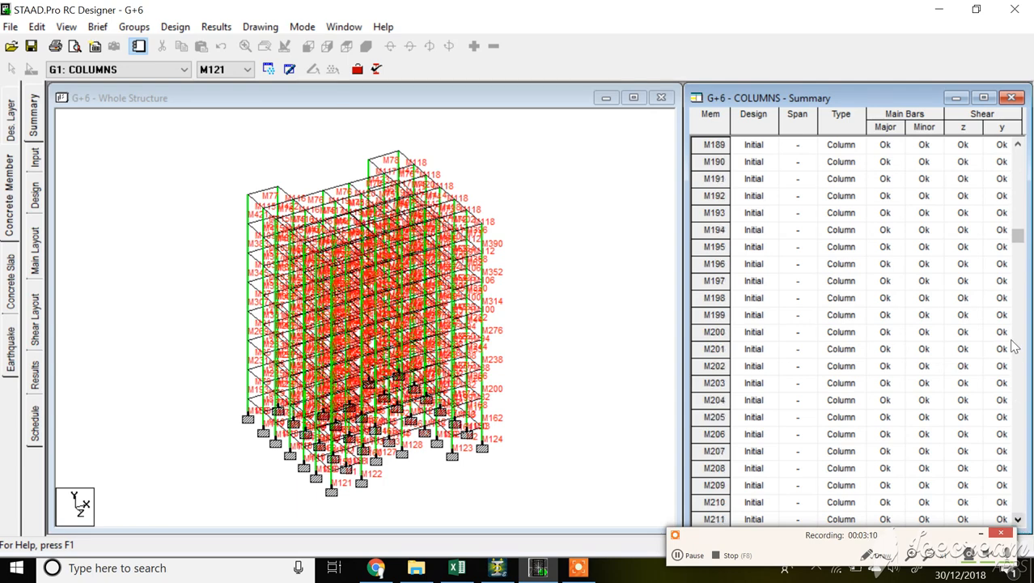
left_click_drag(1018, 246, 1018, 159)
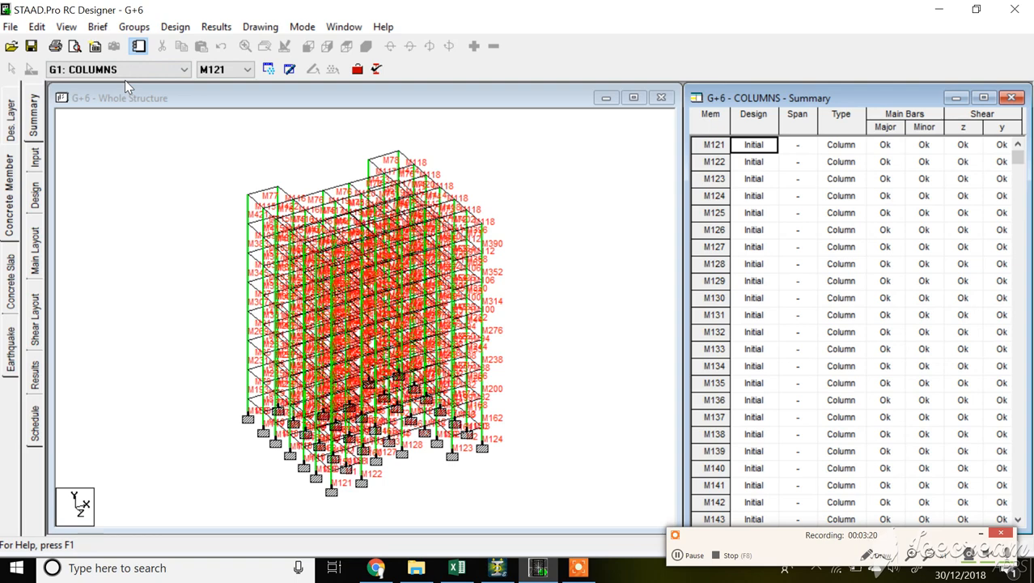
Open the IS456 report setup for group G1: COLUMNS and add Design Detail to the selected report items
left_click(99, 47)
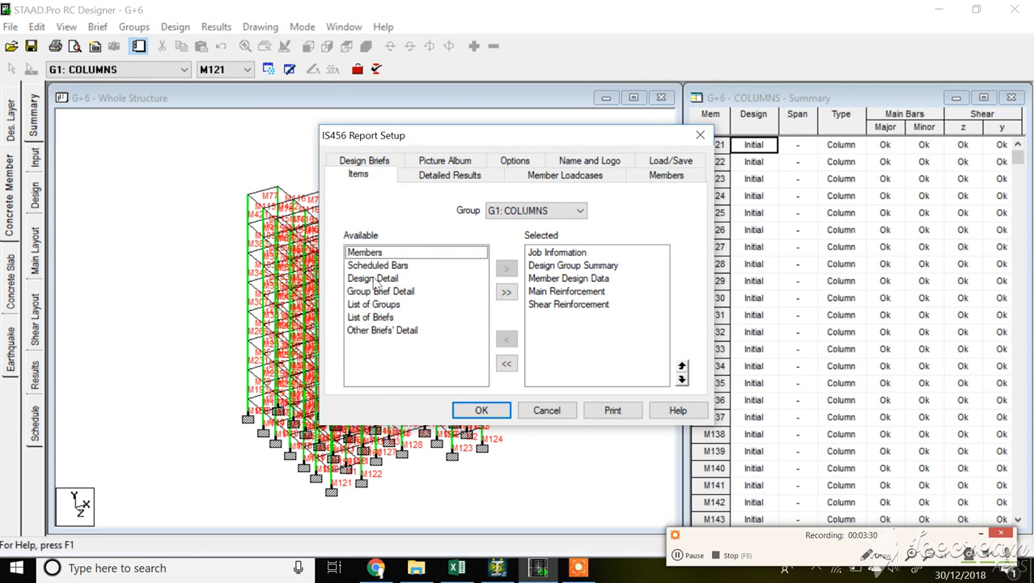
left_click(374, 266)
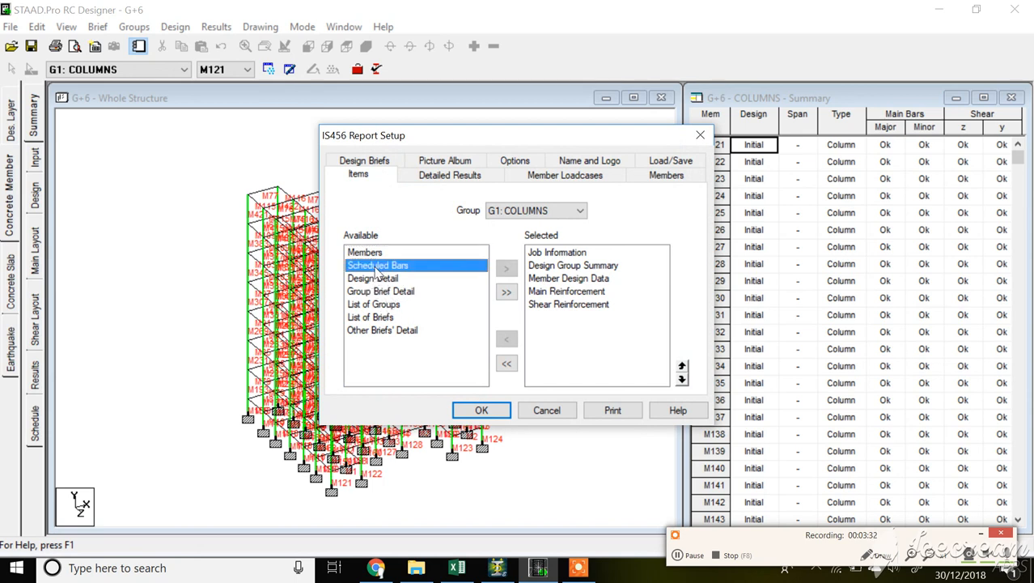
left_click_drag(373, 254, 388, 331)
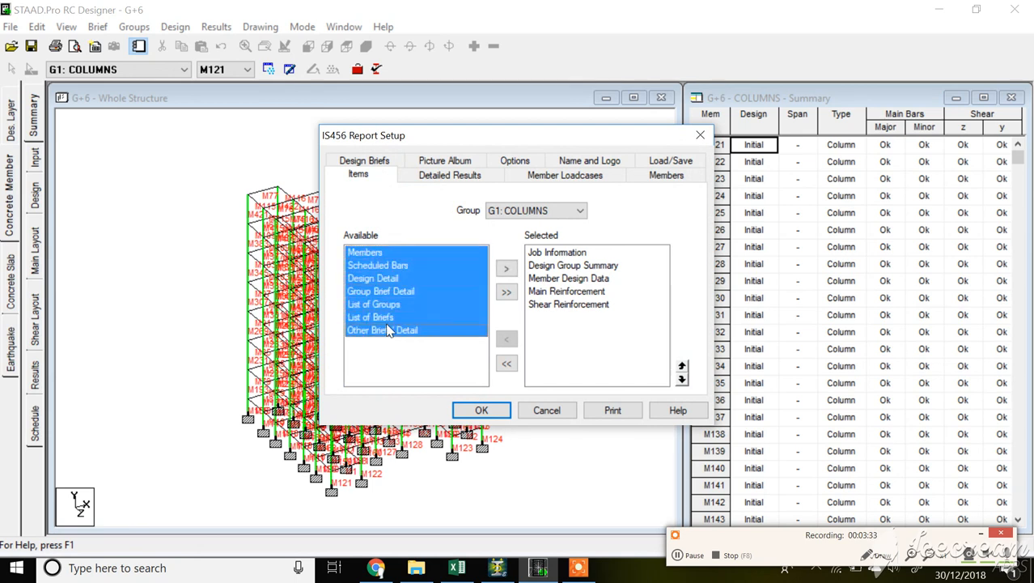
left_click(571, 297)
left_click(571, 302)
left_click(569, 292)
left_click(566, 279)
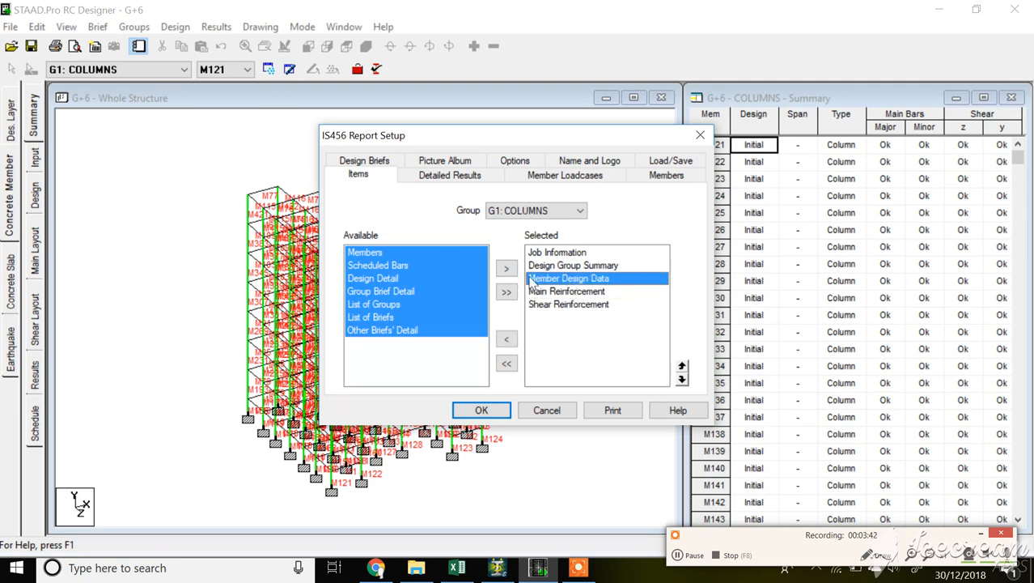
left_click(416, 280)
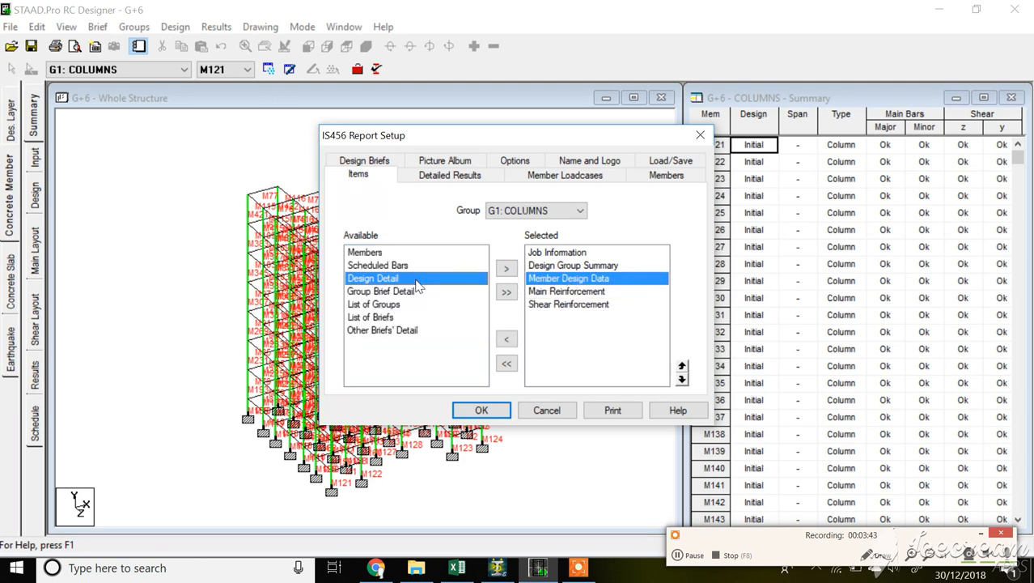
left_click(505, 271)
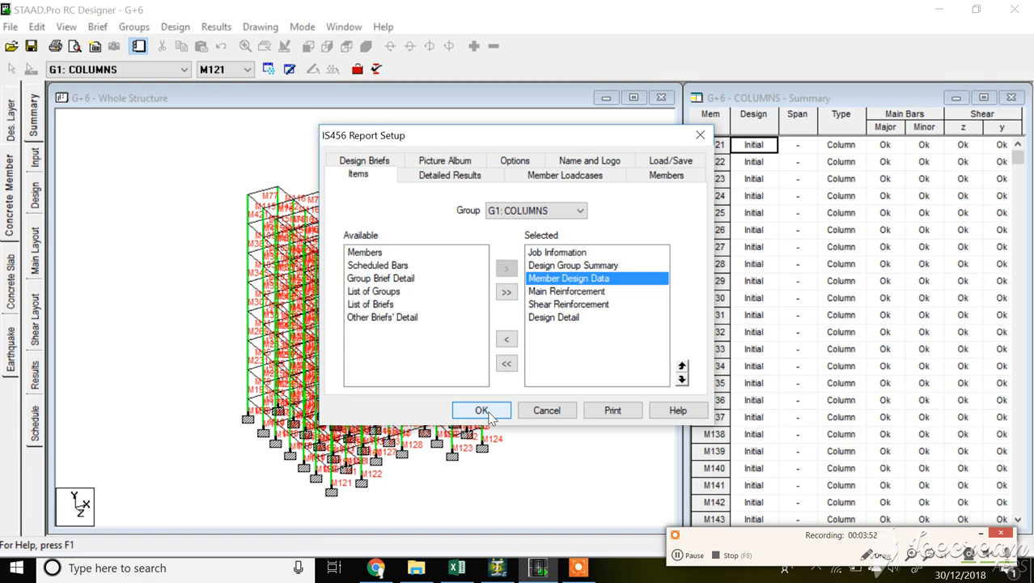
Print the column design report with Adobe PDF and save it to the Desktop as G+6, replacing the existing file
left_click(608, 411)
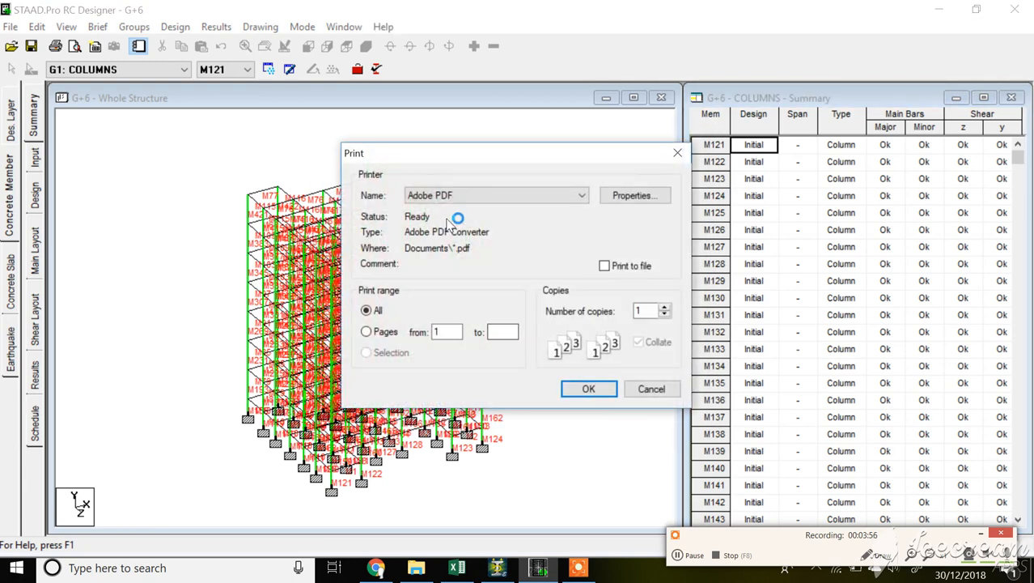
left_click(583, 390)
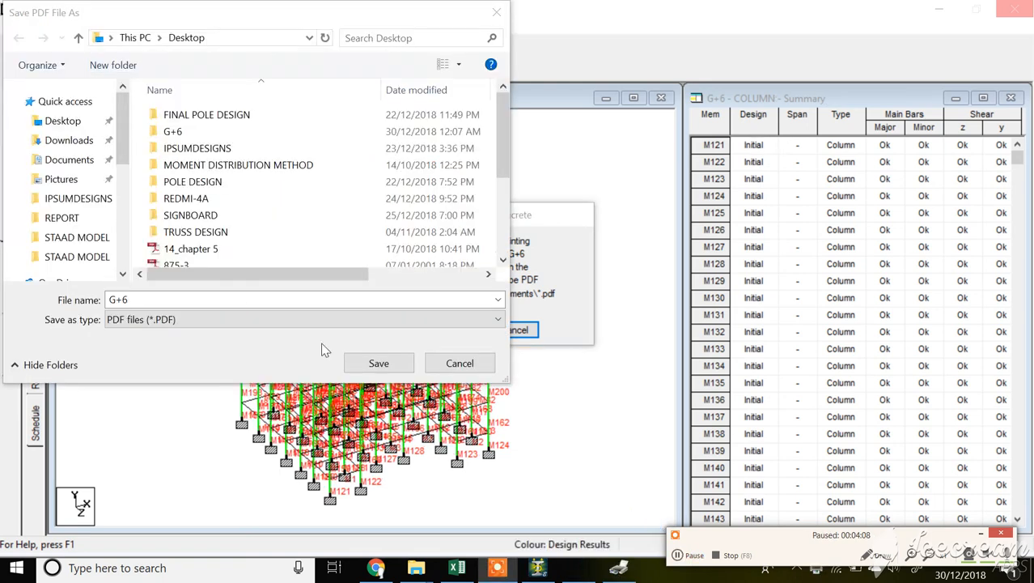
left_click(86, 128)
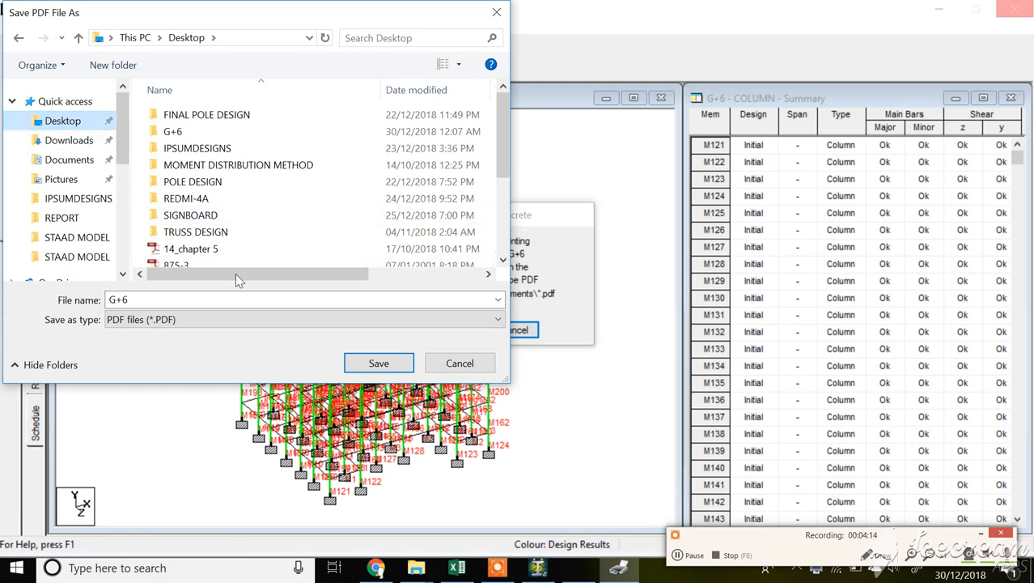
left_click(377, 363)
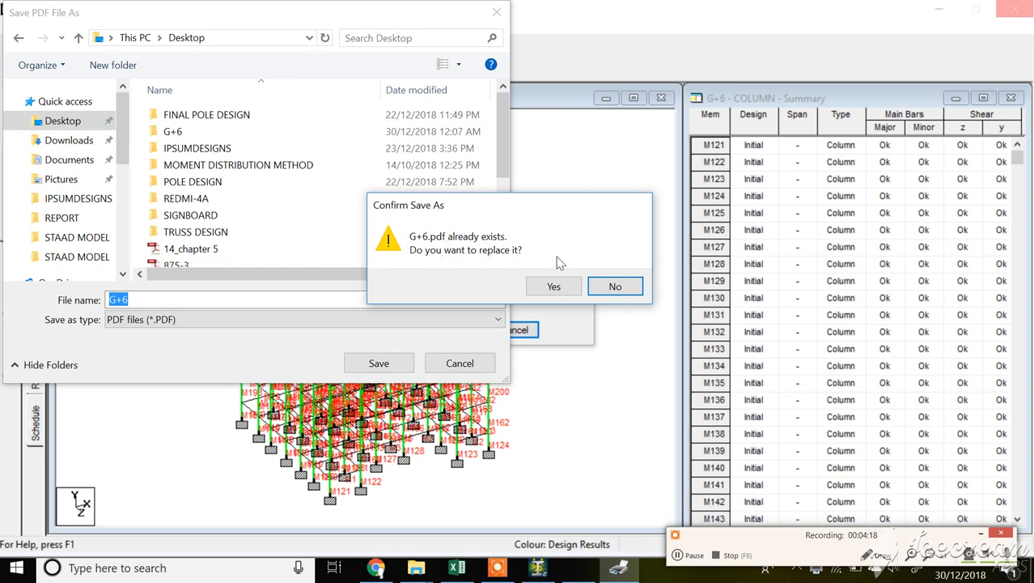
left_click(559, 287)
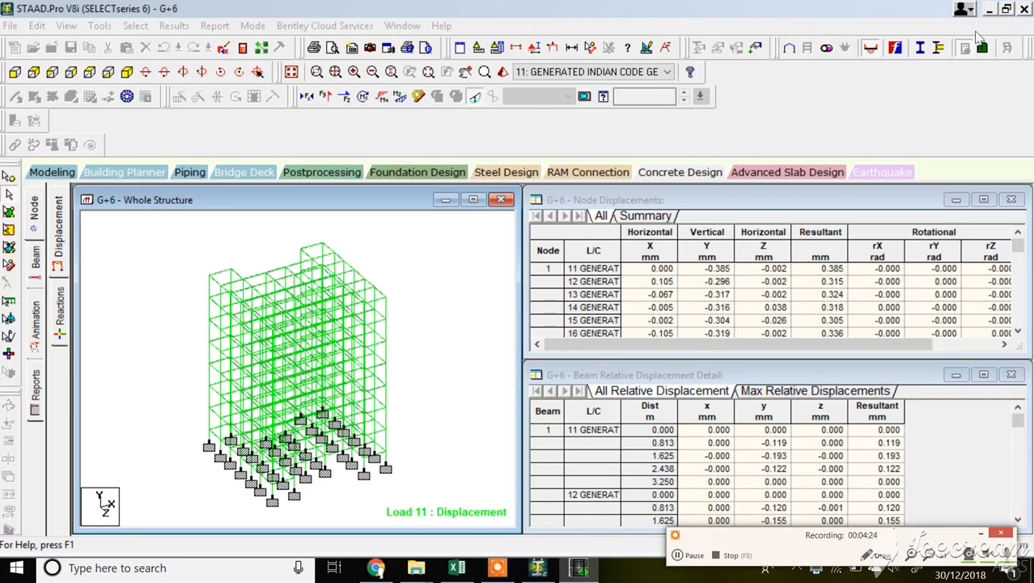
left_click(539, 572)
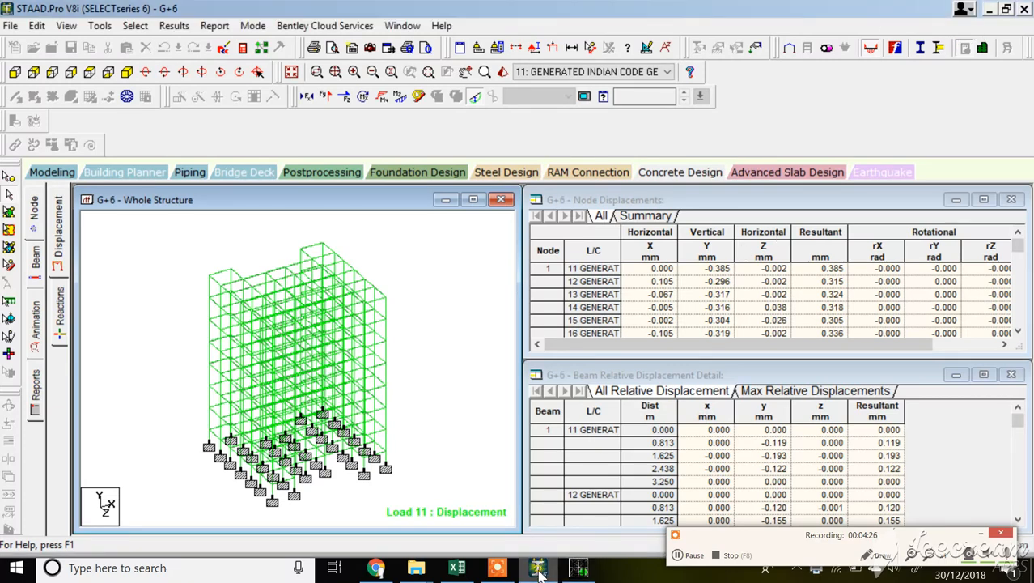
left_click(539, 571)
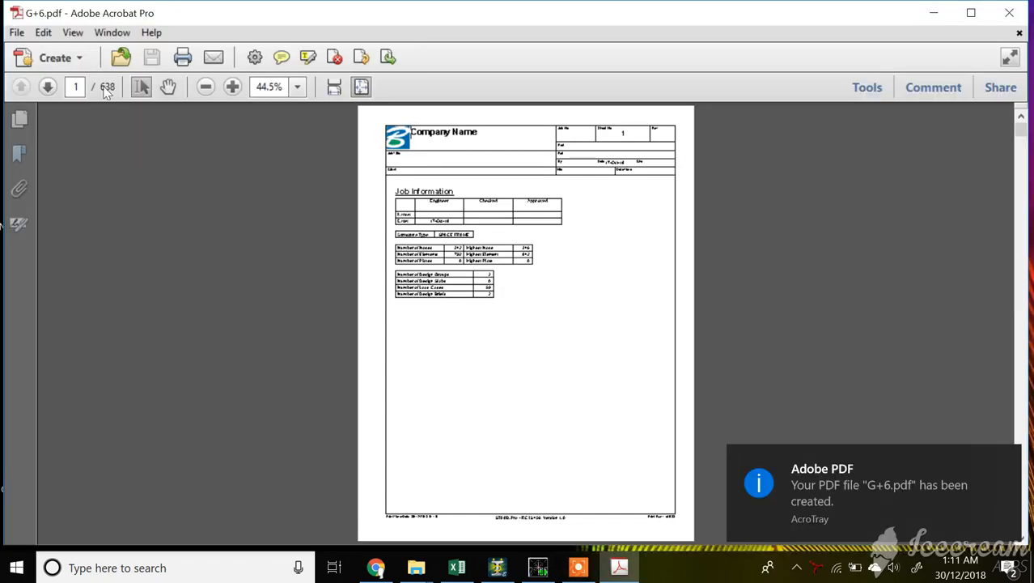
In Adobe Acrobat, fit the G+6.pdf report to the window width and examine its Job Information section
left_click(334, 87)
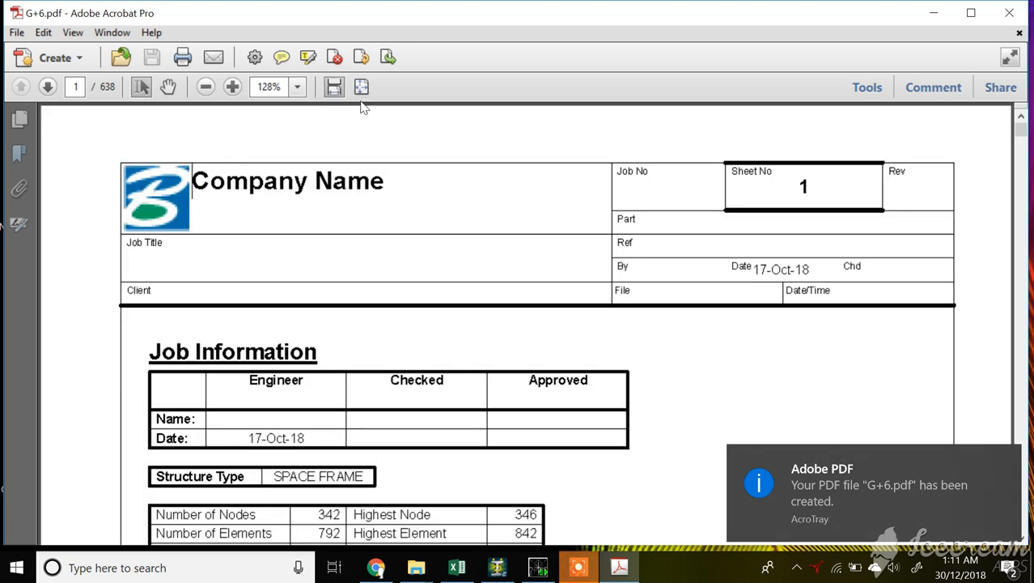
scroll(432, 334, "down", 6)
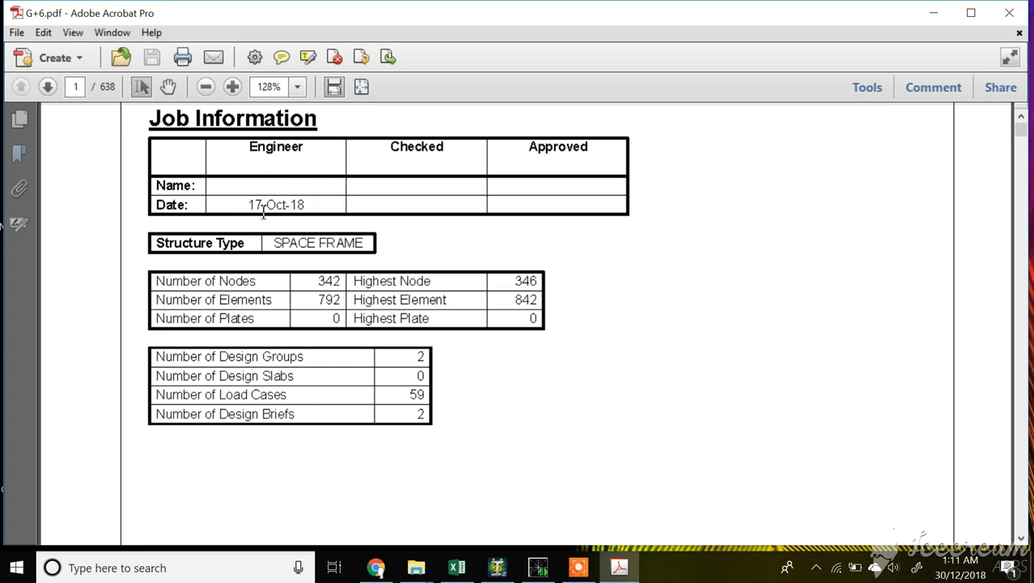
scroll(289, 178, "up", 3)
scroll(335, 300, "down", 3)
scroll(505, 297, "down", 15)
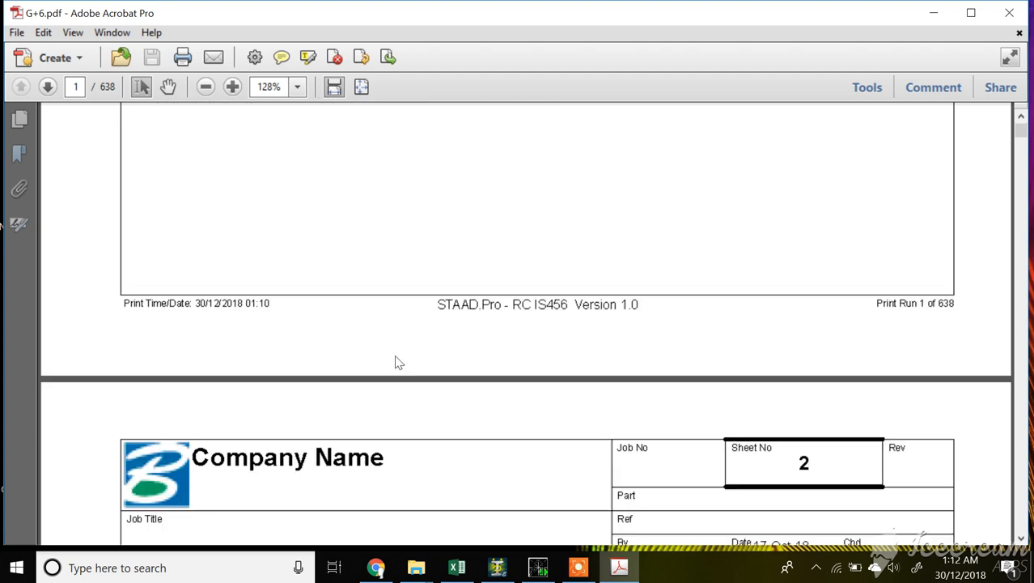
Examine the Design Group Summary for the columns, checking the major and minor main bar status of each member
scroll(267, 234, "down", 1)
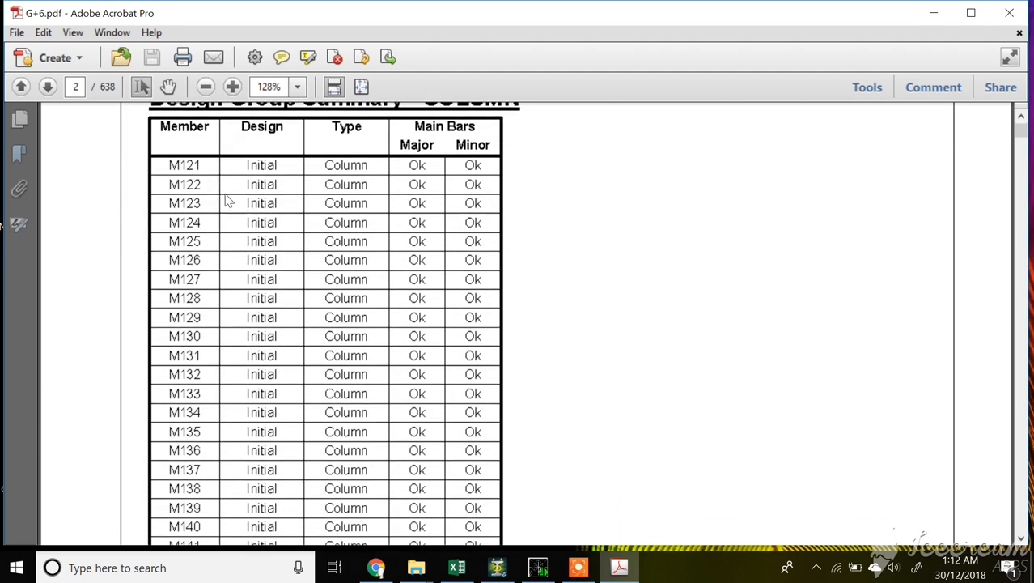
scroll(227, 201, "up", 2)
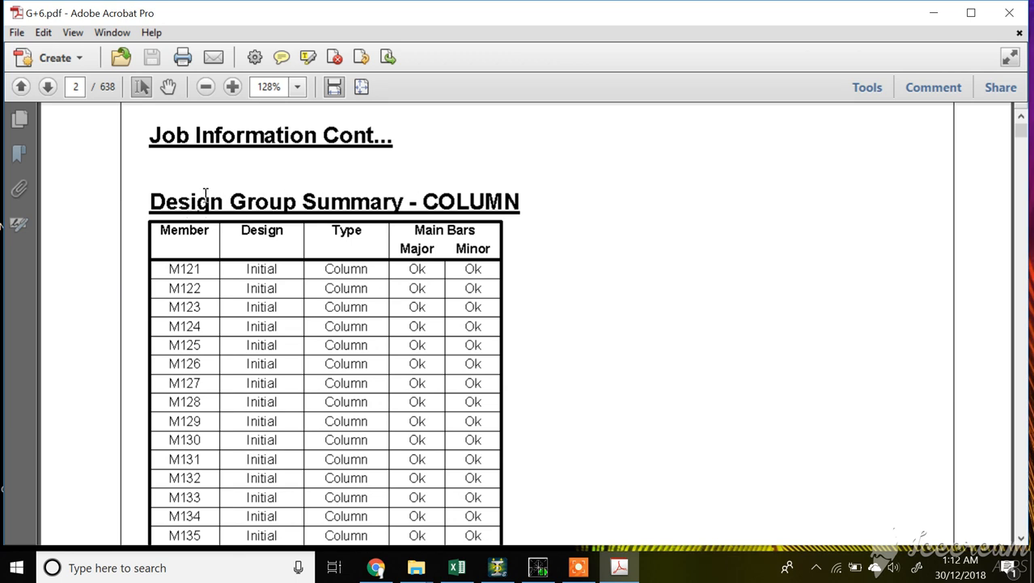
left_click_drag(403, 266, 398, 272)
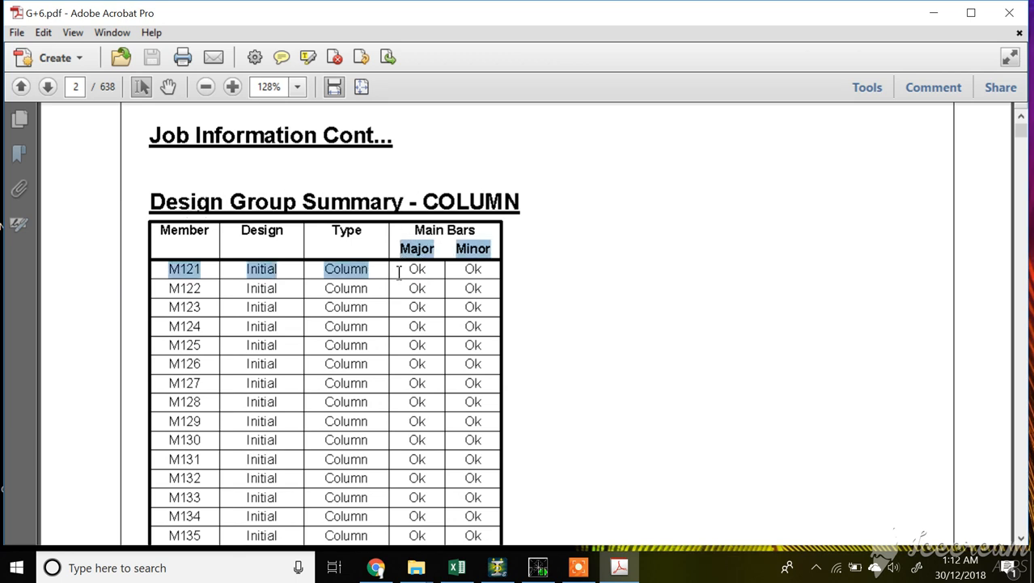
left_click(406, 270)
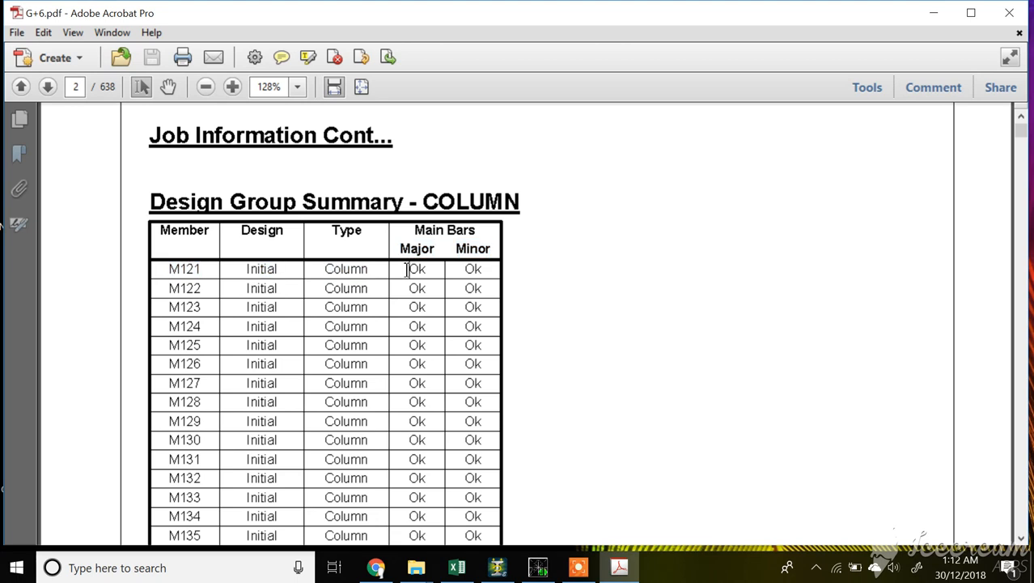
left_click_drag(424, 268, 406, 270)
scroll(426, 296, "down", 15)
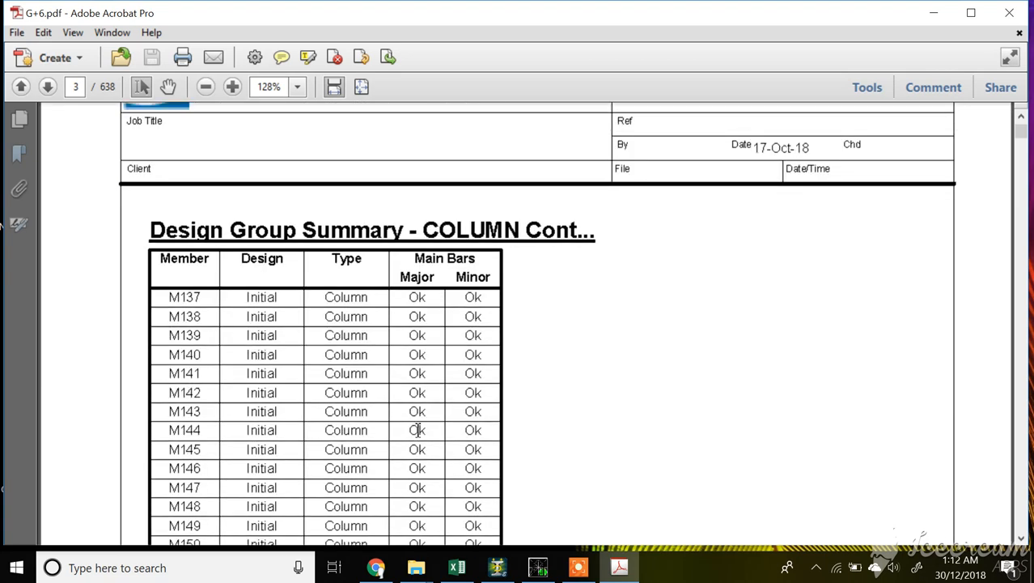
scroll(418, 429, "down", 20)
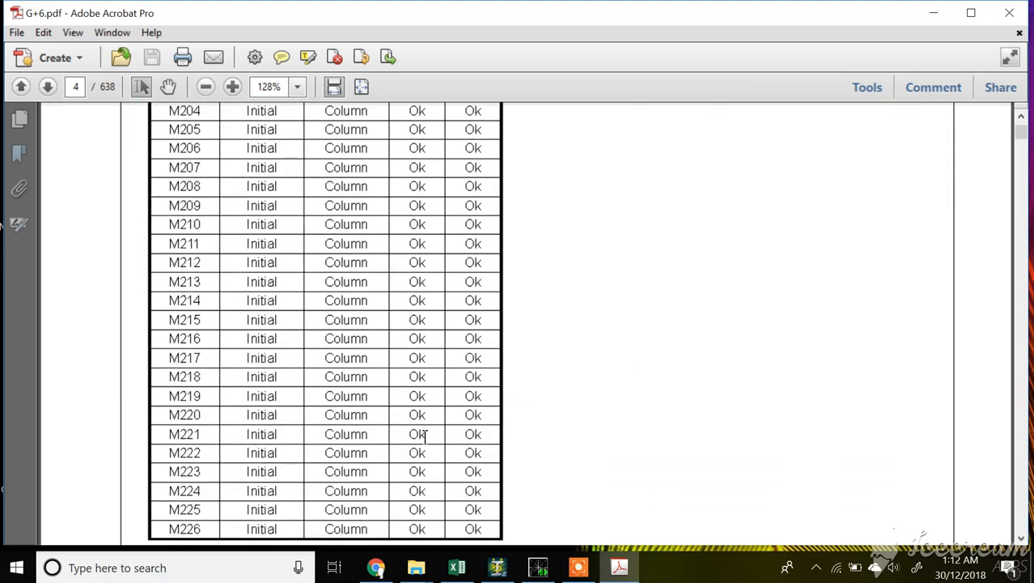
scroll(424, 437, "down", 20)
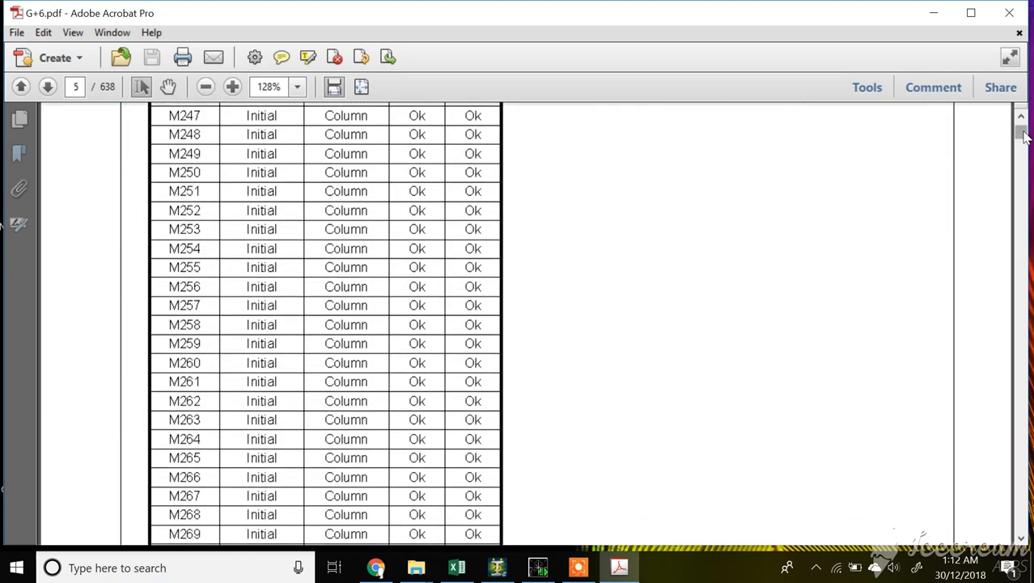
Skip ahead to the Column Main Reinforcement tables and read back through them to the page starting with member M183
left_click_drag(1024, 136, 1024, 144)
scroll(487, 279, "up", 1)
scroll(271, 437, "down", 2)
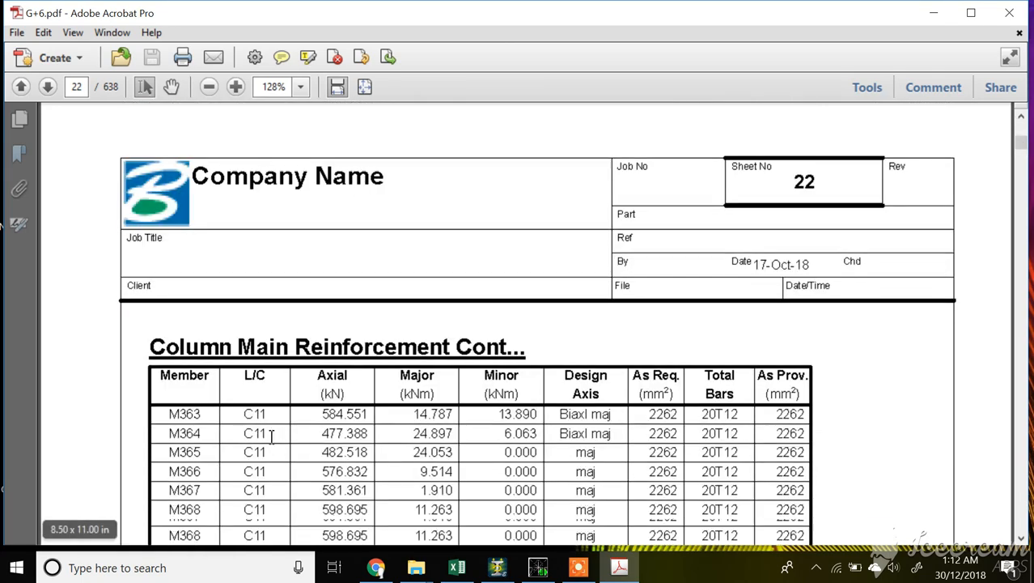
scroll(411, 370, "up", 15)
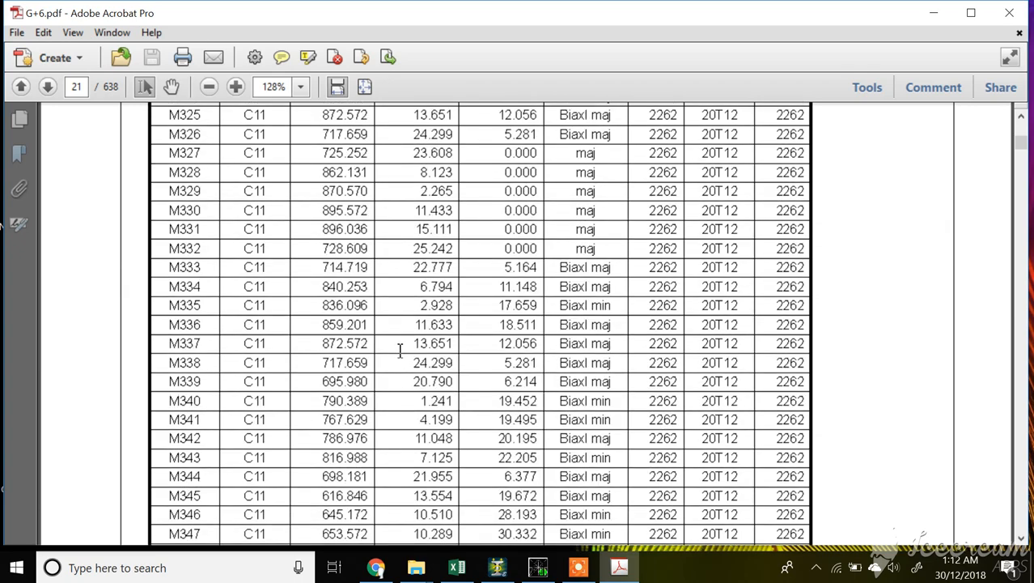
scroll(400, 350, "up", 15)
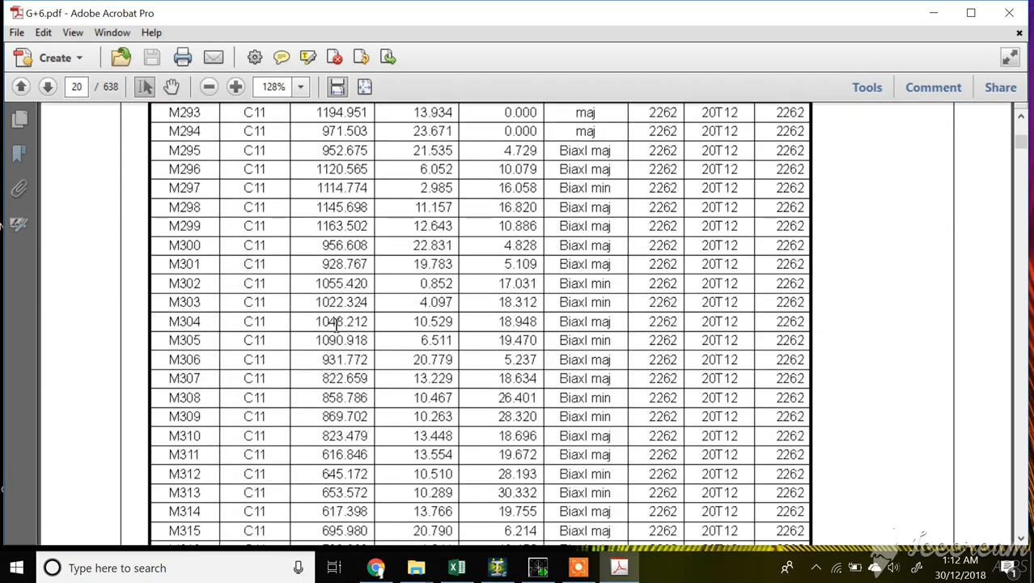
scroll(336, 323, "up", 15)
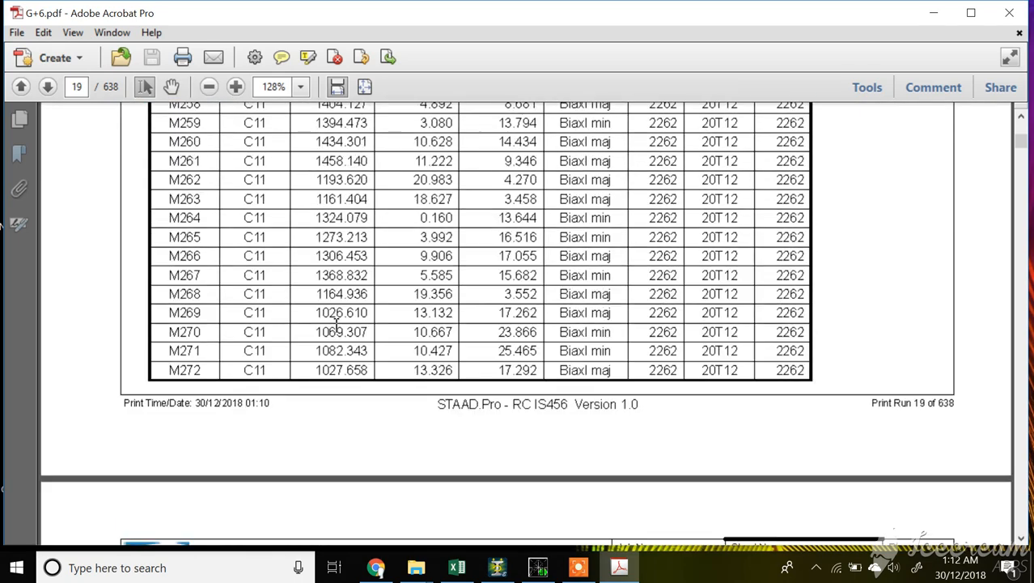
scroll(336, 323, "up", 10)
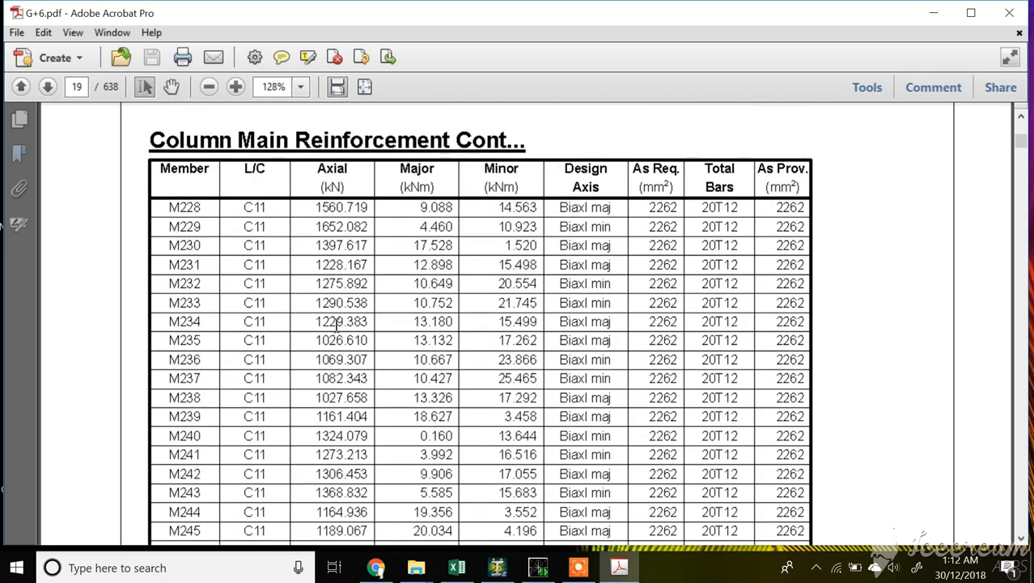
scroll(288, 227, "up", 15)
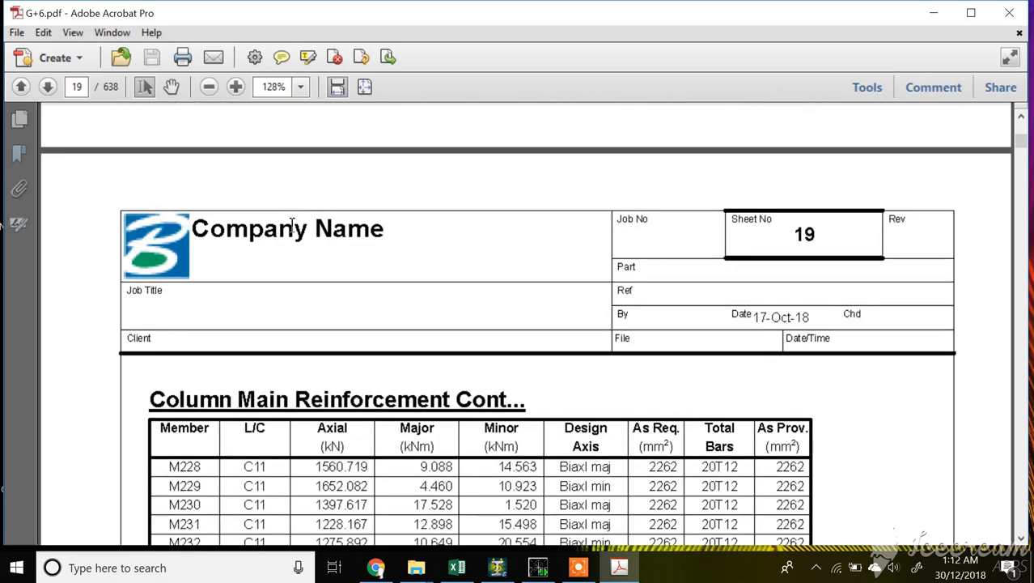
scroll(296, 241, "up", 10)
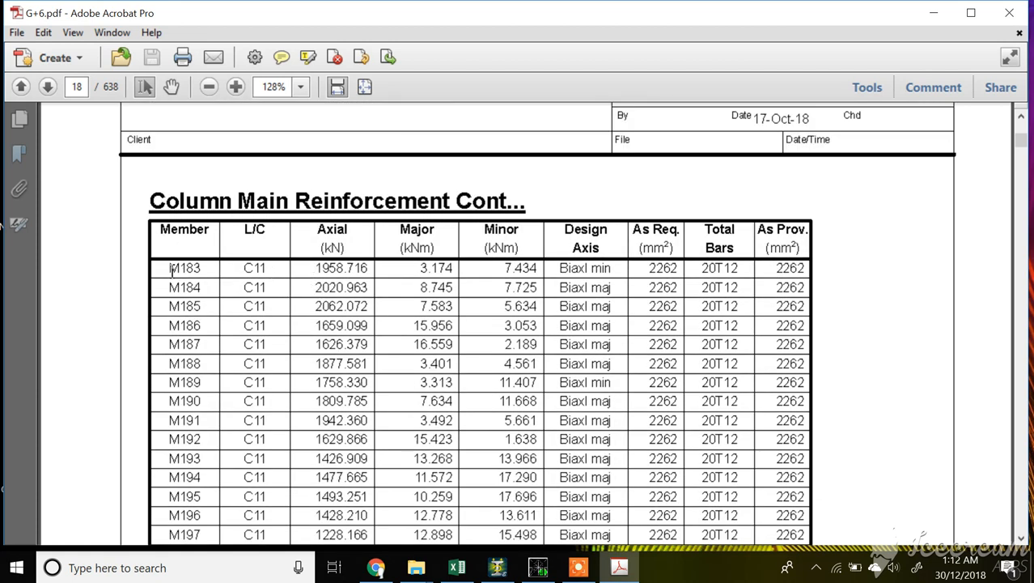
Examine member M183's row for load case, axial force, moments, design axis, required steel area and total bars
left_click_drag(169, 269, 261, 270)
left_click_drag(371, 268, 289, 272)
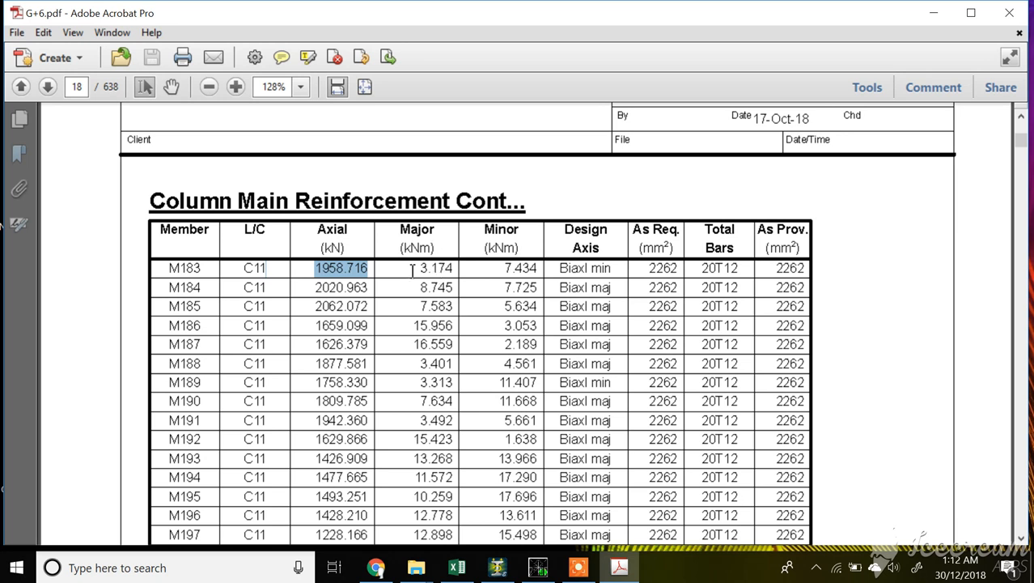
left_click(493, 268)
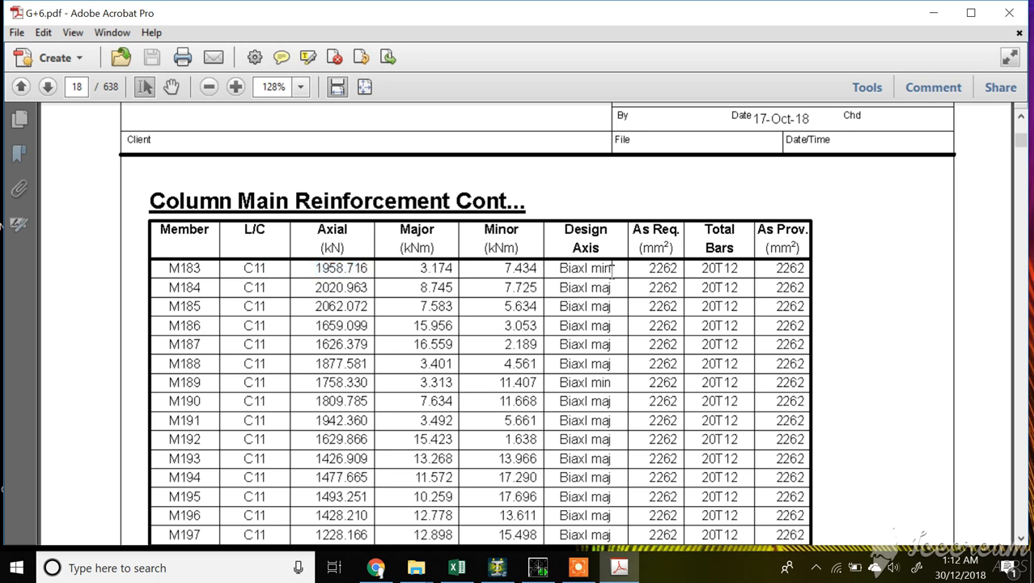
left_click_drag(612, 270, 568, 271)
left_click_drag(641, 269, 676, 274)
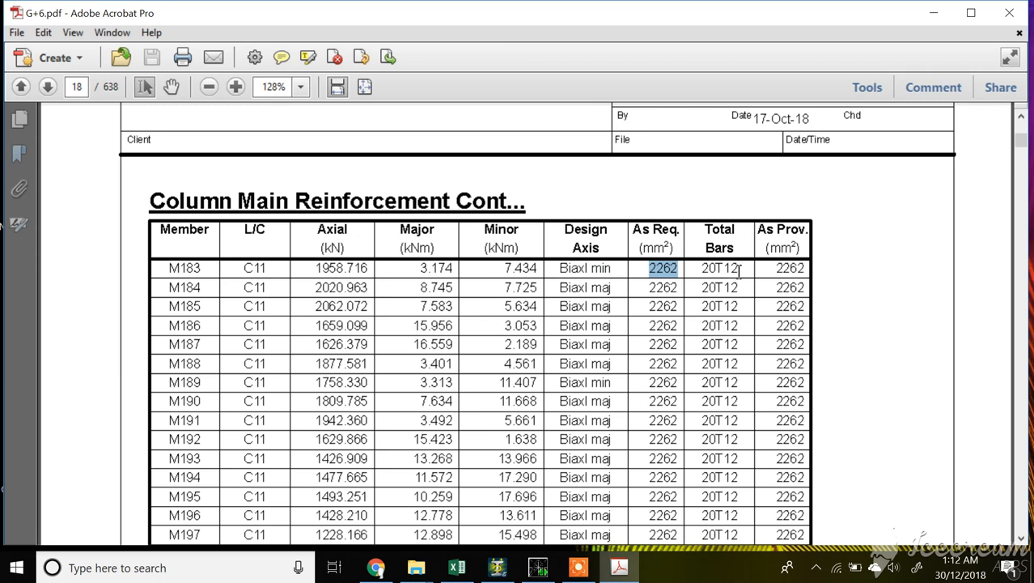
left_click(739, 273)
left_click_drag(702, 270, 737, 270)
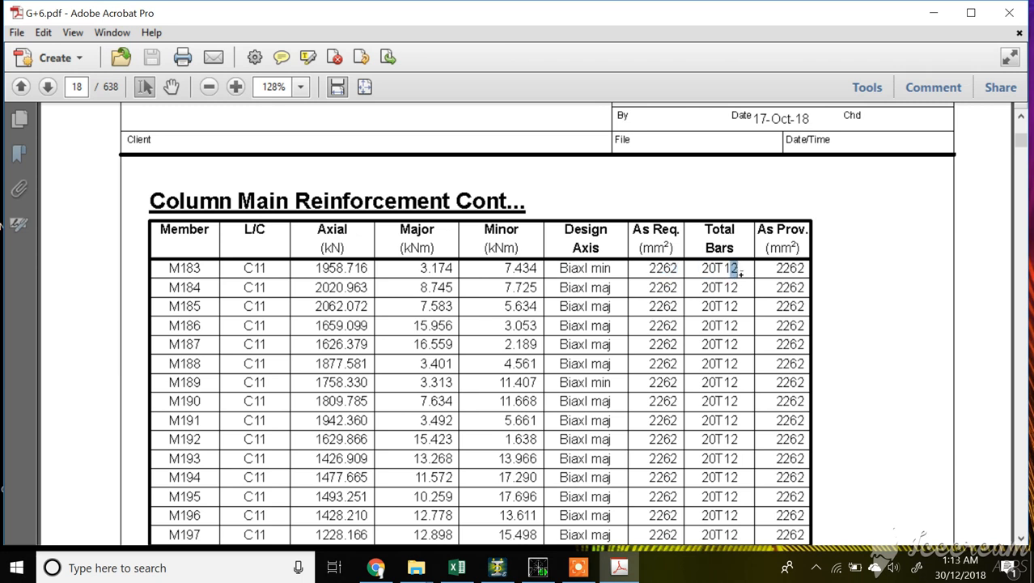
left_click(747, 273)
left_click_drag(717, 270, 739, 269)
left_click_drag(650, 268, 675, 270)
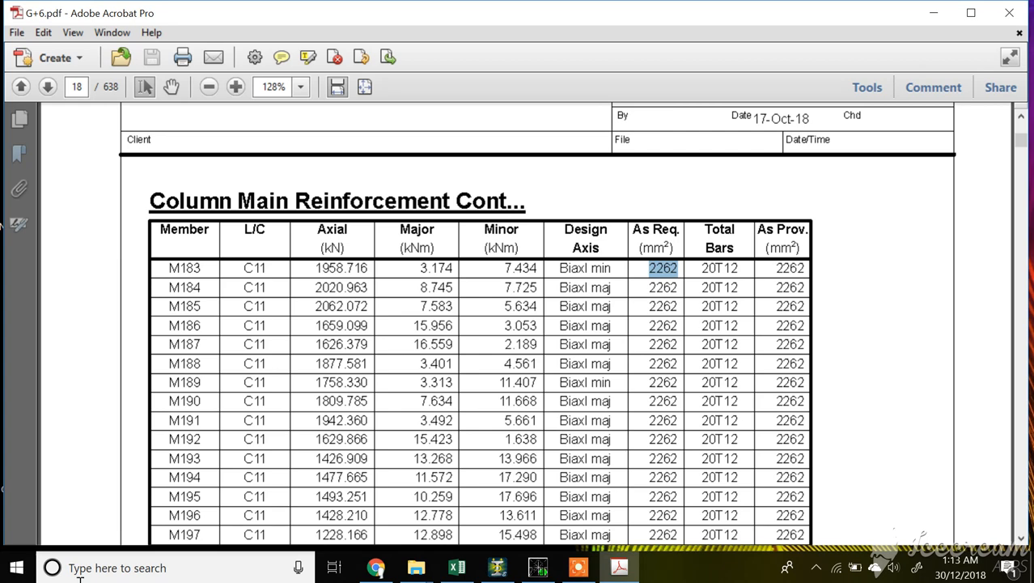
Skim the Column Main Reinforcement tables past member M183 and back to the first table, starting with member M121
scroll(734, 357, "down", 10)
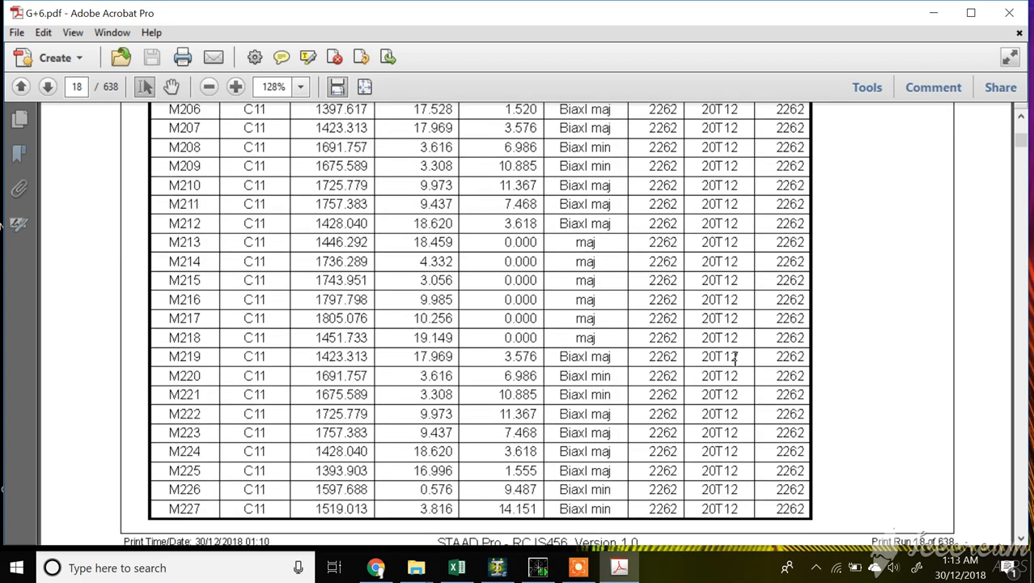
scroll(735, 357, "down", 11)
scroll(723, 361, "up", 6)
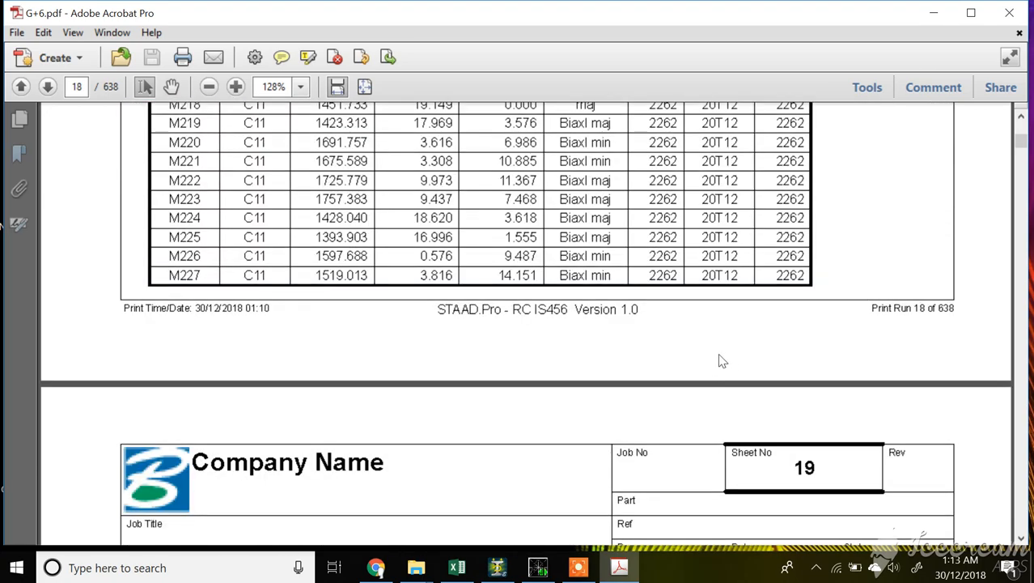
scroll(722, 360, "up", 20)
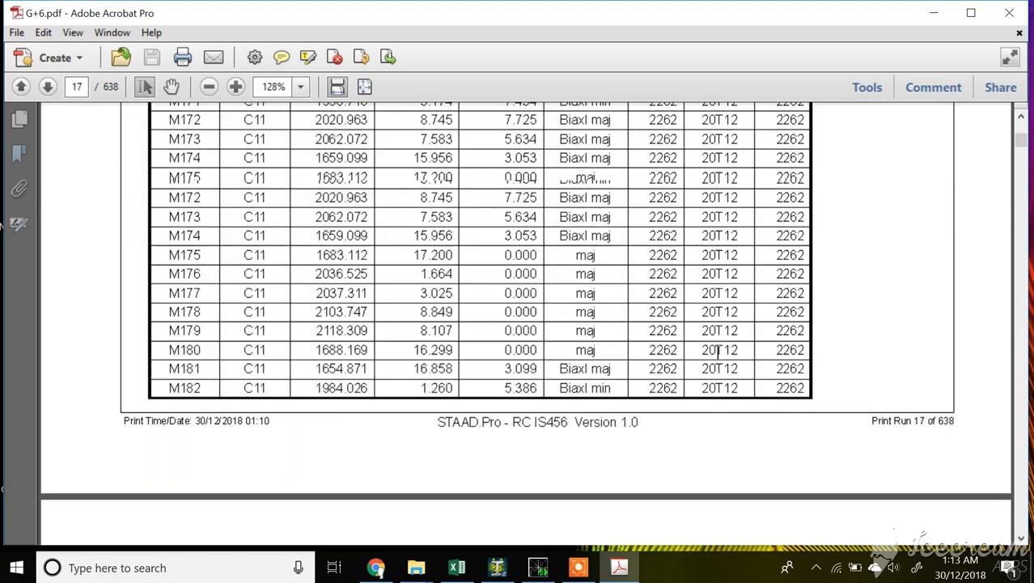
scroll(718, 354, "up", 18)
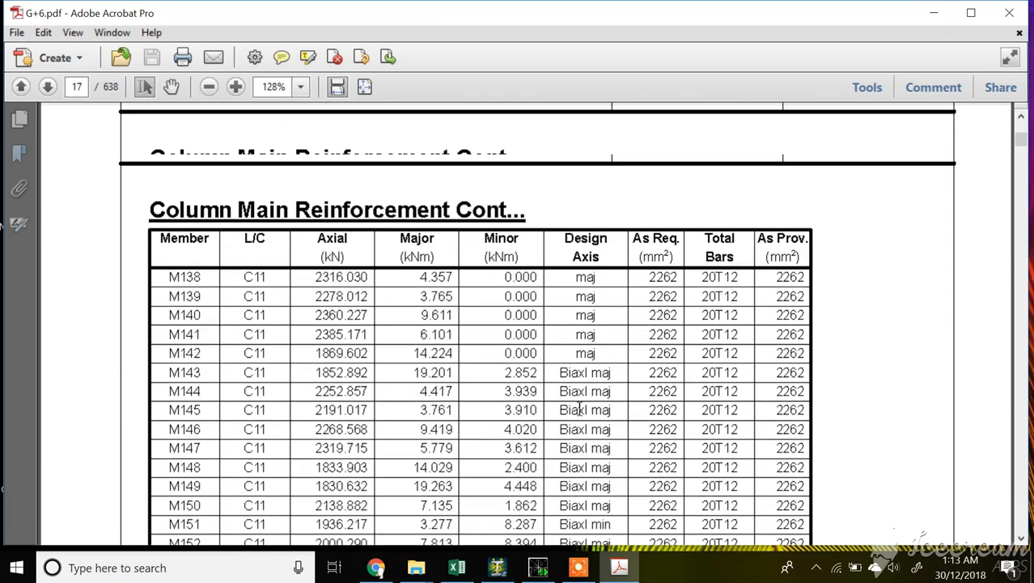
scroll(579, 408, "up", 15)
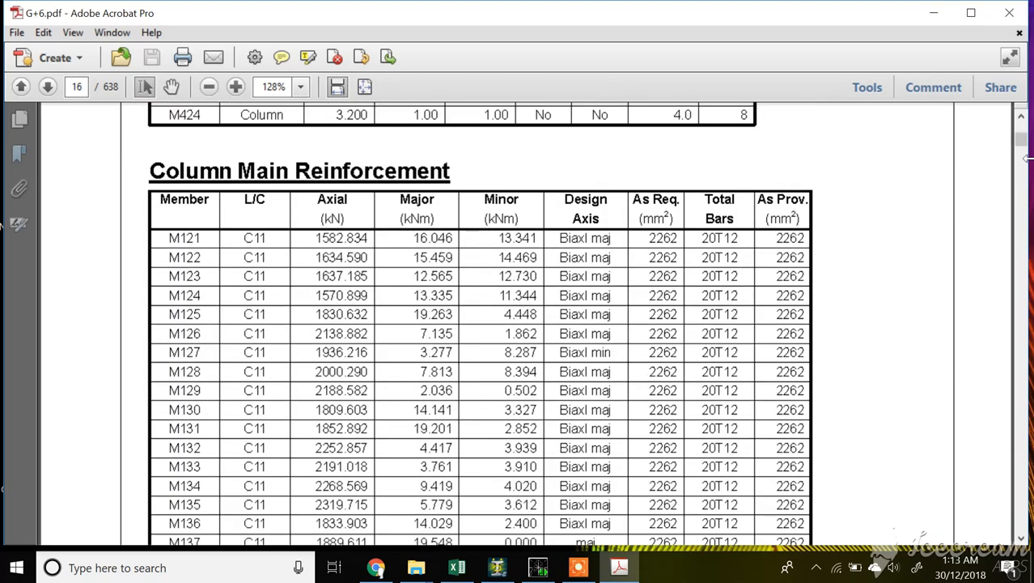
Skip ahead in the report to member 198's detailed IS456 pages and examine its design requirements
left_click_drag(1026, 154, 1026, 256)
scroll(533, 302, "up", 10)
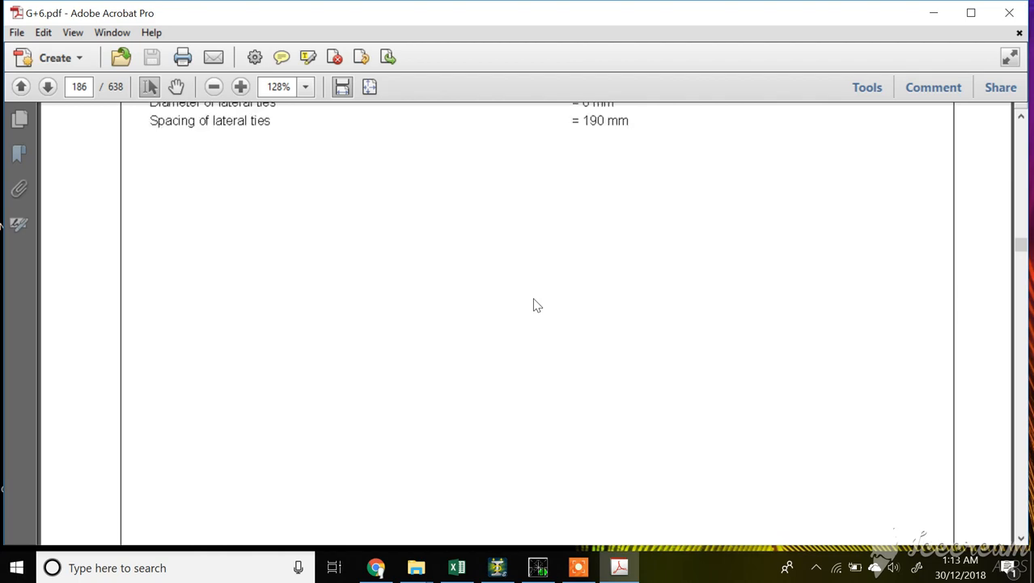
scroll(533, 304, "up", 12)
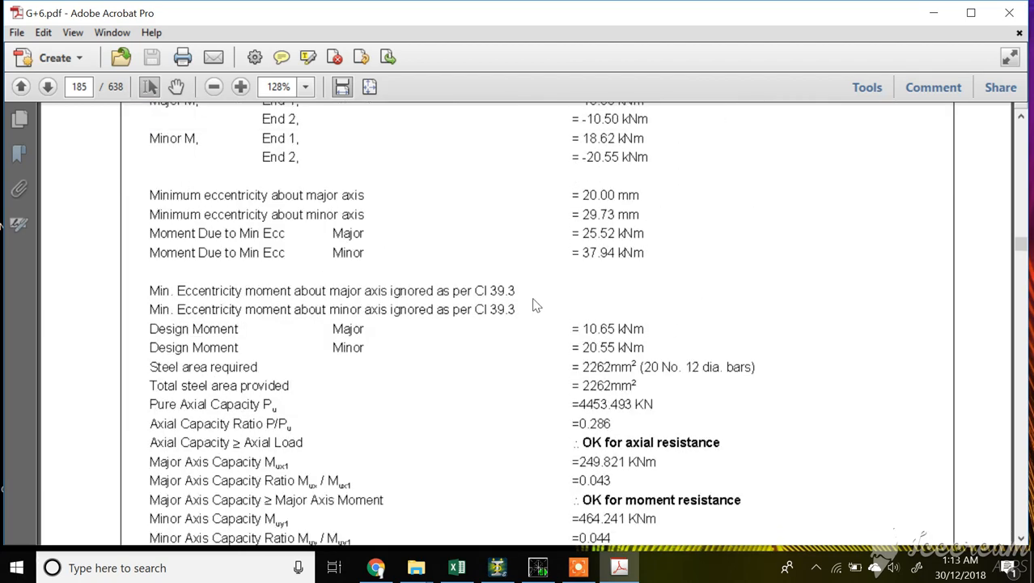
scroll(533, 304, "up", 5)
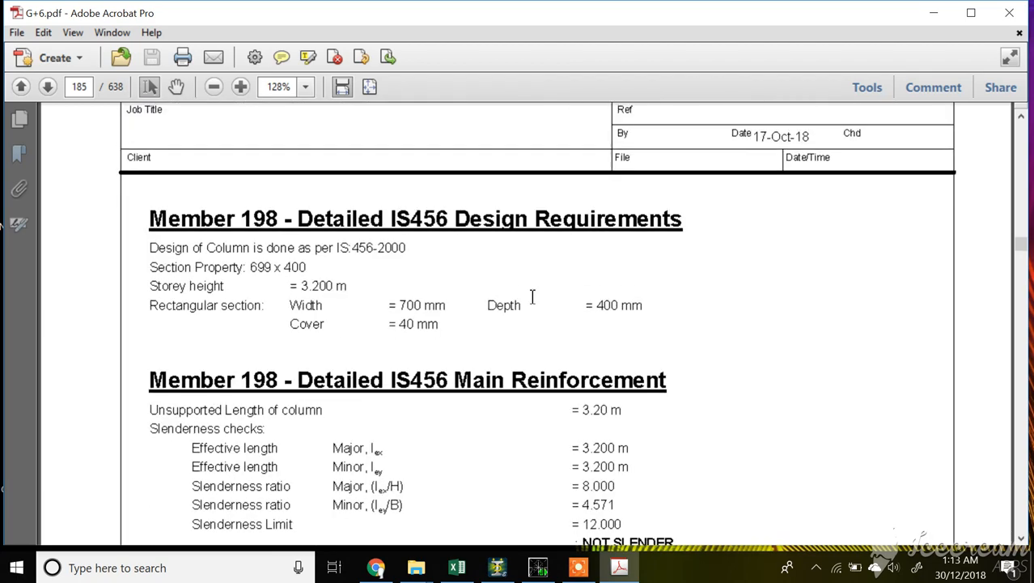
Examine member 198's slenderness checks and critical load case in the detailed main reinforcement section
scroll(319, 450, "down", 4)
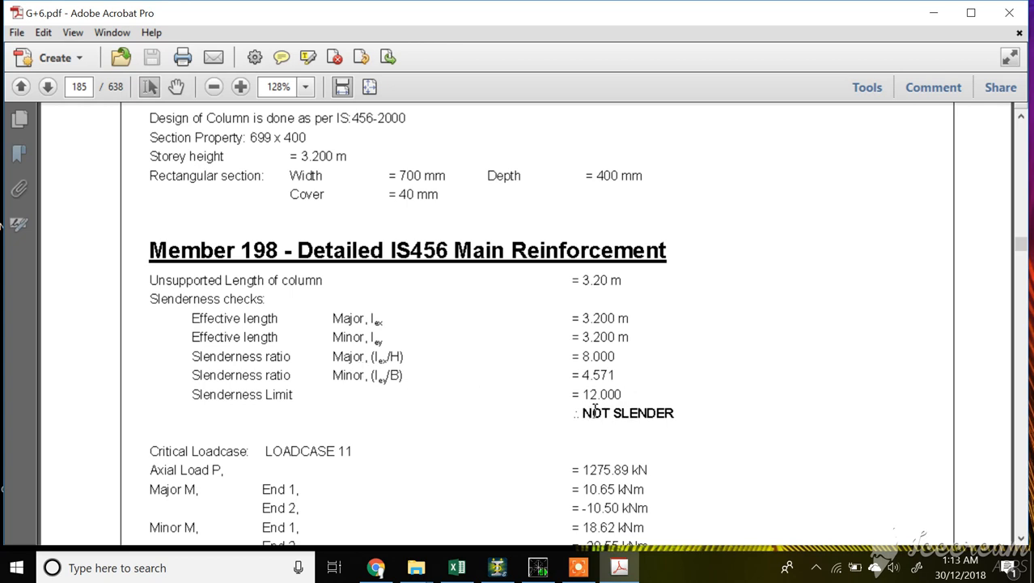
left_click_drag(586, 411, 647, 416)
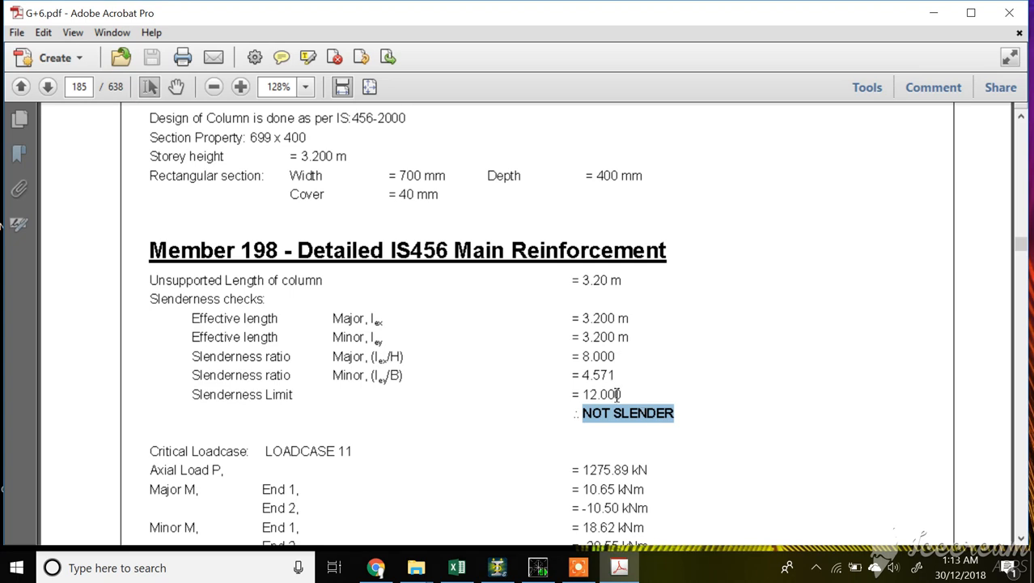
scroll(618, 389, "down", 2)
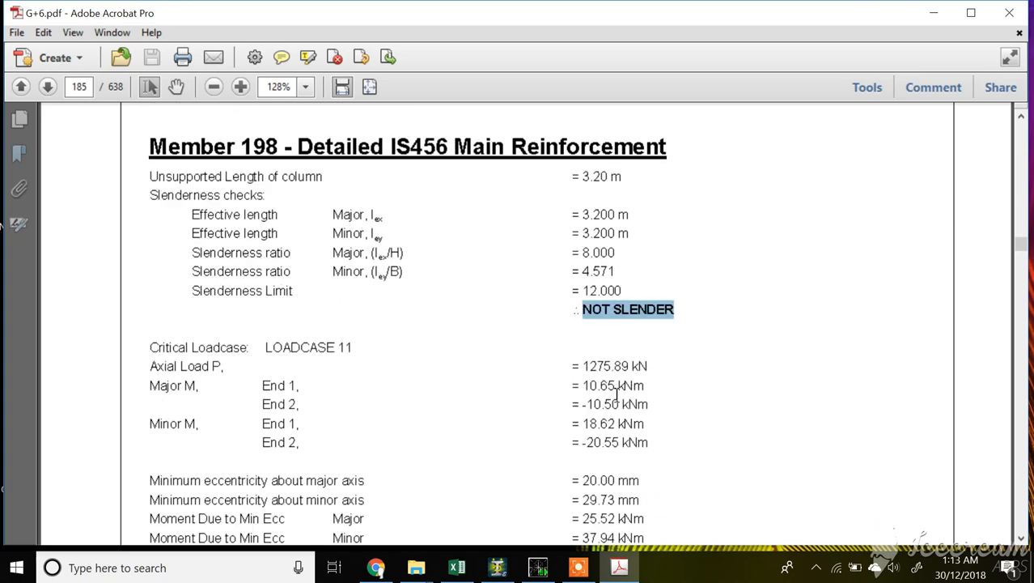
scroll(612, 369, "down", 1)
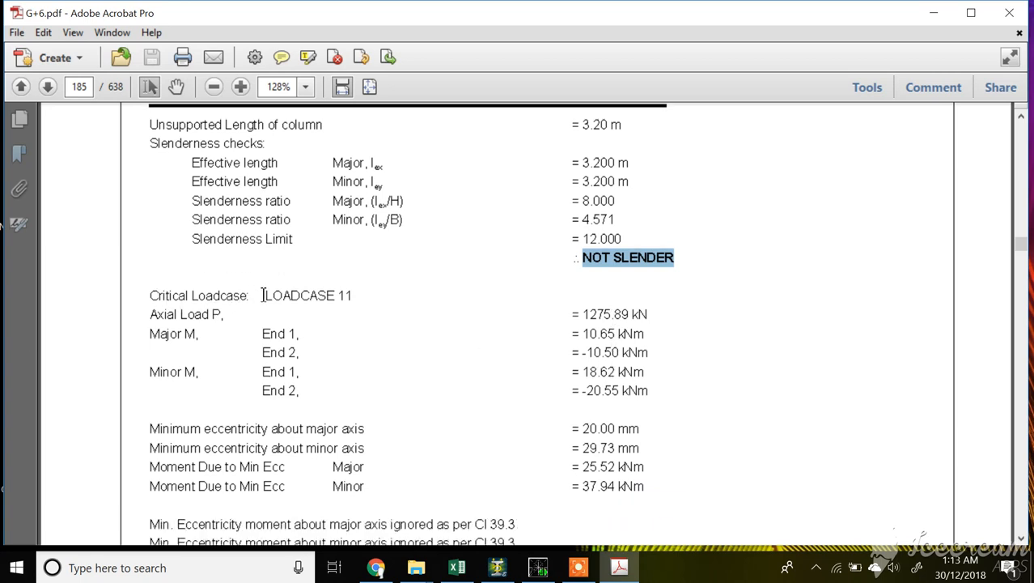
left_click_drag(265, 296, 350, 306)
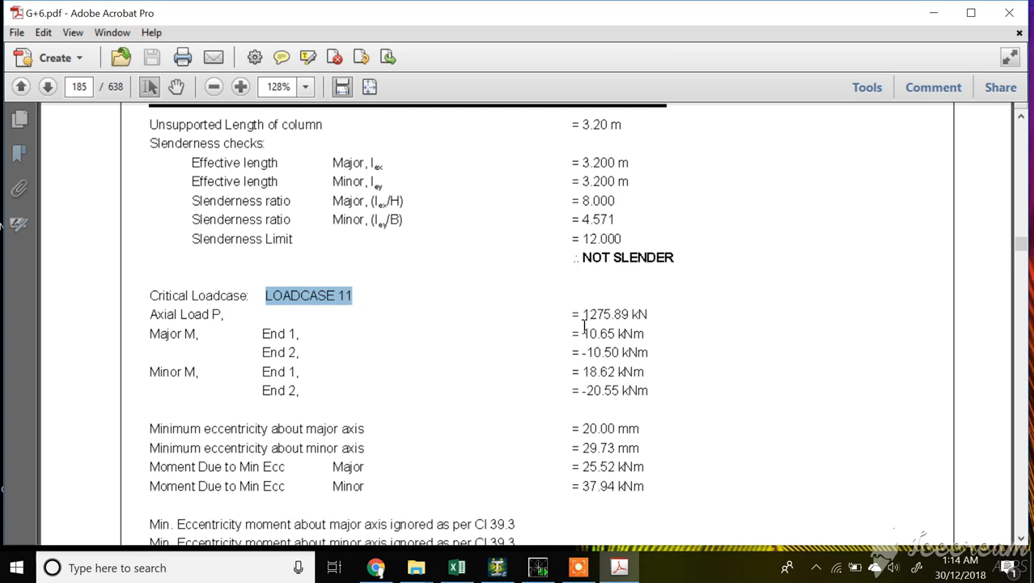
Examine member 198's axial load, major and minor end moments, minimum eccentricities and moments due to eccentricity
scroll(567, 314, "down", 2)
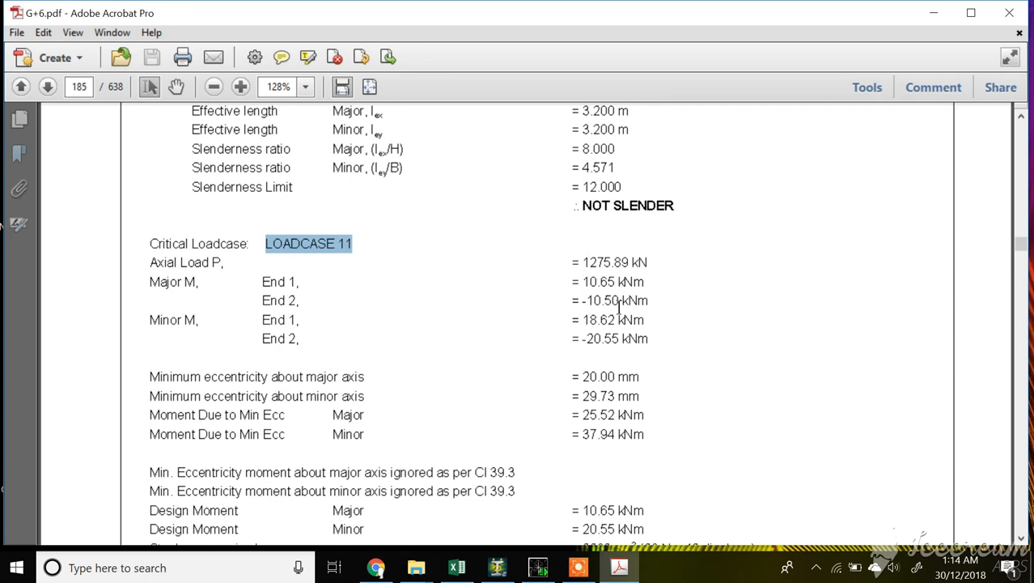
scroll(292, 373, "down", 2)
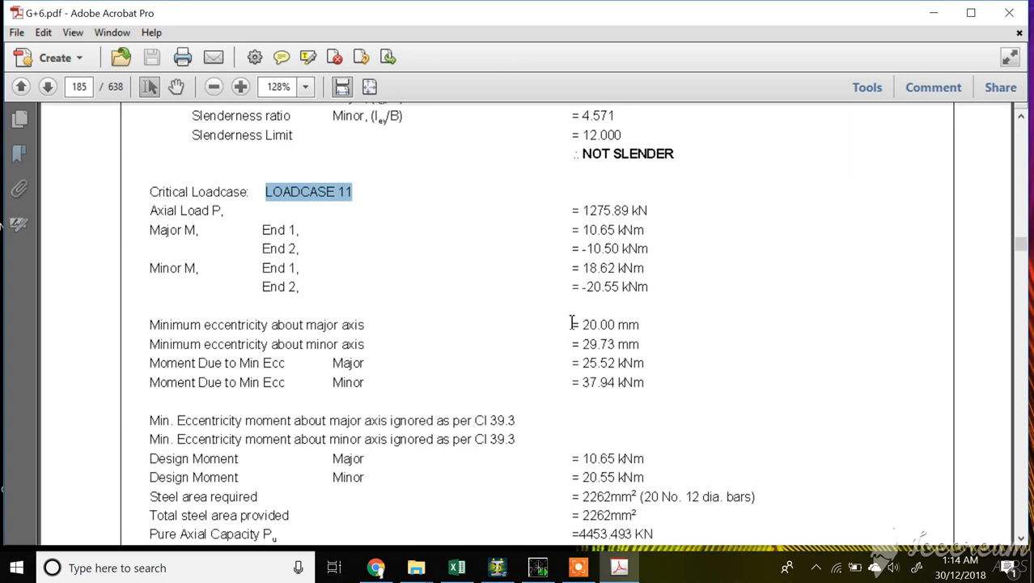
left_click_drag(572, 323, 630, 356)
left_click(624, 370)
scroll(621, 380, "down", 3)
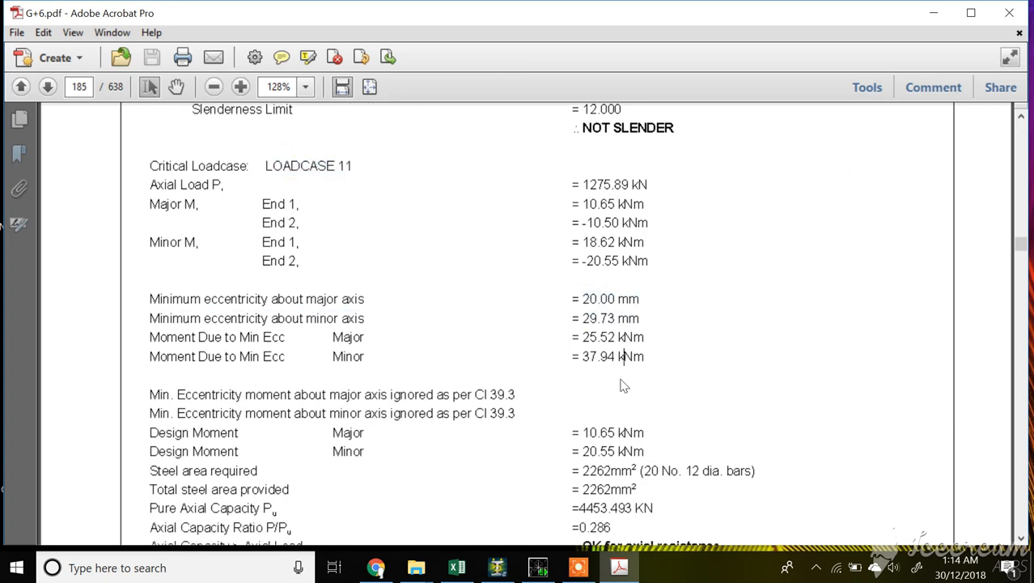
Examine member 198's steel area, axial and moment capacity checks, biaxial interaction and transverse reinforcement
scroll(516, 380, "down", 4)
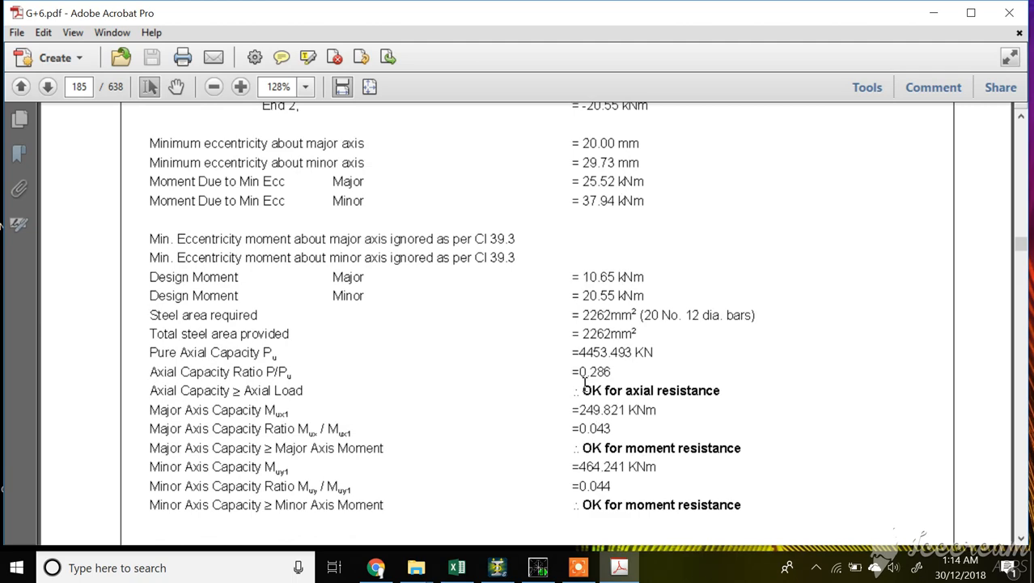
left_click_drag(581, 390, 694, 395)
scroll(702, 433, "down", 18)
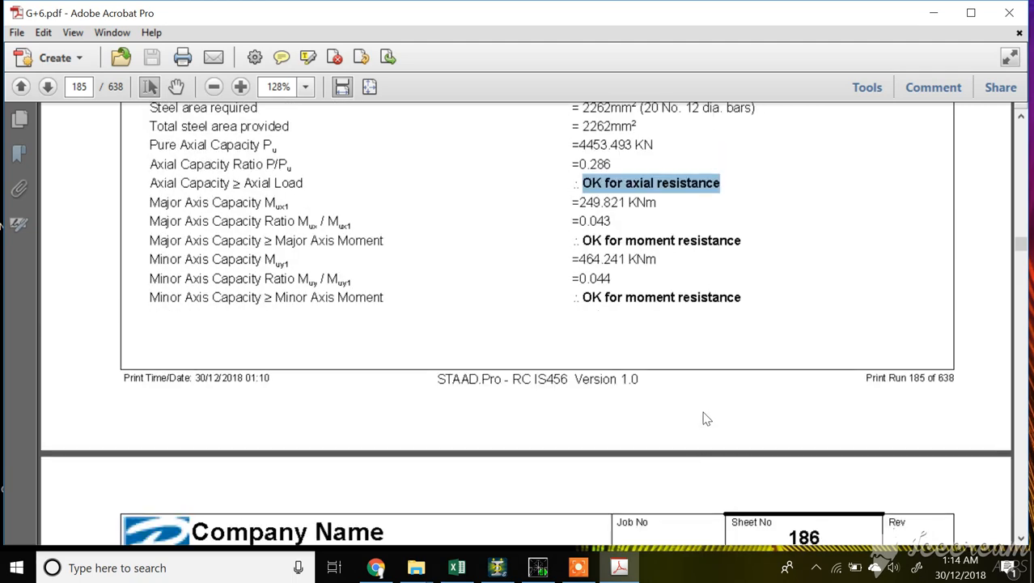
scroll(661, 418, "down", 14)
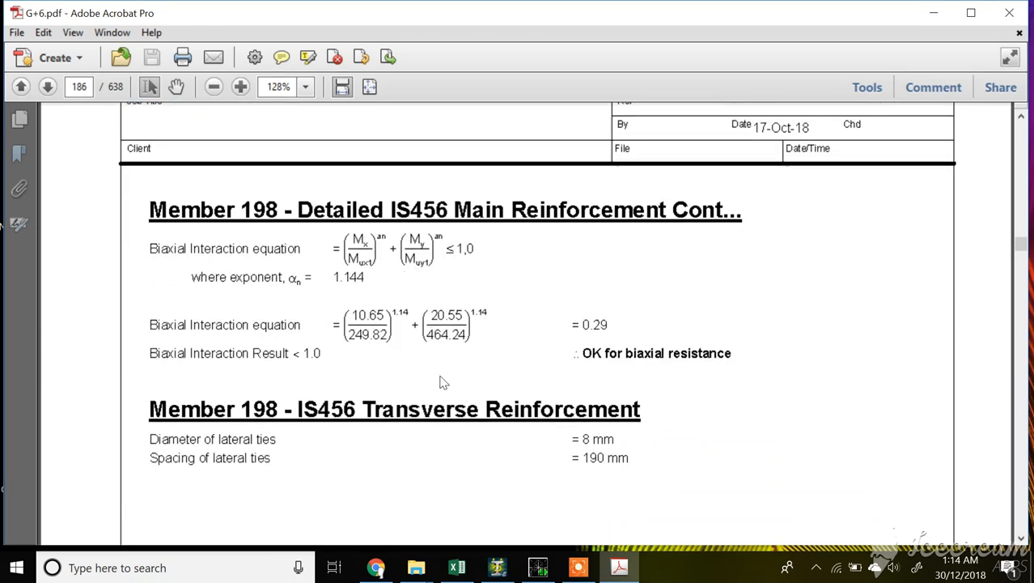
scroll(465, 382, "down", 12)
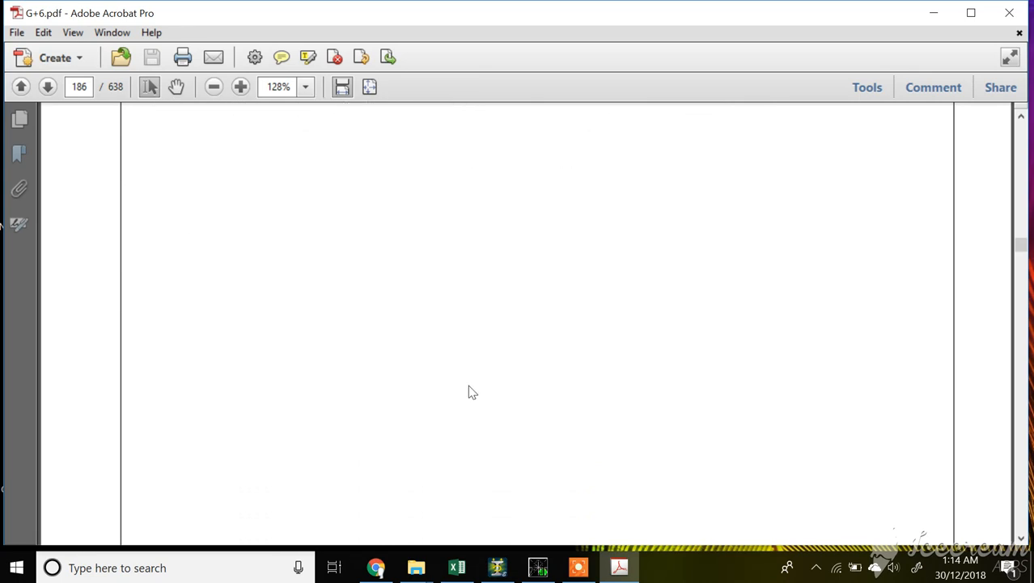
Read through member 199's detailed IS456 design, including biaxial interaction and lateral ties, up to the start of member 200
scroll(472, 392, "down", 18)
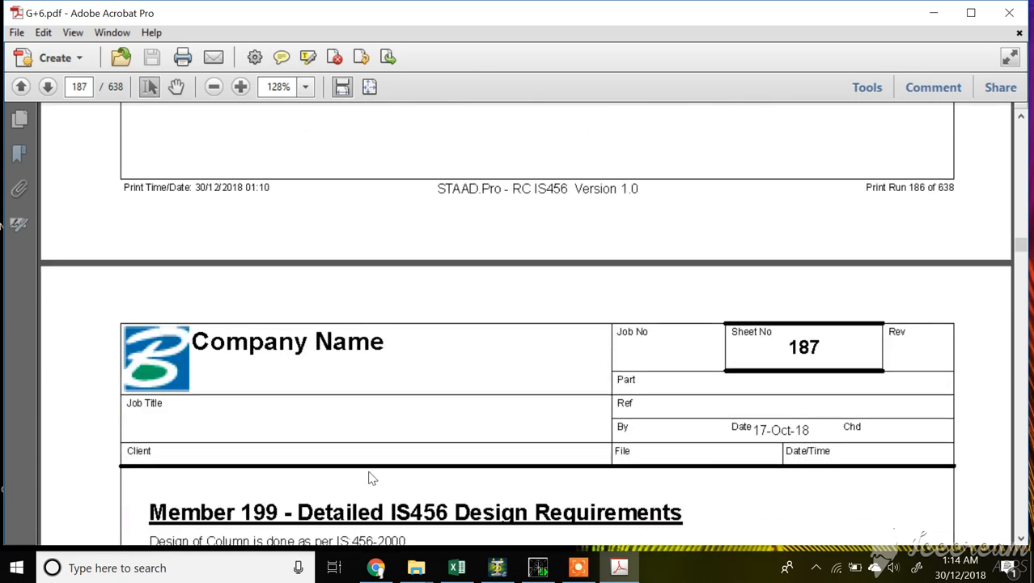
scroll(365, 459, "down", 13)
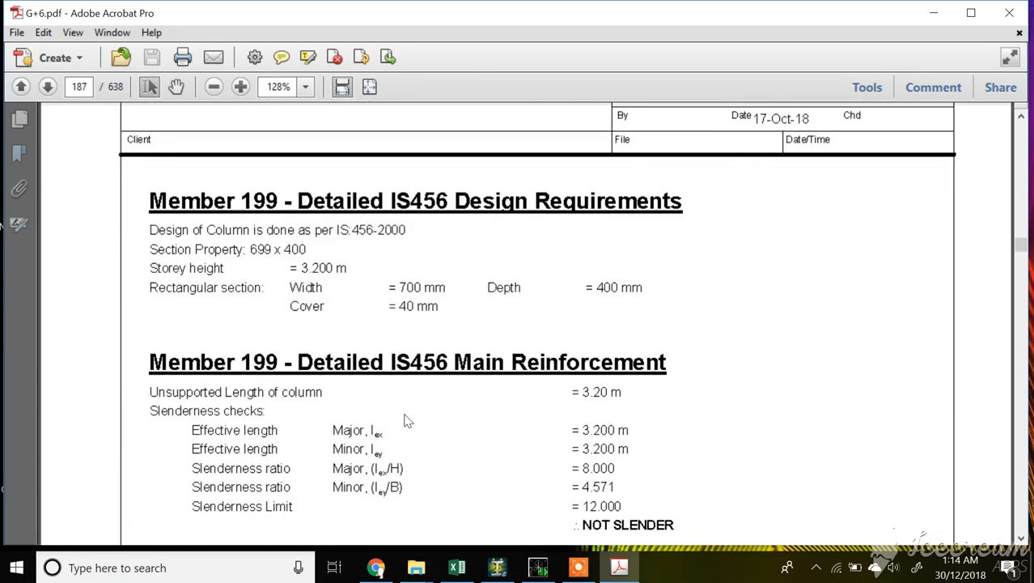
scroll(410, 420, "down", 14)
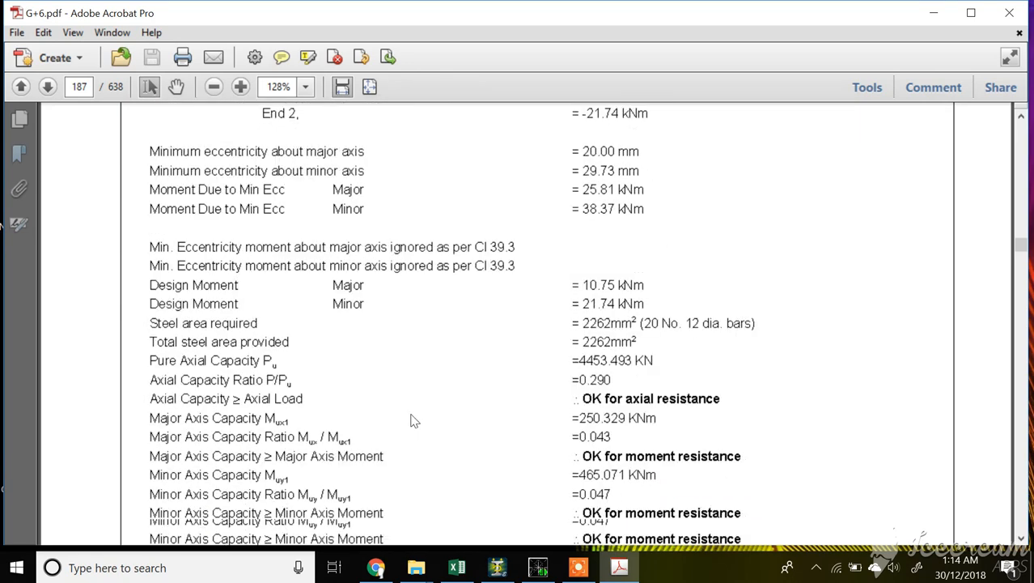
scroll(411, 420, "down", 14)
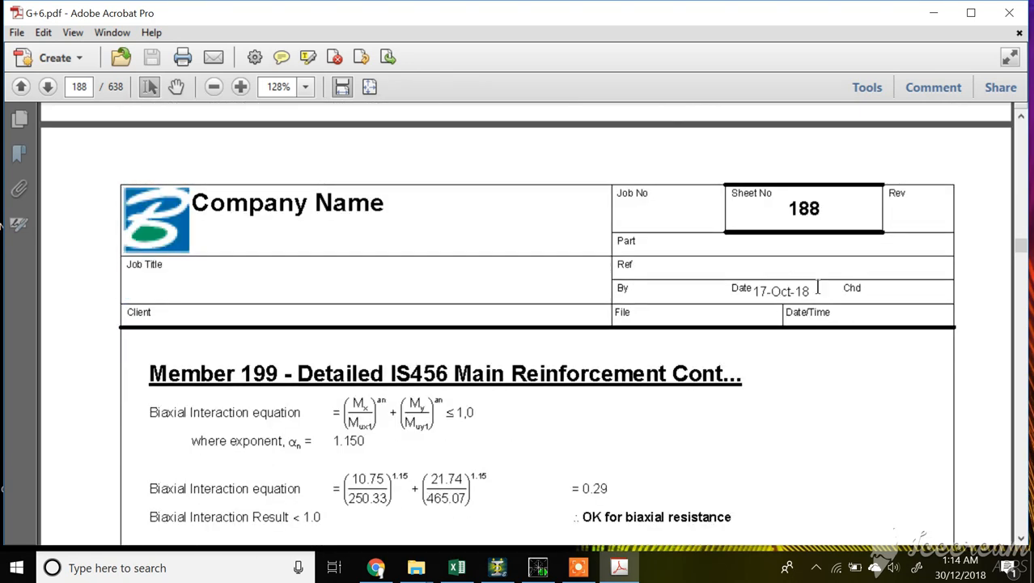
scroll(500, 431, "down", 4)
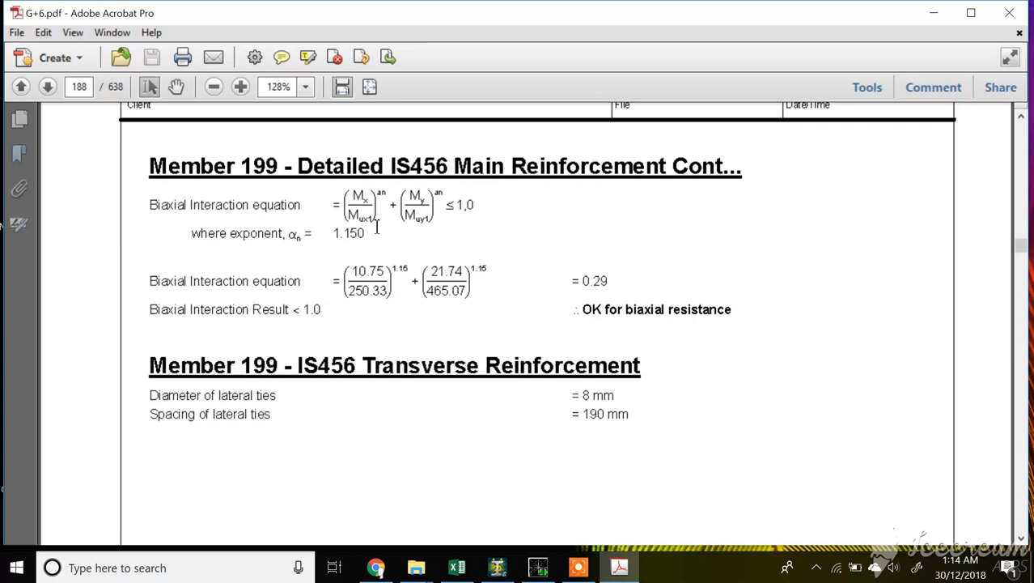
scroll(480, 273, "down", 10)
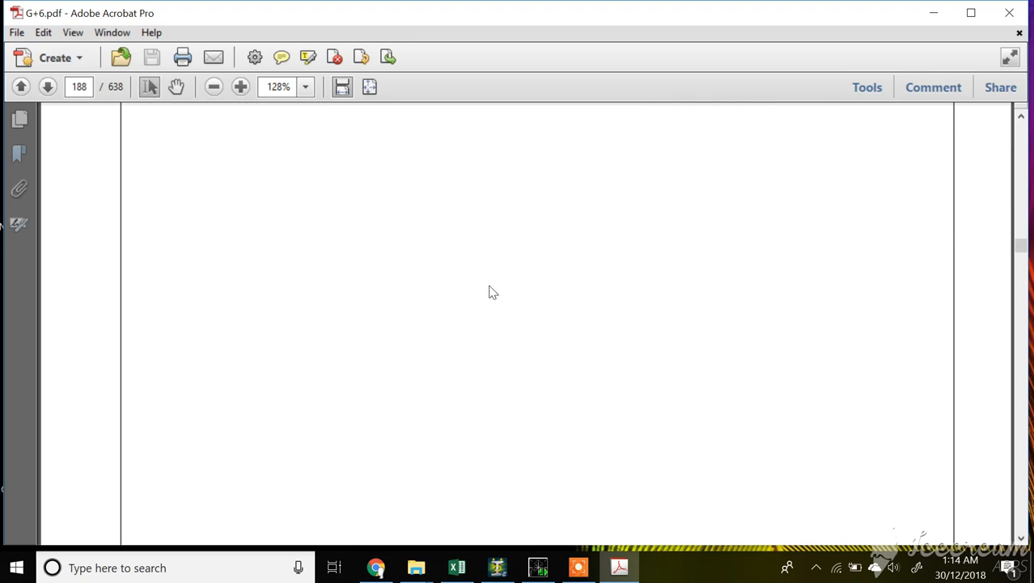
scroll(489, 293, "down", 3)
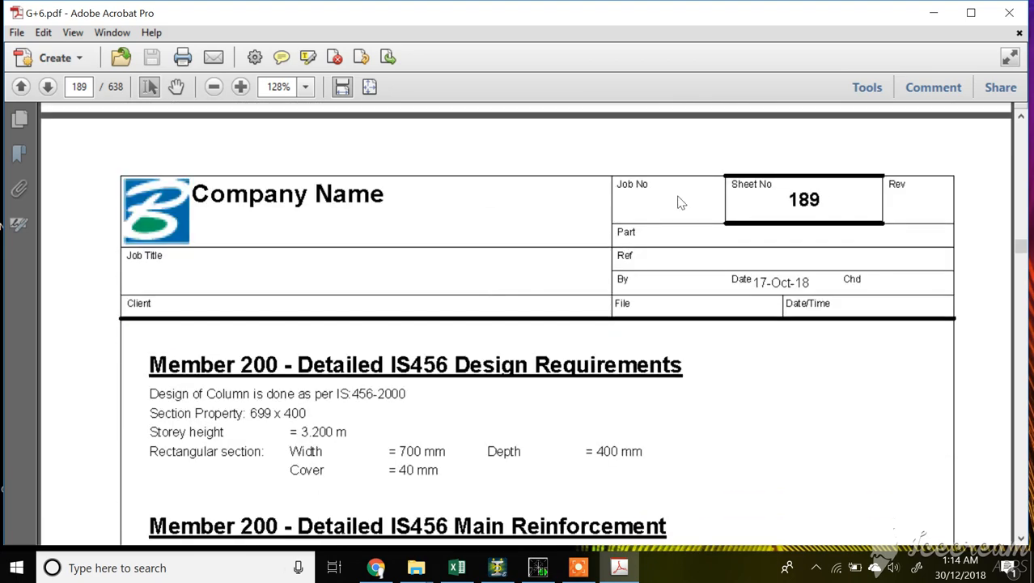
Close the PDF report and, in STAAD.Pro RC Designer, run the design for the group G2: BEAMS
left_click(1011, 16)
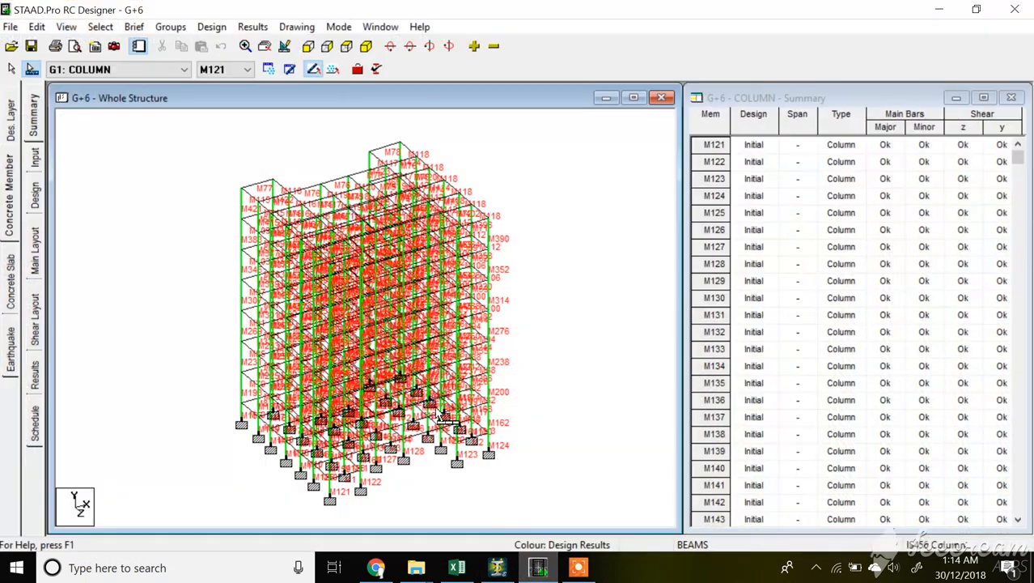
left_click(538, 567)
left_click(117, 73)
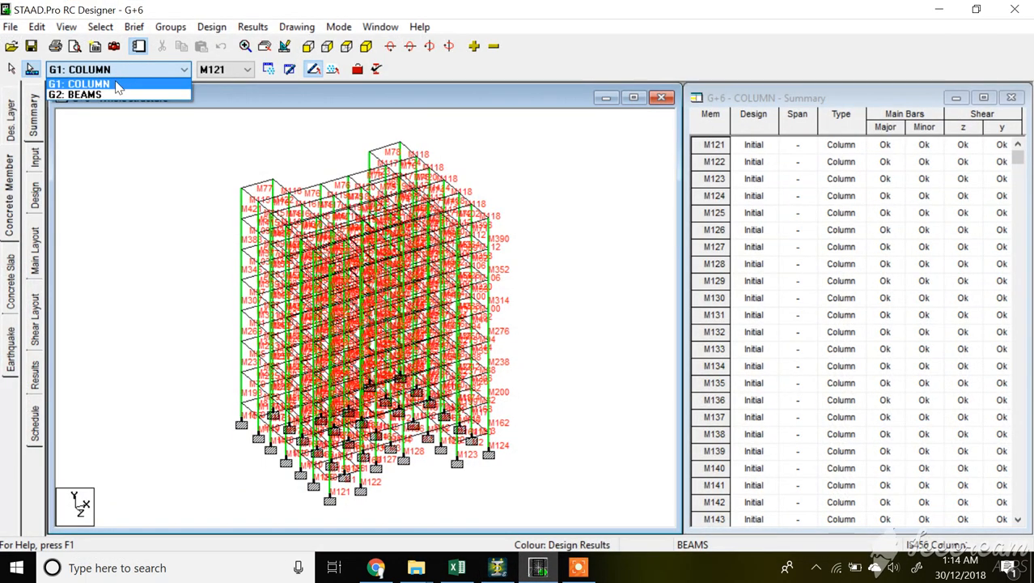
left_click(118, 96)
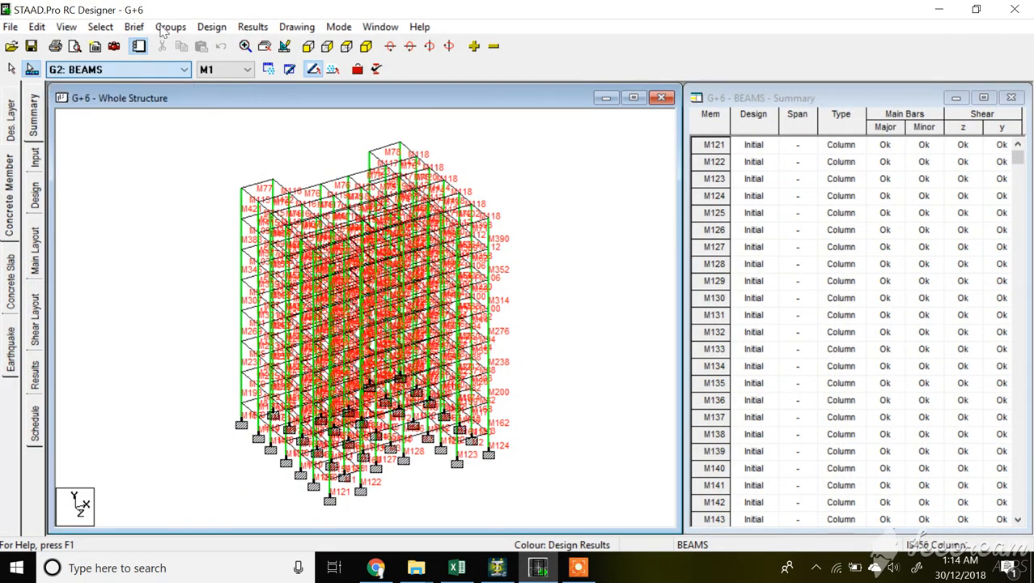
left_click(211, 26)
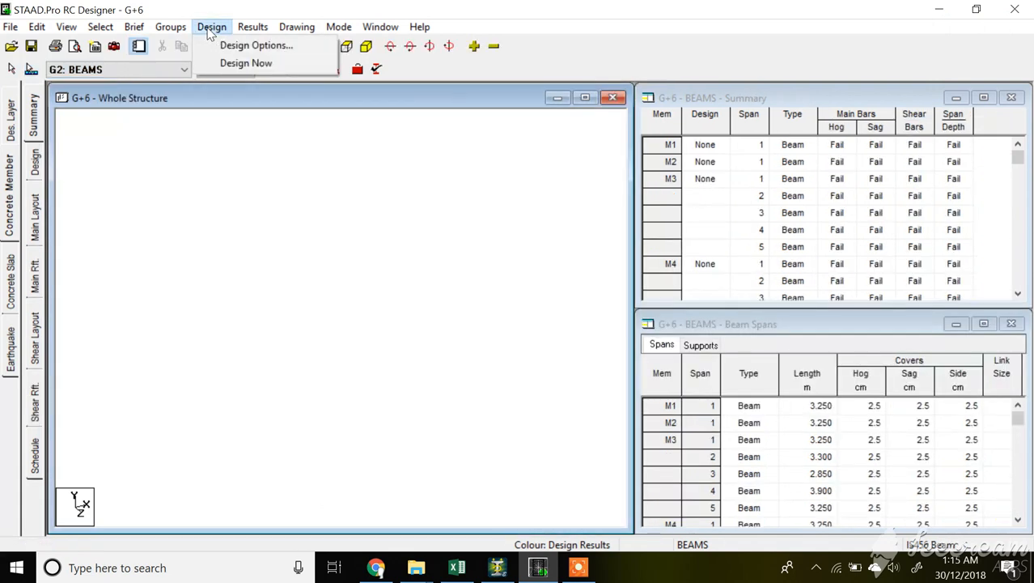
left_click(232, 64)
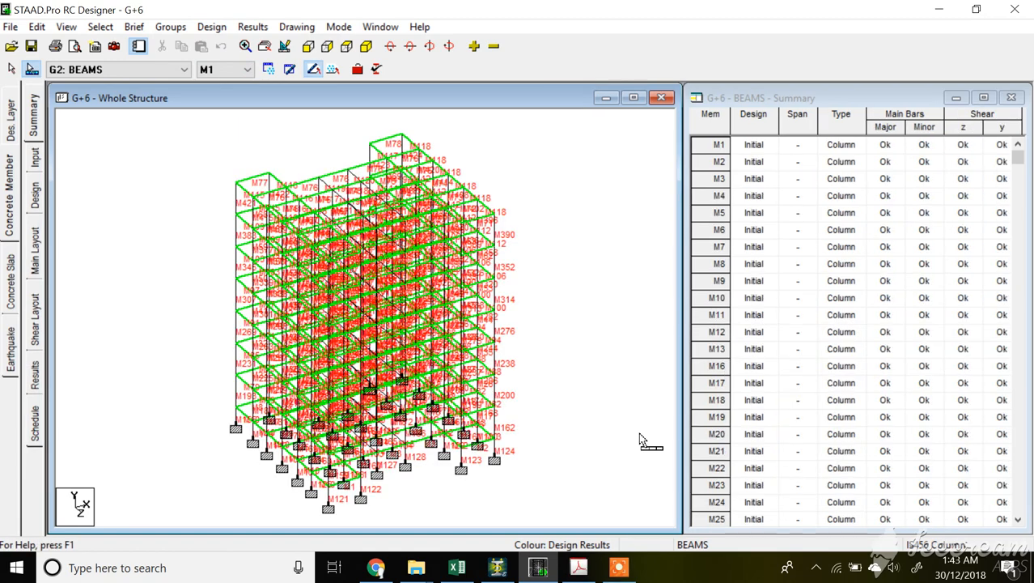